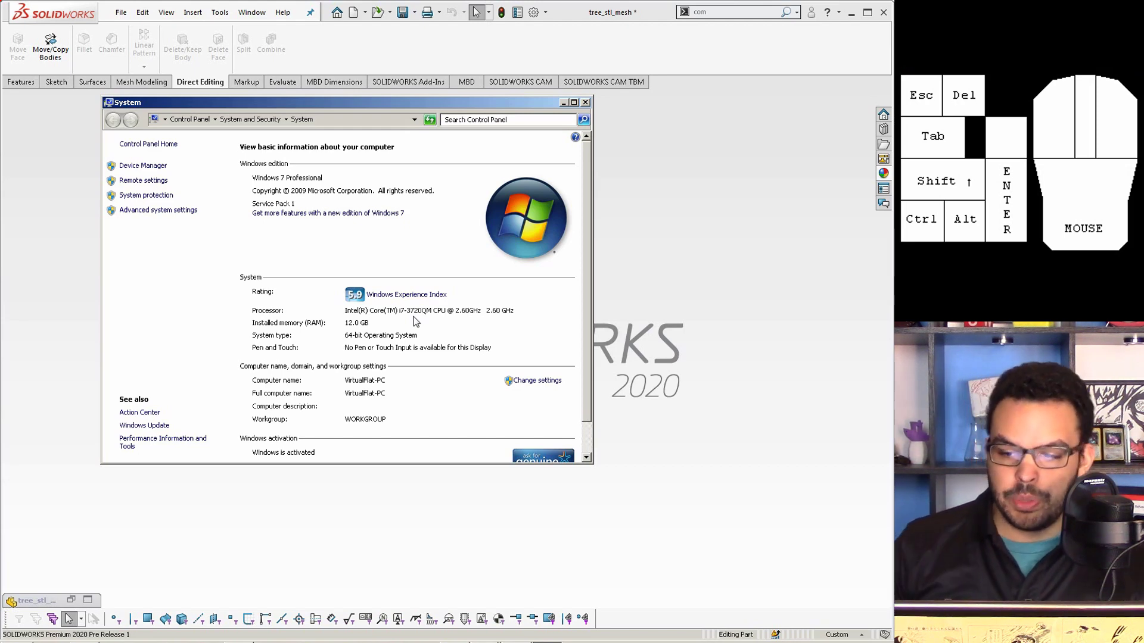
Step: Close the computer's system information window and restore the minimized tree_stl_mesh part
key("alt+F4")
left_click(89, 599)
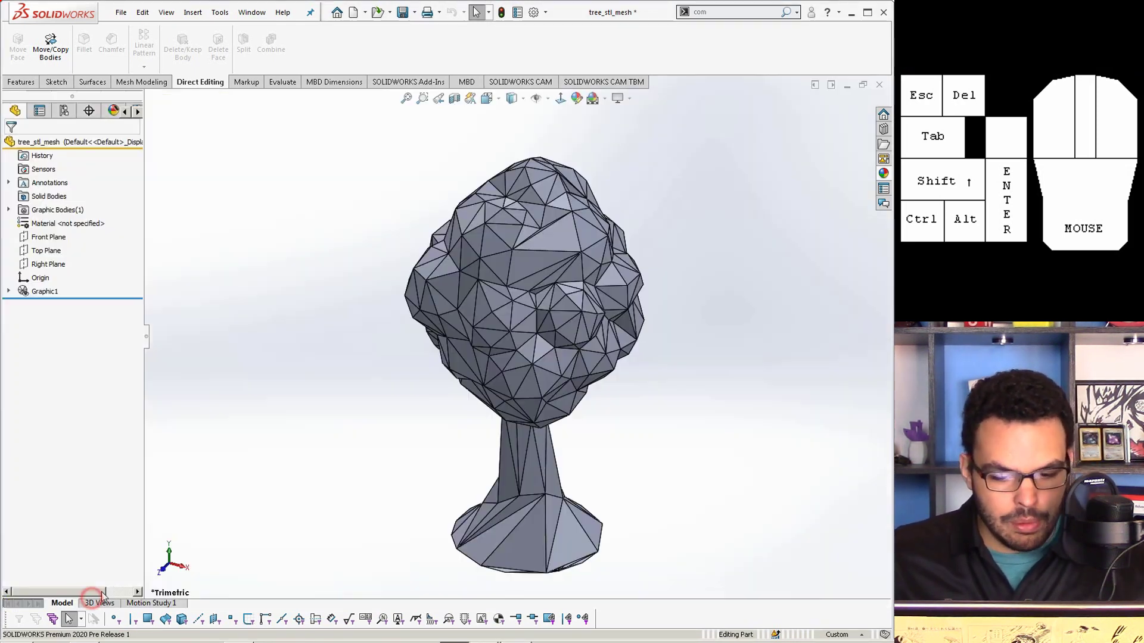
middle_click_drag(694, 370, 656, 387)
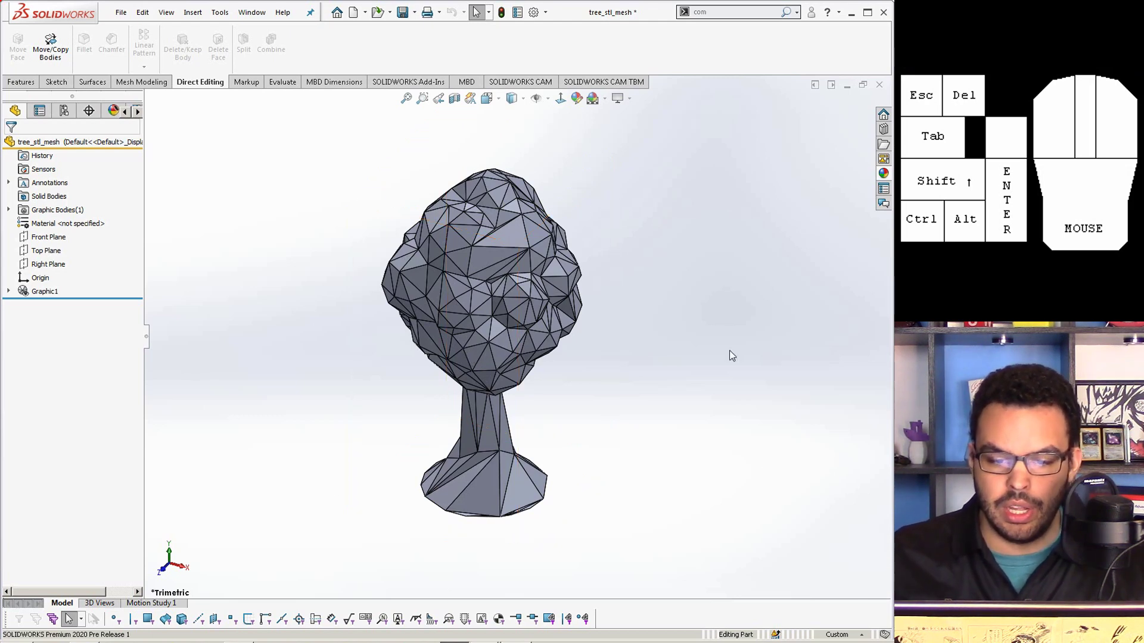
scroll(425, 345, "up", 1)
scroll(415, 335, "down", 1)
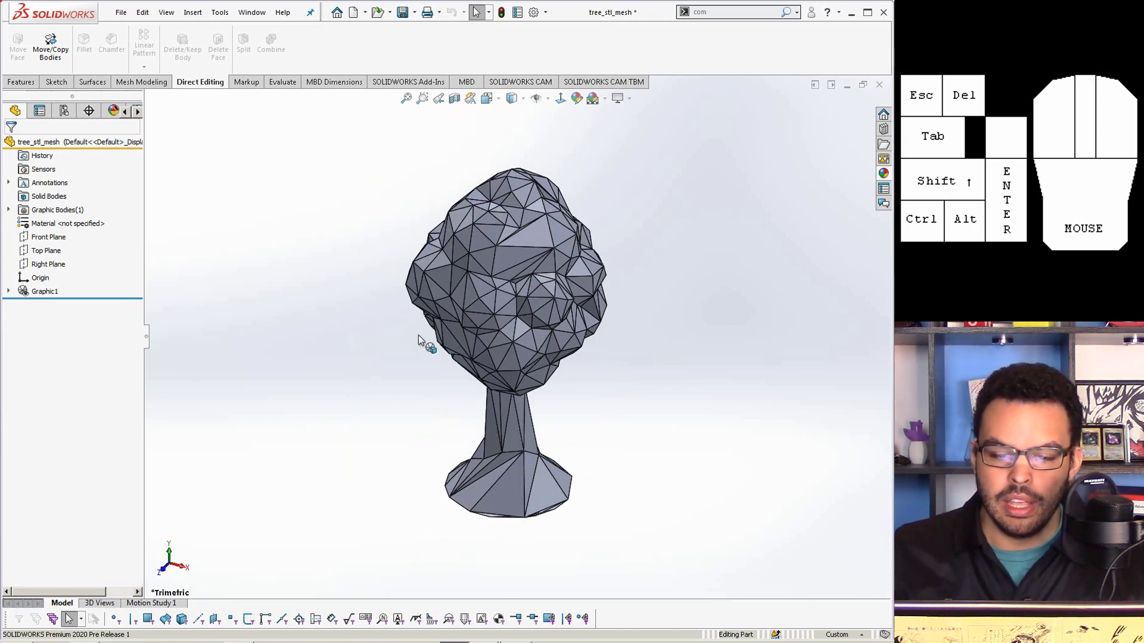
Step: Run Decimate Mesh Body on the tree's graphic body and calculate it with a reduced facet count of 100
right_click(50, 296)
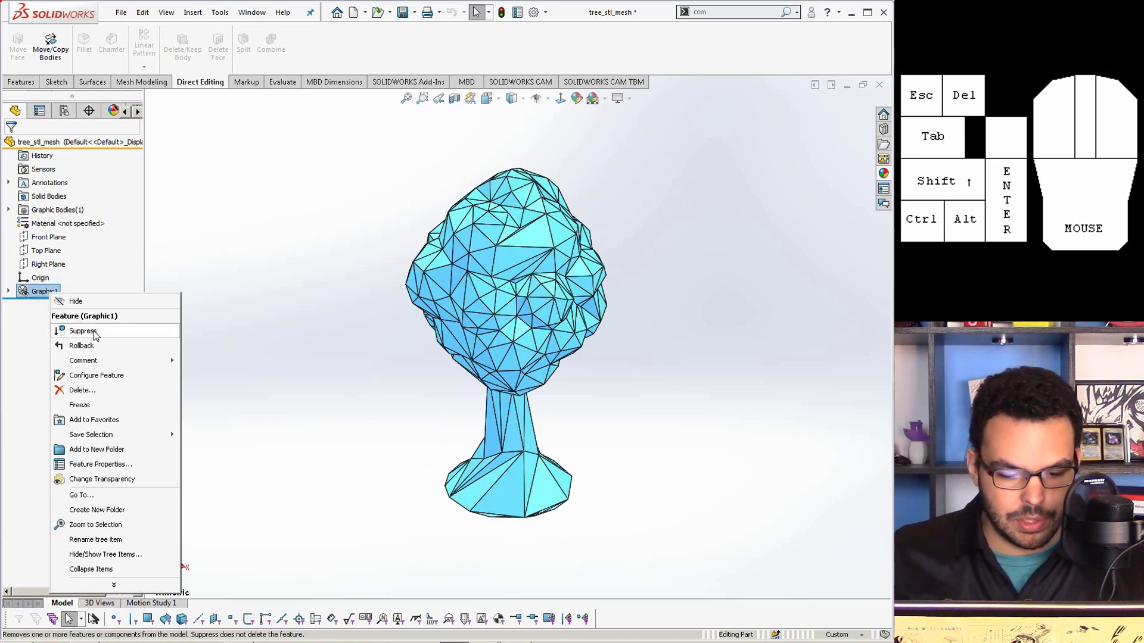
left_click(41, 291)
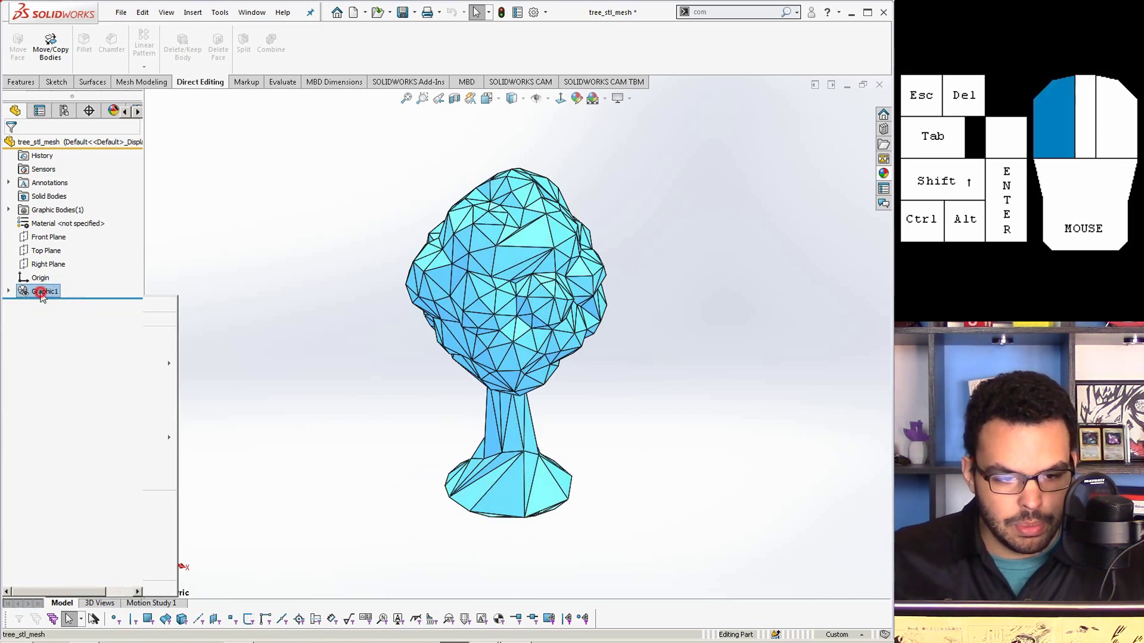
left_click(92, 83)
left_click(130, 85)
left_click(55, 51)
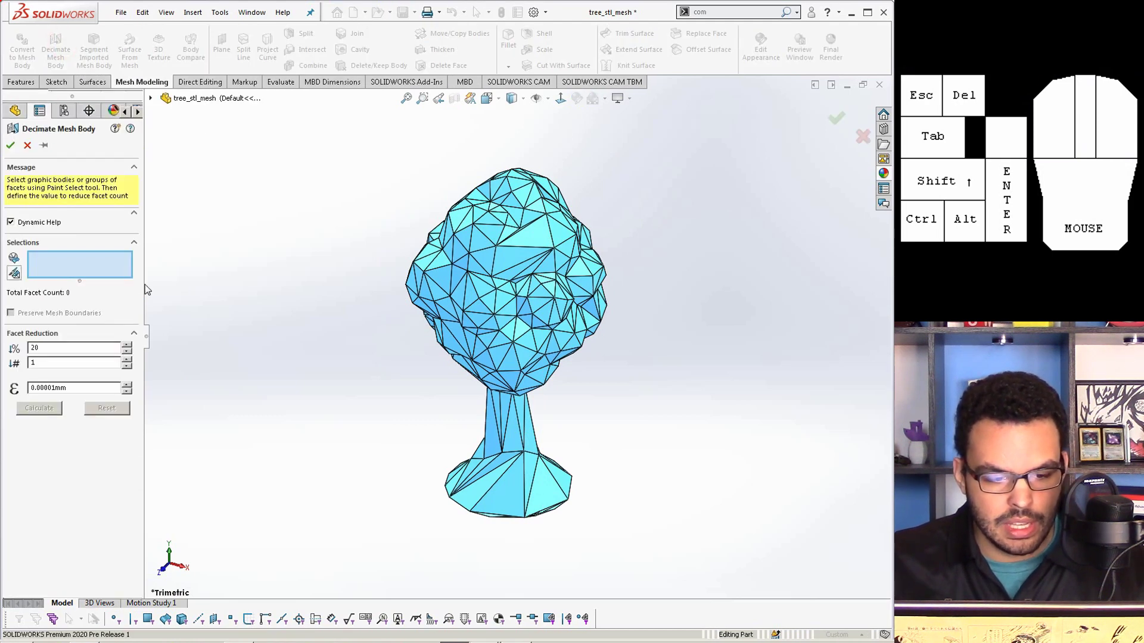
left_click(451, 255)
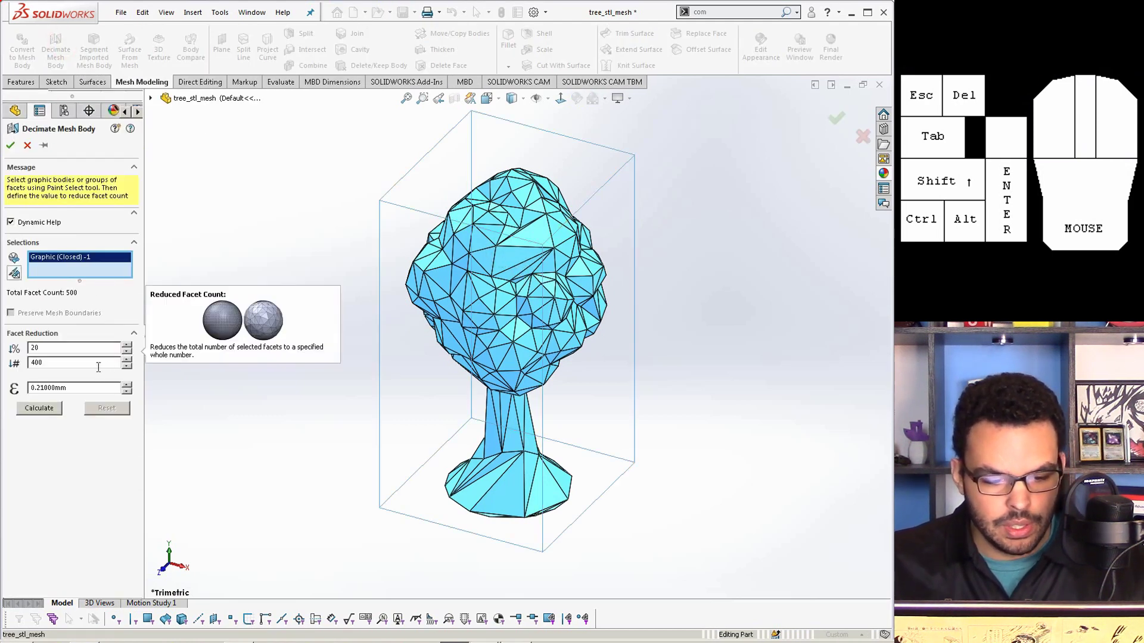
double_click(56, 363)
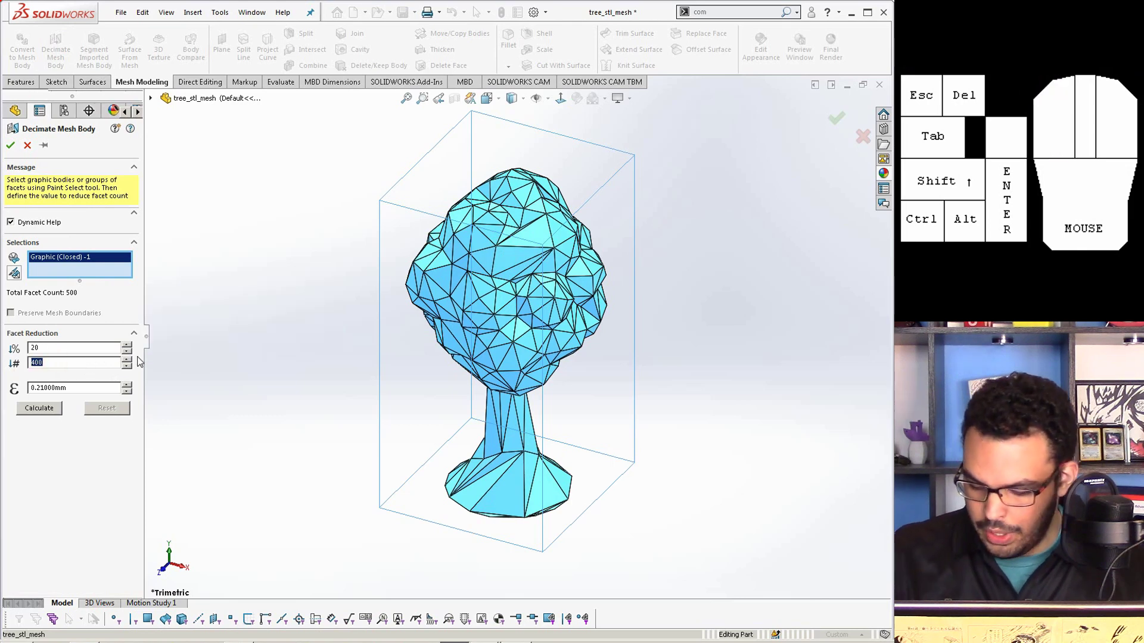
type("100")
left_click(40, 410)
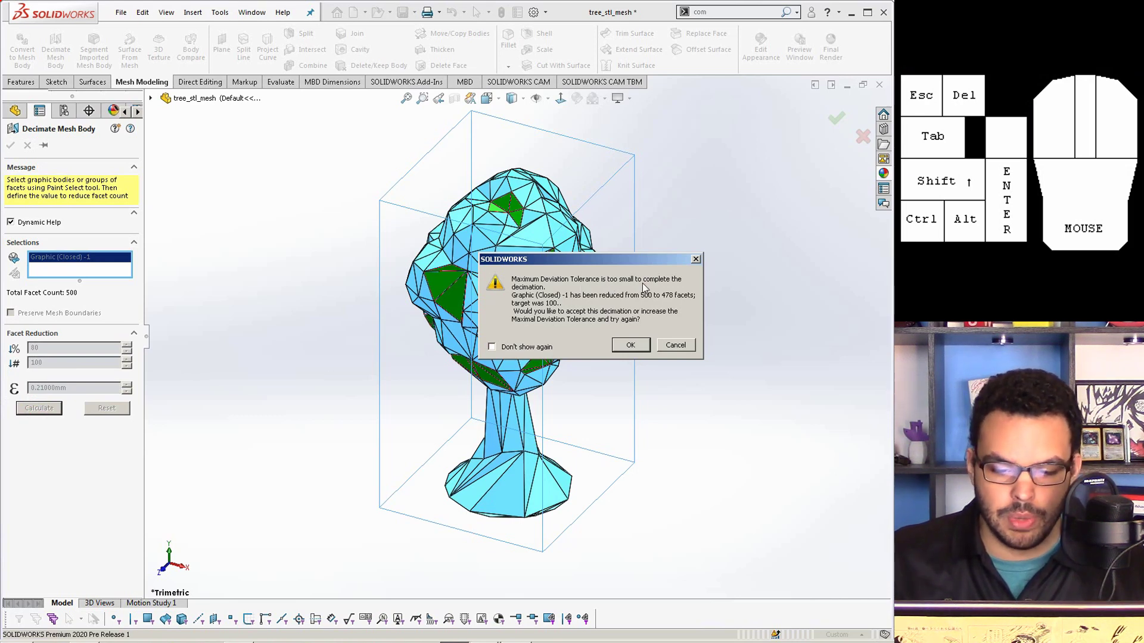
Step: Decline the partial decimation, raise the maximum deviation tolerance to 10.21 mm and recalculate
left_click_drag(628, 345, 675, 347)
left_click(676, 346)
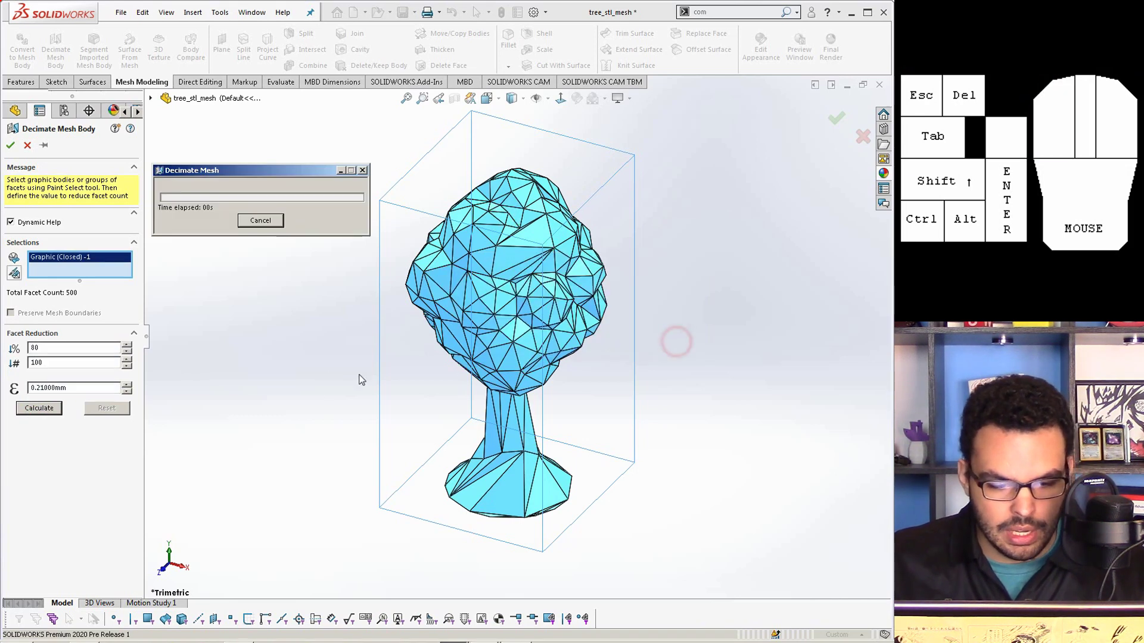
left_click(127, 385)
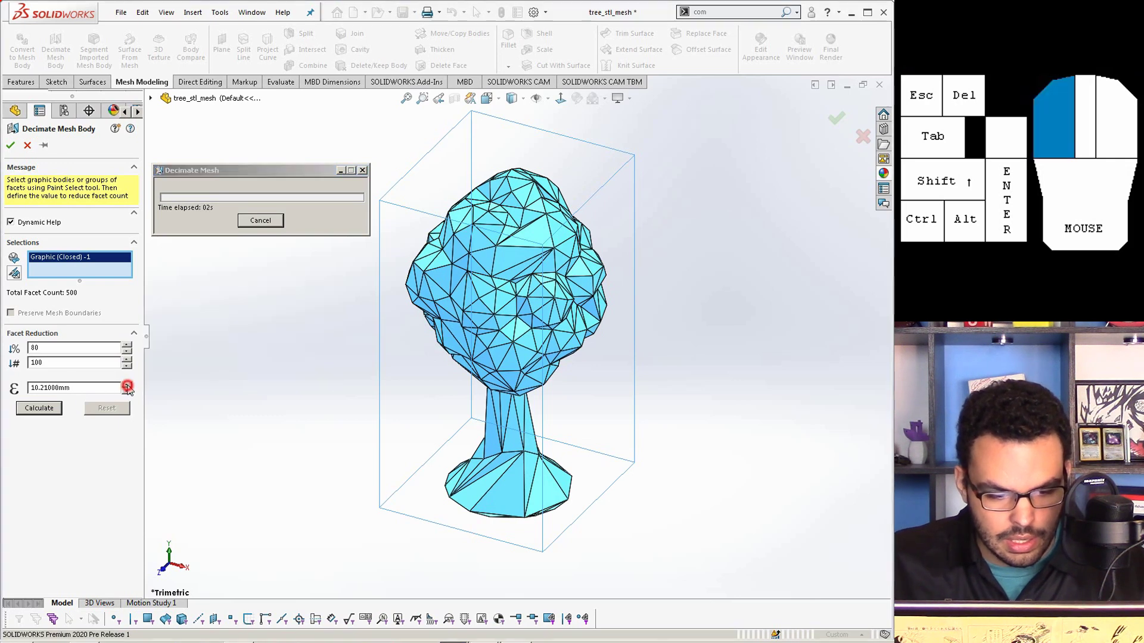
left_click(39, 408)
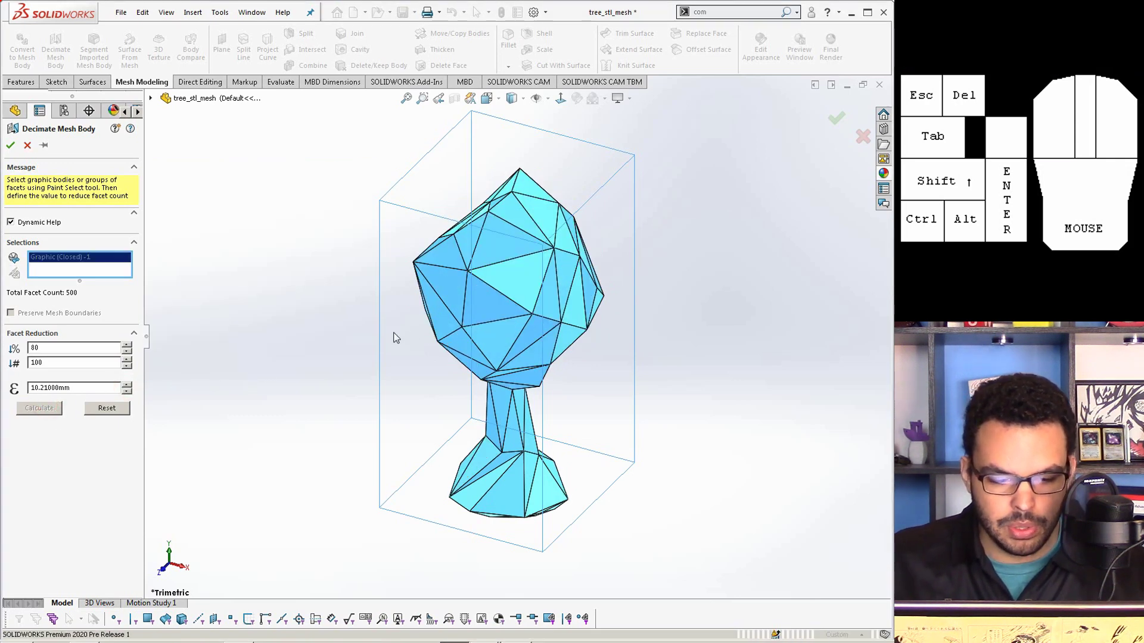
middle_click_drag(548, 273, 452, 287)
Step: Set the reduced facet count to 80, reset the decimation and recalculate the tree mesh
left_click(74, 362)
type("80")
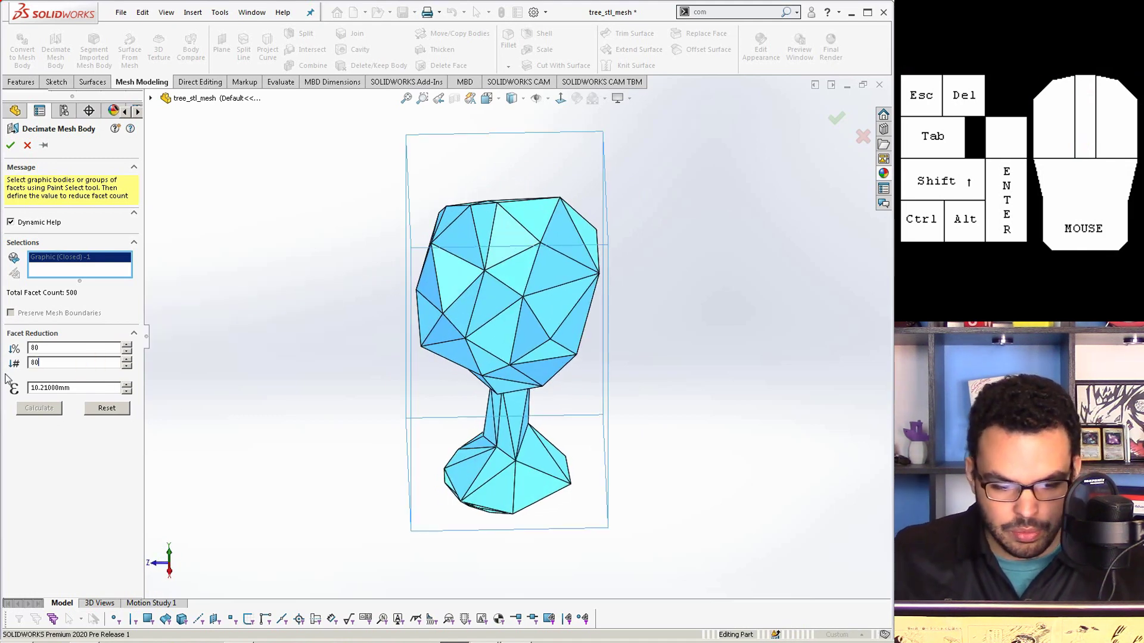
left_click(97, 407)
left_click(49, 408)
mouse_move(257, 292)
middle_mouse_down()
mouse_move(273, 273)
mouse_move(247, 299)
middle_mouse_up()
Step: Try a reduced facet count of 60 by resetting and recalculating the tree's decimation
left_click_drag(62, 364, 18, 364)
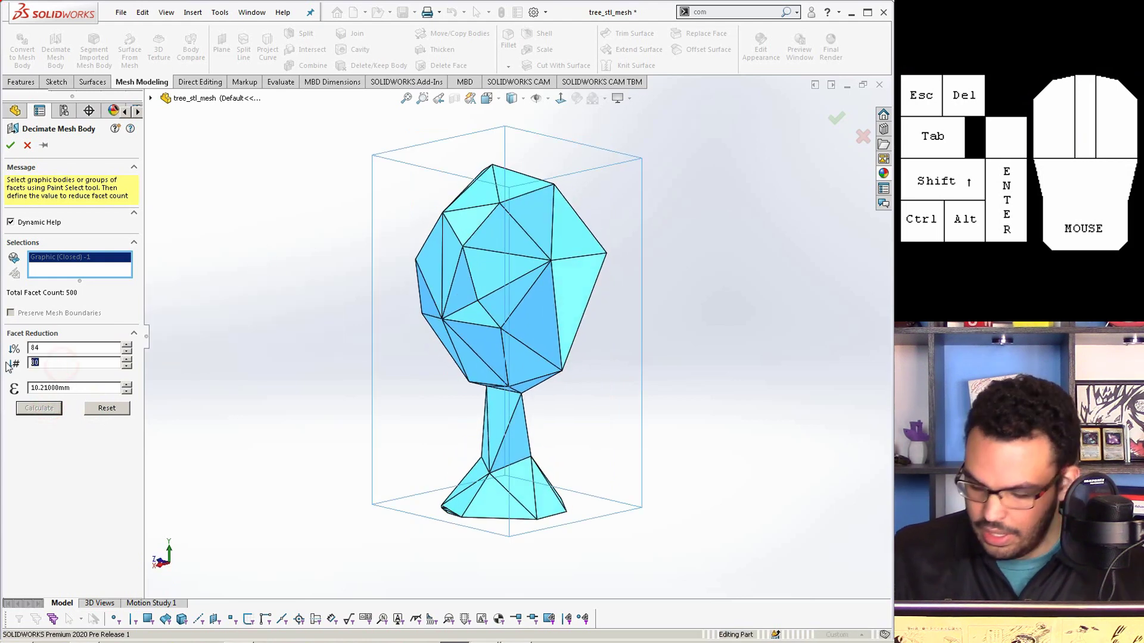
type("60")
left_click(112, 414)
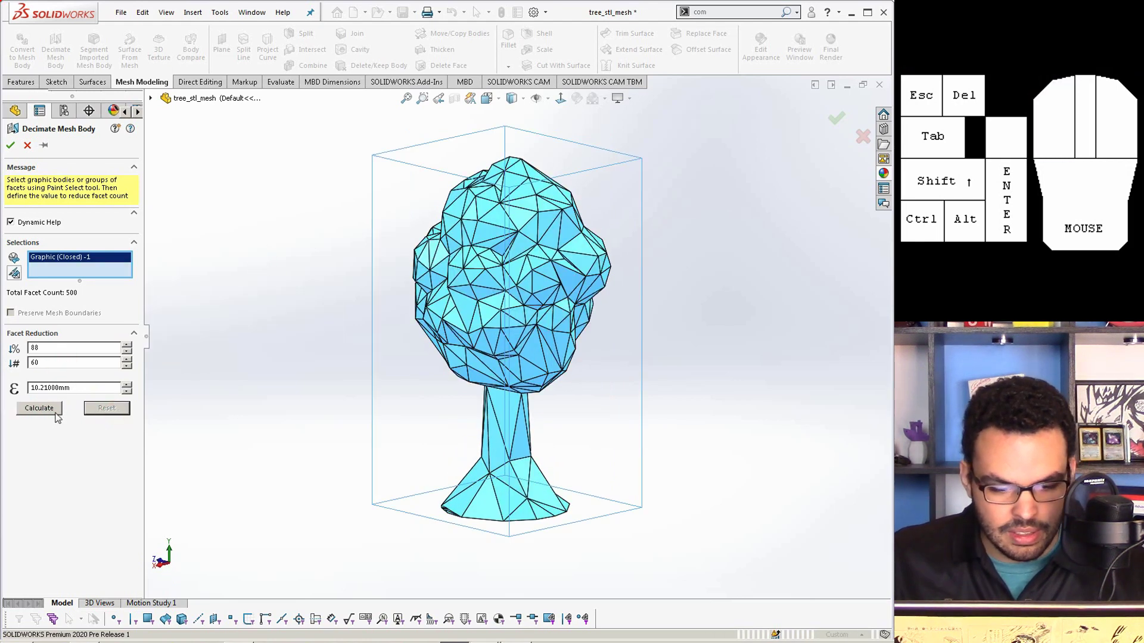
left_click(39, 409)
middle_click_drag(296, 376, 261, 352)
Step: Reset and recalculate the decimation with a reduced facet count of 80, and accept the mesh reduction
left_click_drag(62, 363, 28, 363)
type("80")
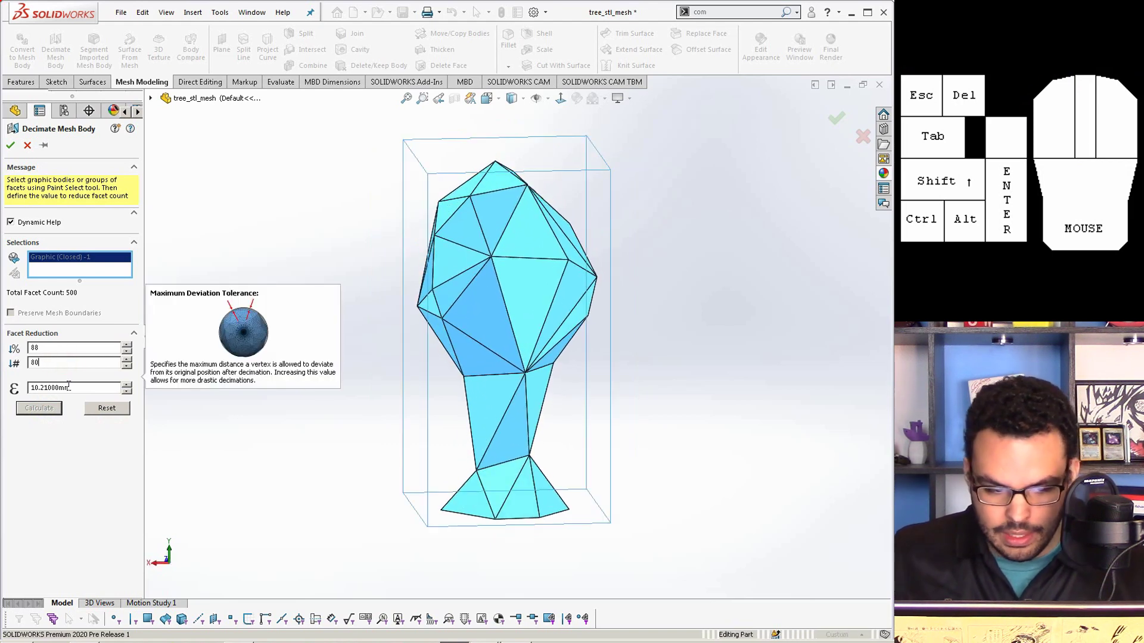
left_click(104, 409)
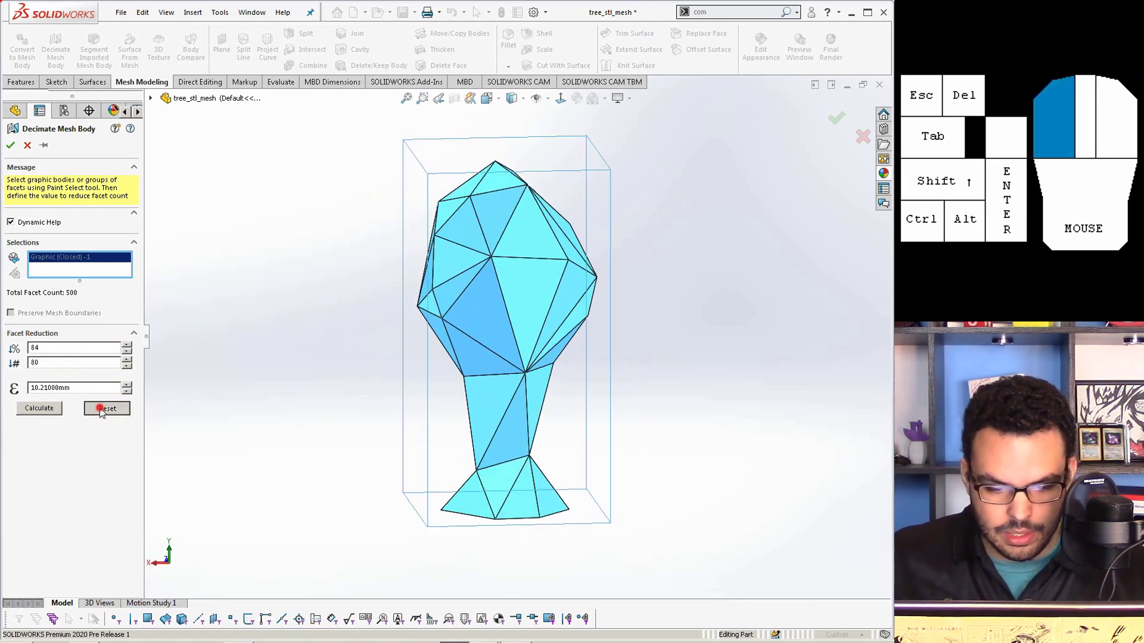
left_click(39, 408)
middle_click_drag(388, 293, 331, 316)
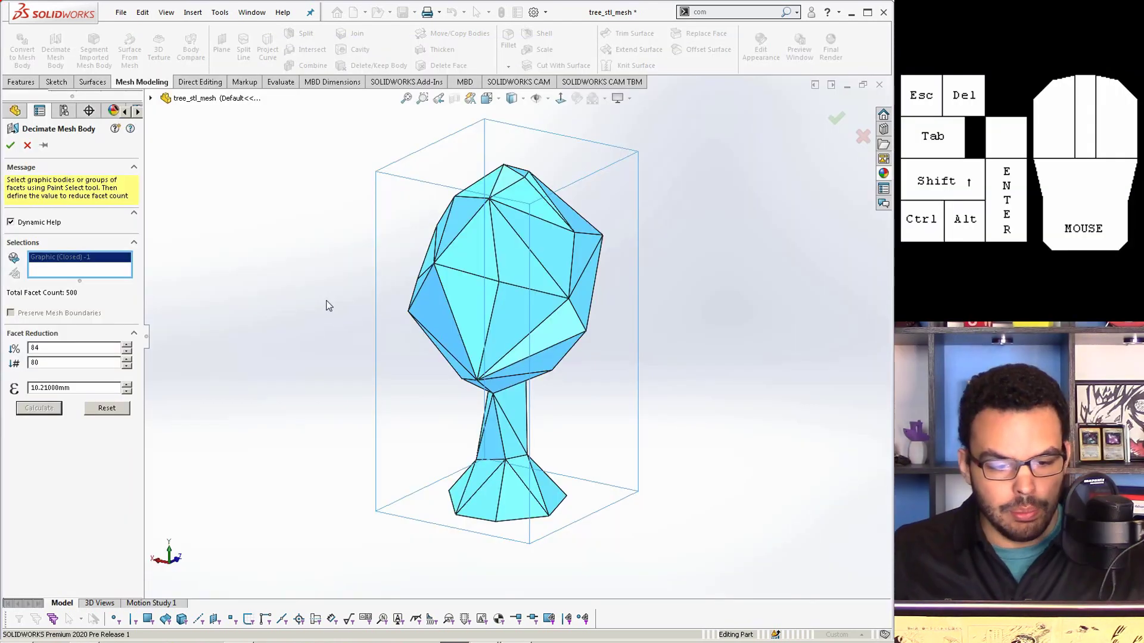
left_click(11, 145)
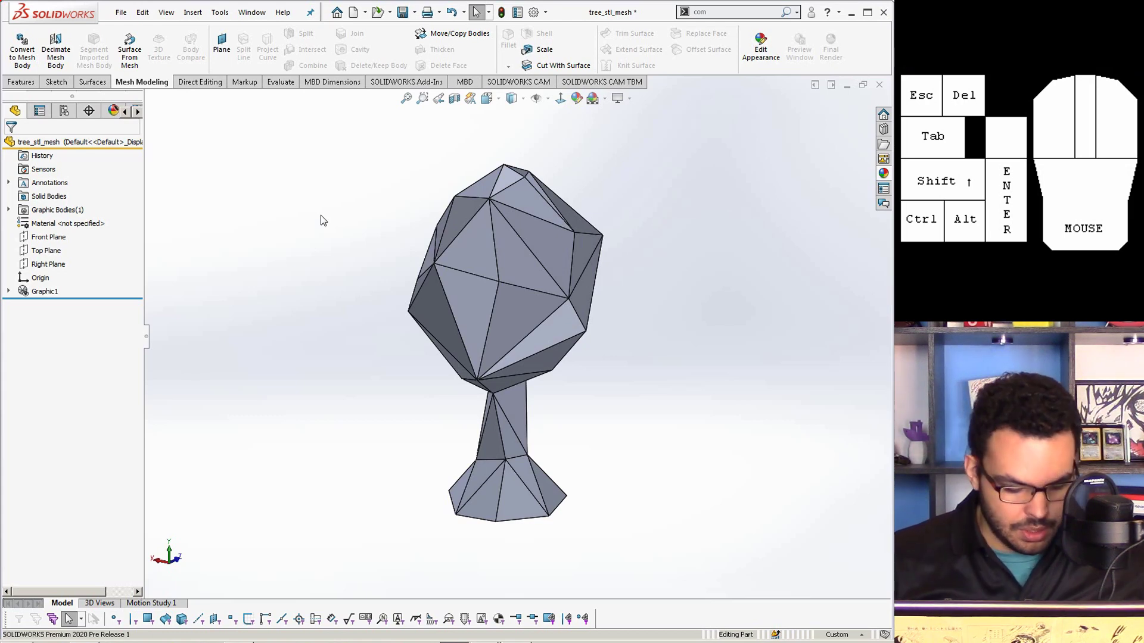
Step: Save the decimated tree in My Documents as an STL file named tree_stl_mesh80.STL
key("f")
key("a")
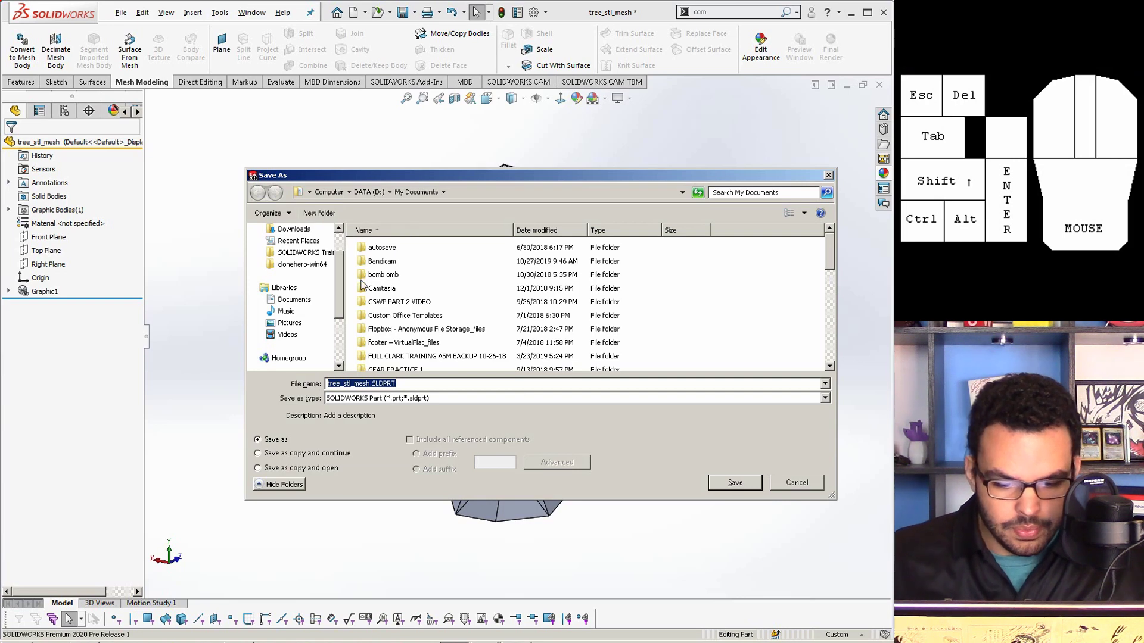
left_click(813, 398)
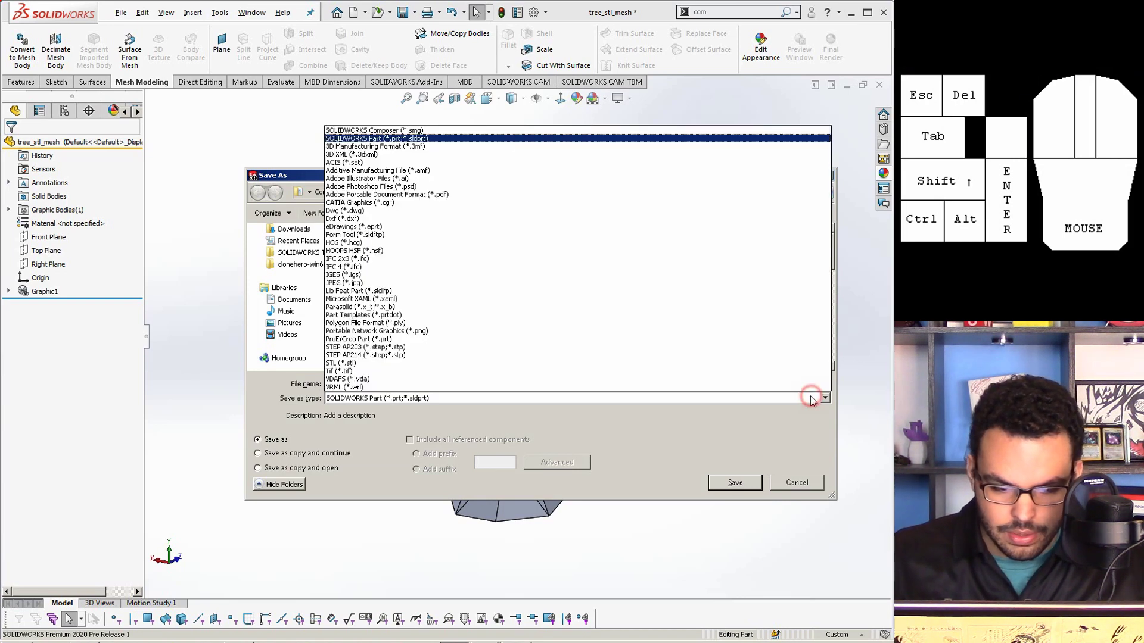
left_click(381, 363)
key("Right")
key("Left")
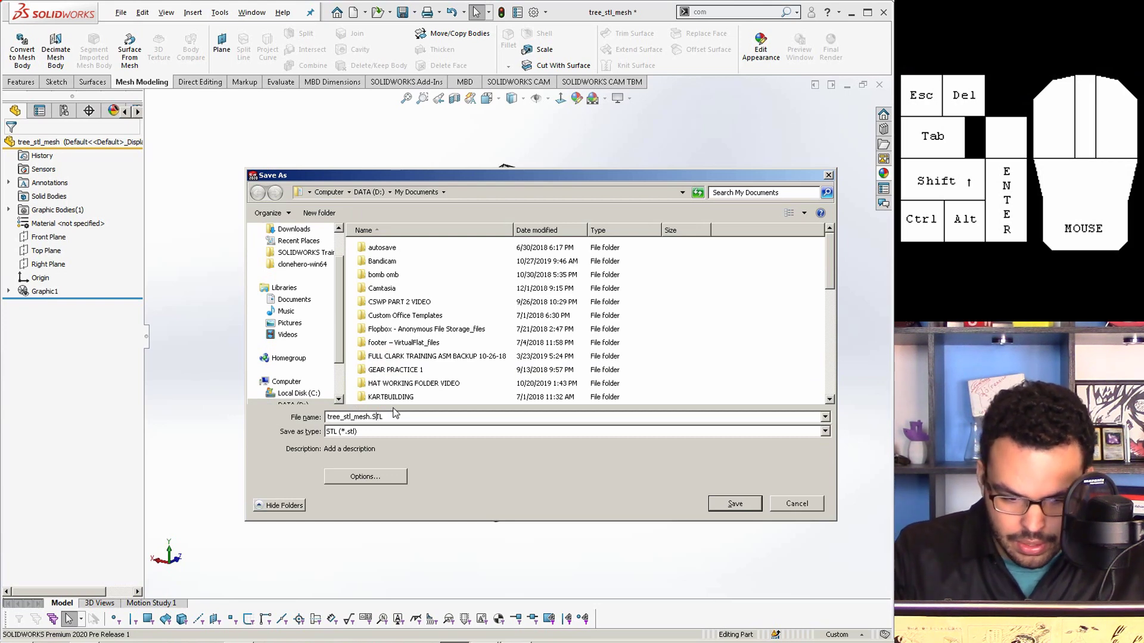
type("80")
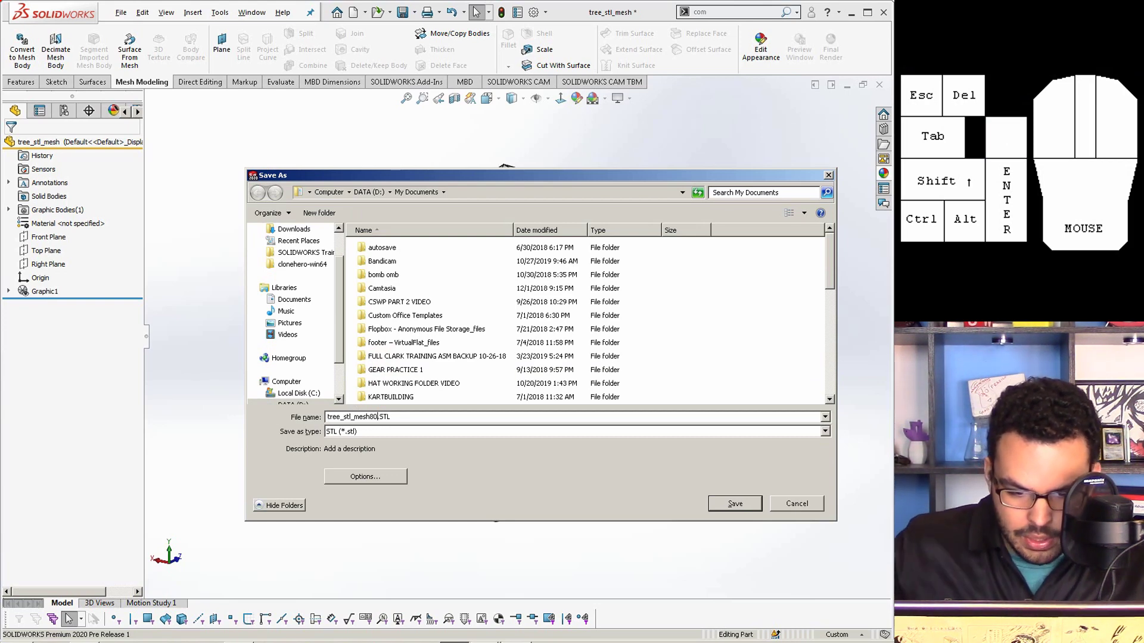
left_click(736, 503)
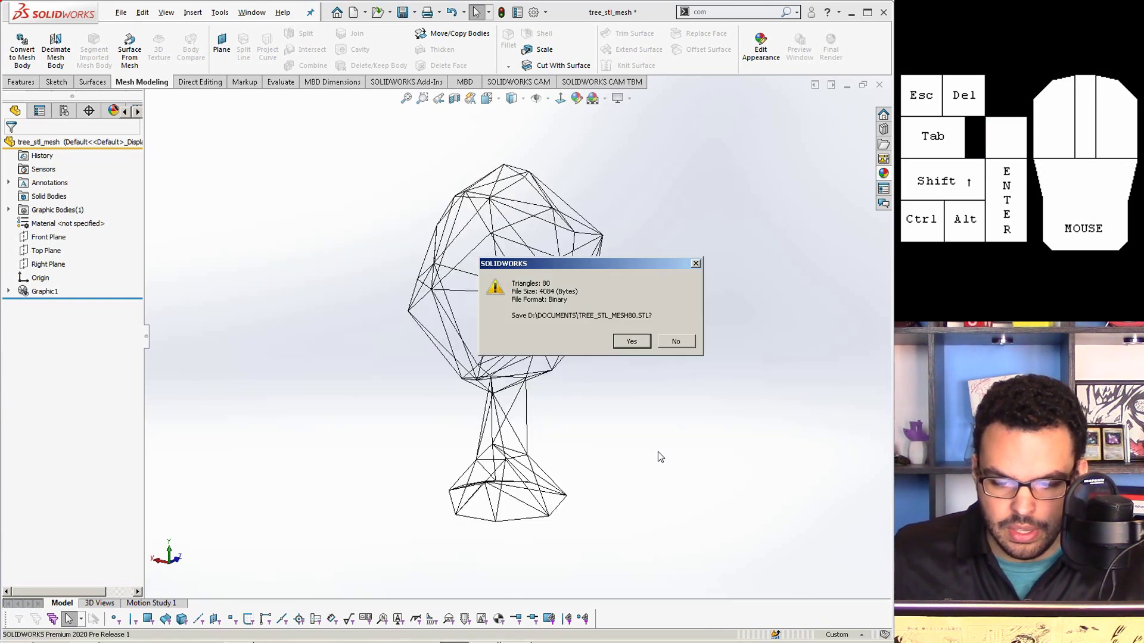
left_click(632, 342)
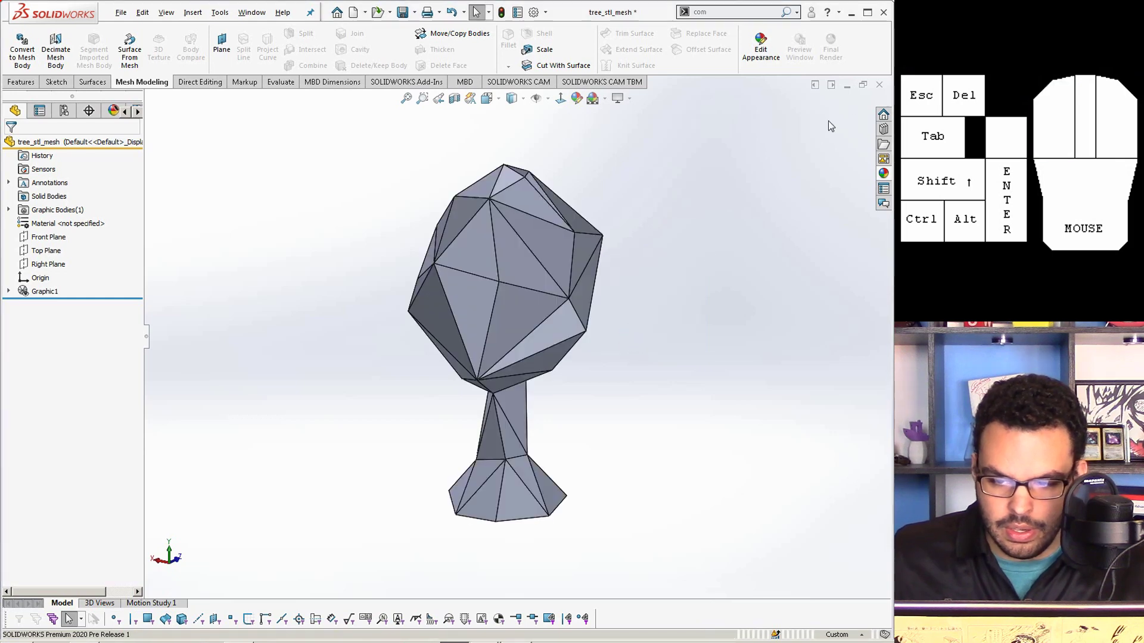
Step: Close the tree_stl_mesh part
left_click(880, 84)
left_click(621, 316)
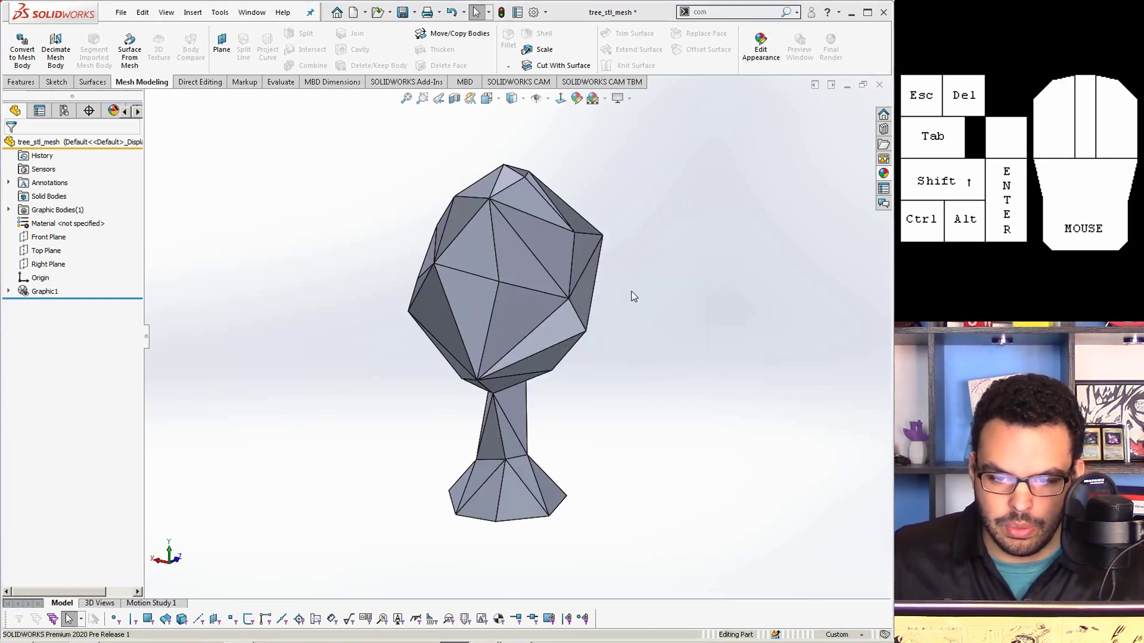
key("Return")
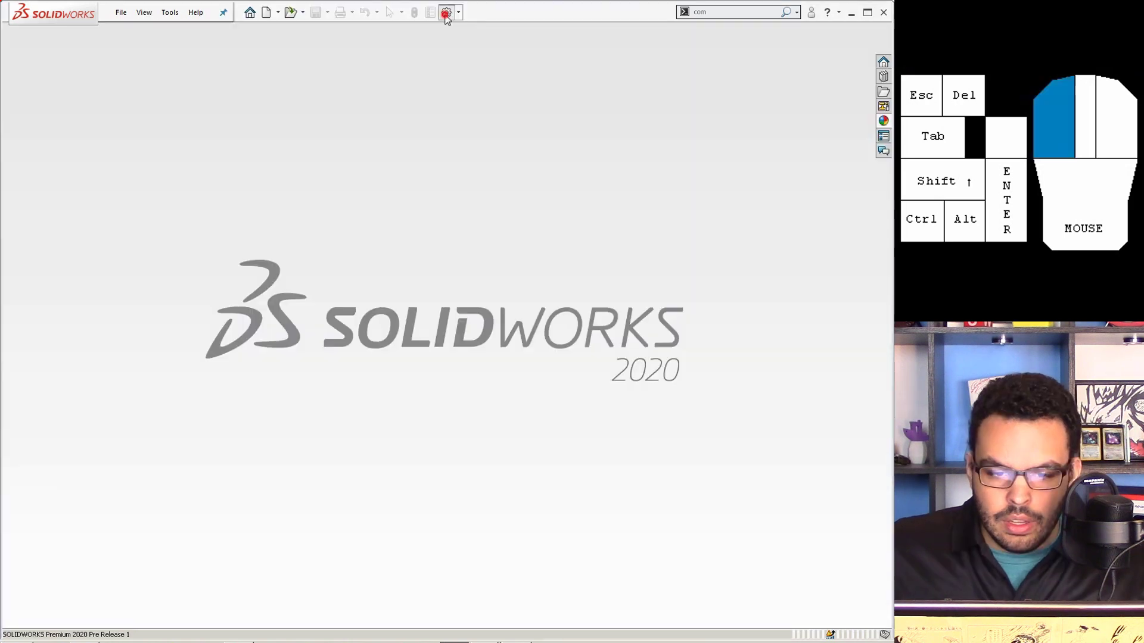
Step: Configure the system import options so that STL/OBJ/OFF/PLY/PLY2 files are imported as Solid Body
left_click(446, 12)
left_click(254, 393)
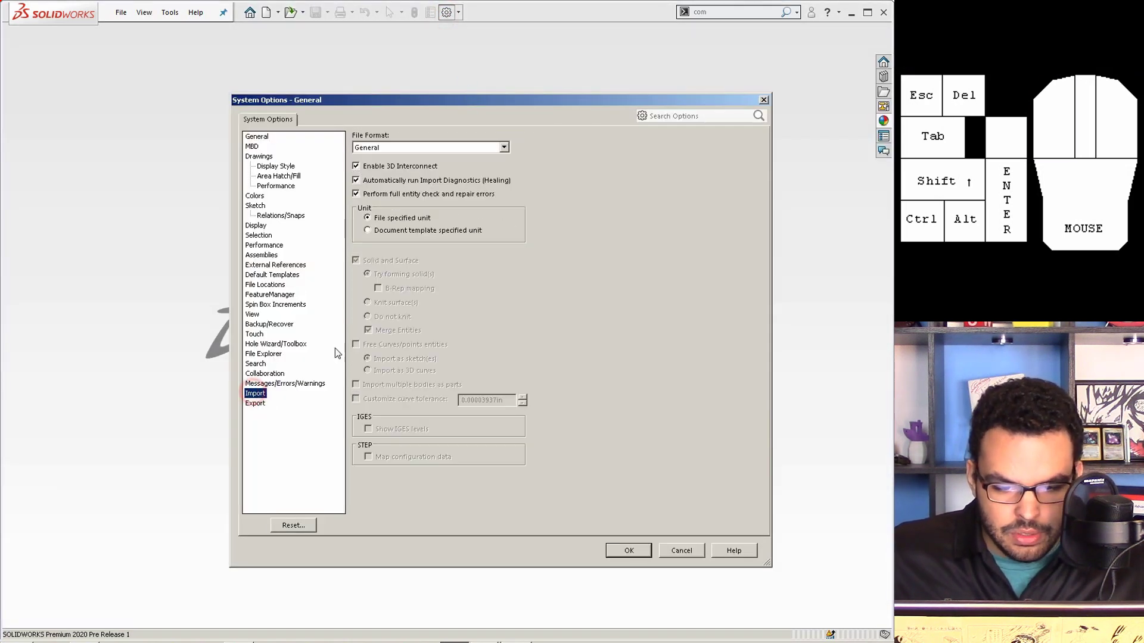
left_click(419, 147)
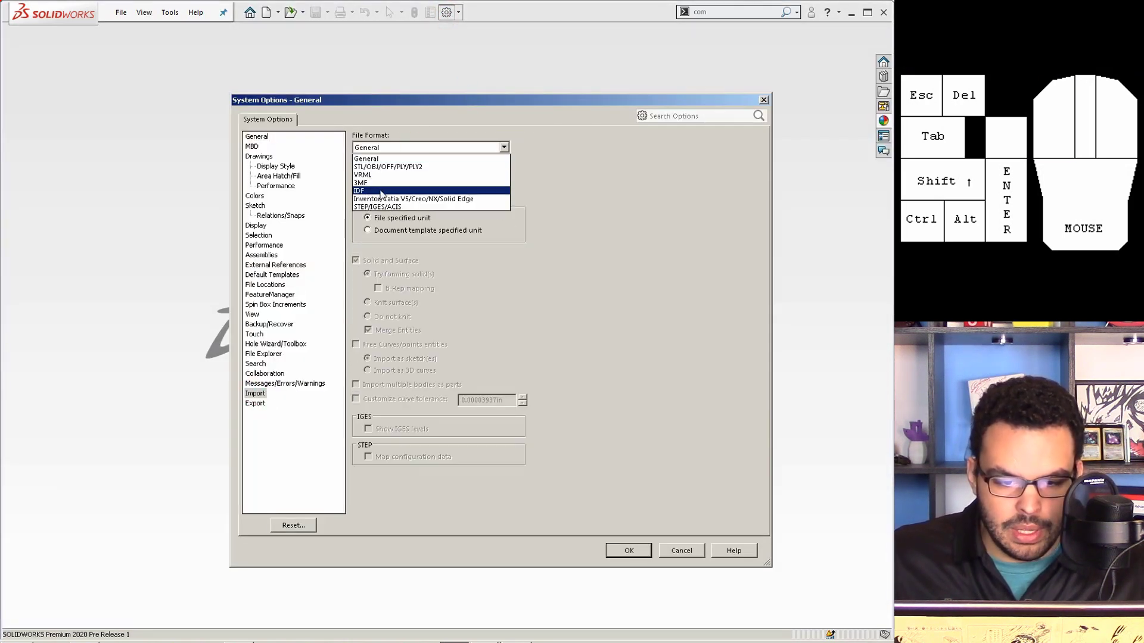
left_click(384, 167)
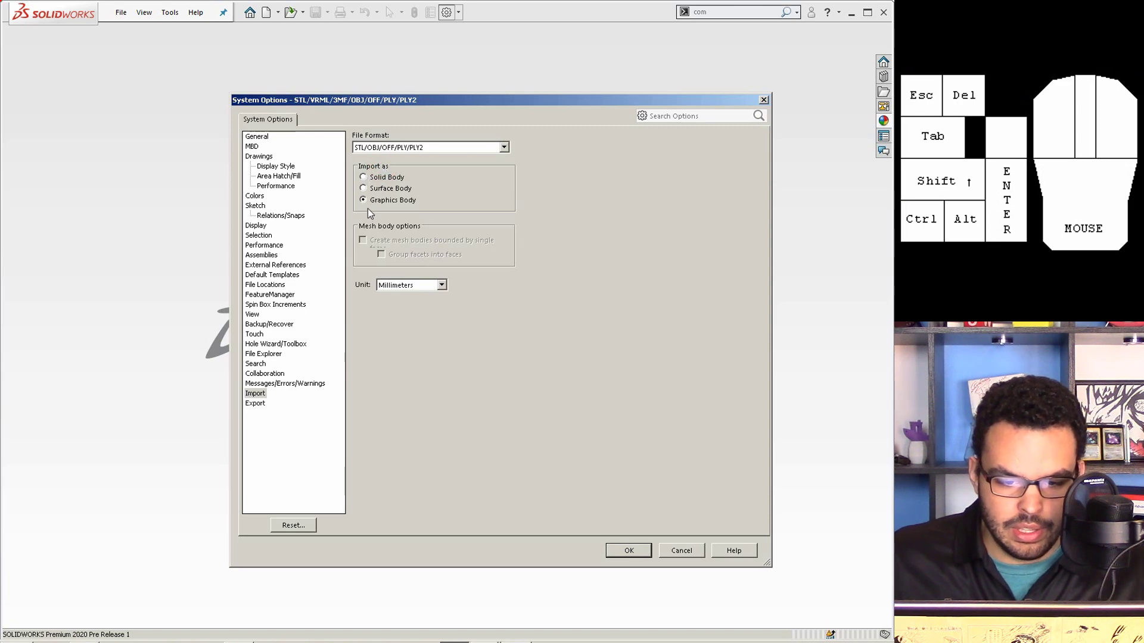
left_click(365, 177)
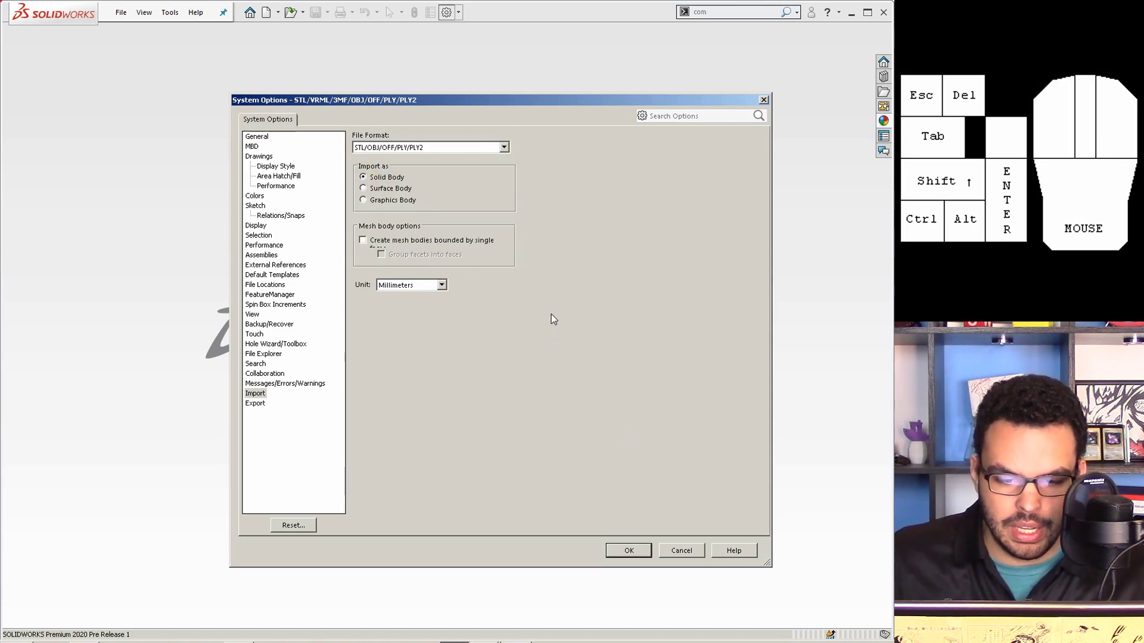
left_click(632, 553)
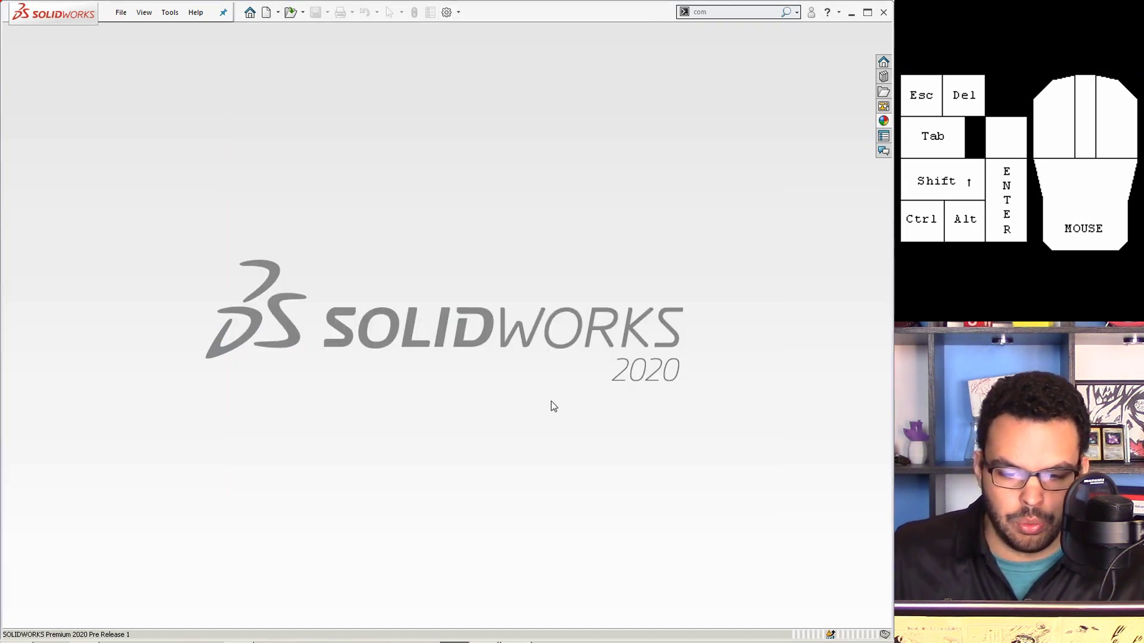
Step: Open the tree_stl_mesh80 STL file from the Documents library and select its imported solid feature
left_click(122, 13)
left_click(138, 46)
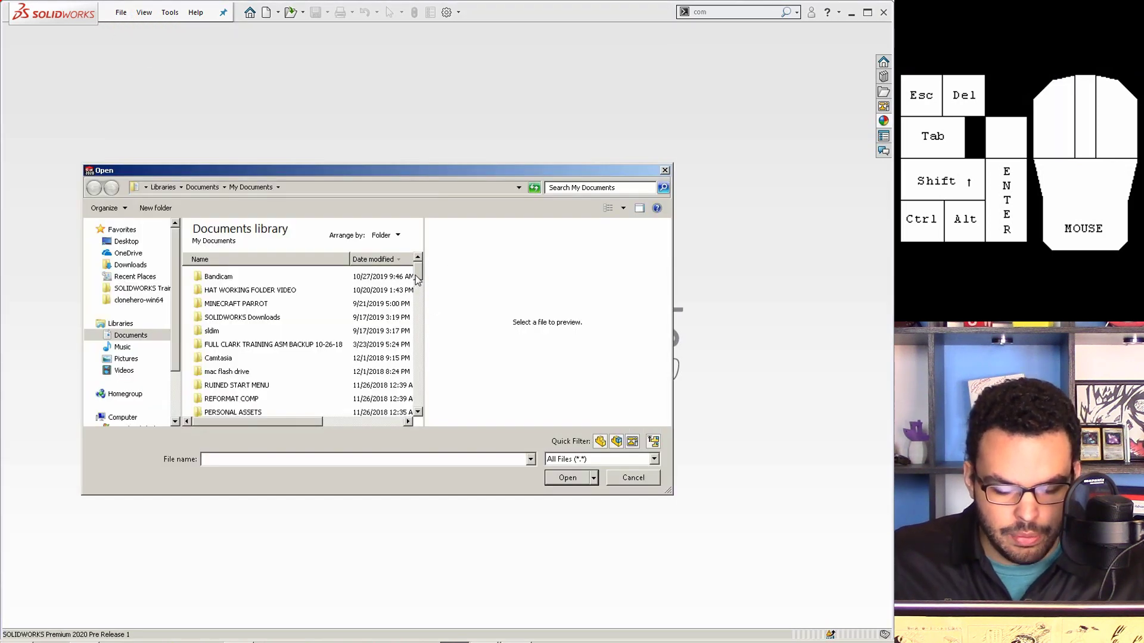
left_click_drag(417, 274, 420, 280)
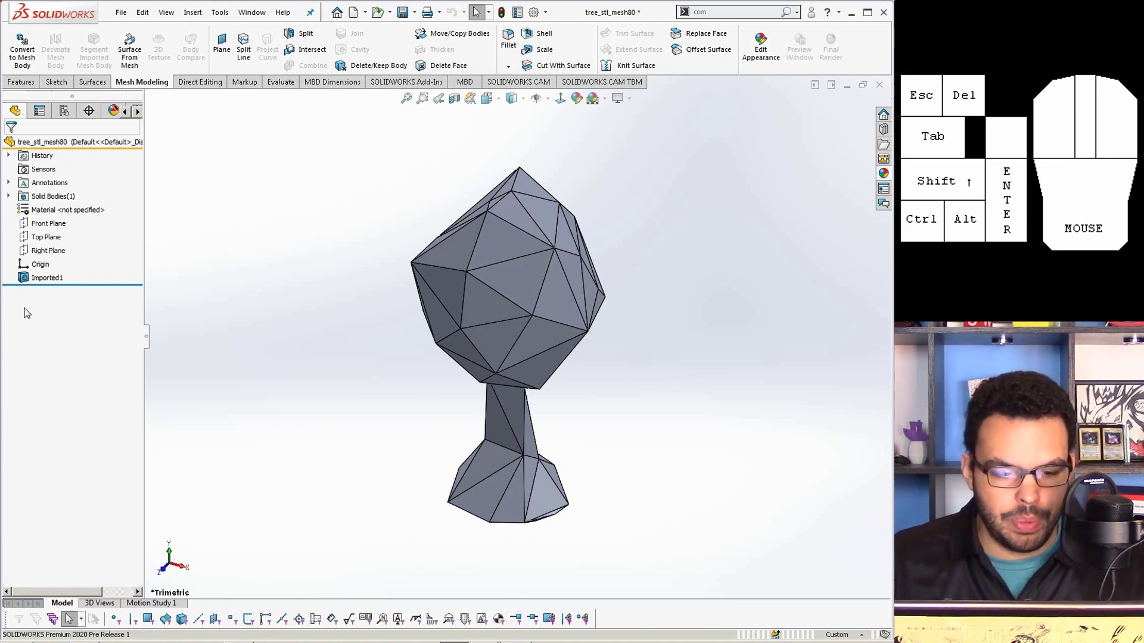
left_click(43, 278)
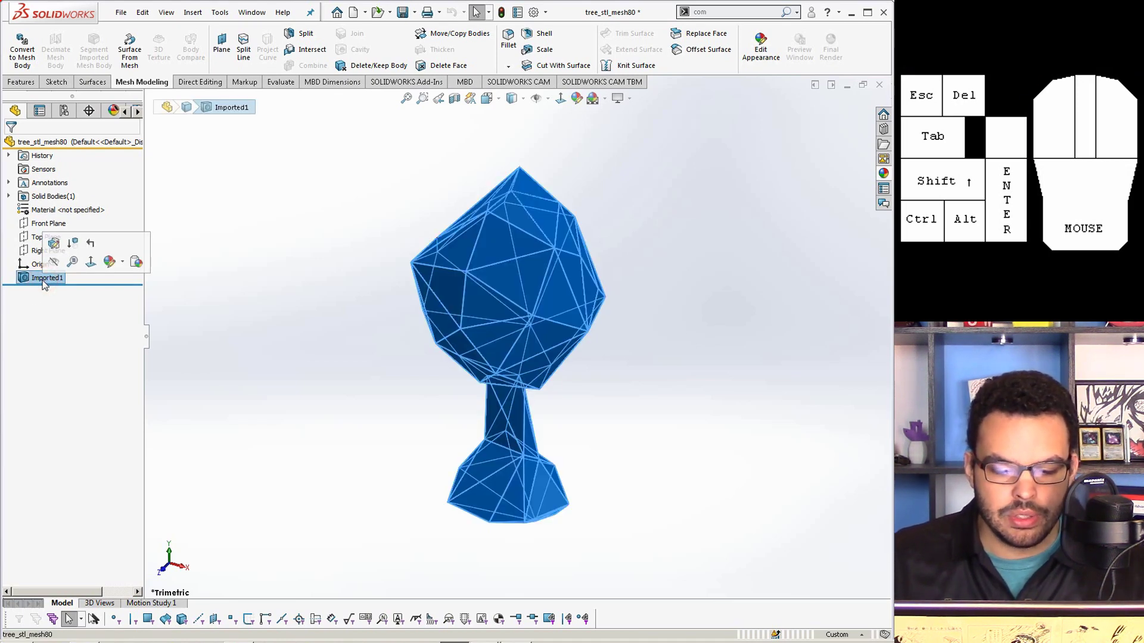
Step: Run Import Diagnostics on the imported tree body and try to heal all of its faulty faces
left_click(355, 314)
middle_click_drag(441, 374, 577, 416)
scroll(577, 417, "down", 4)
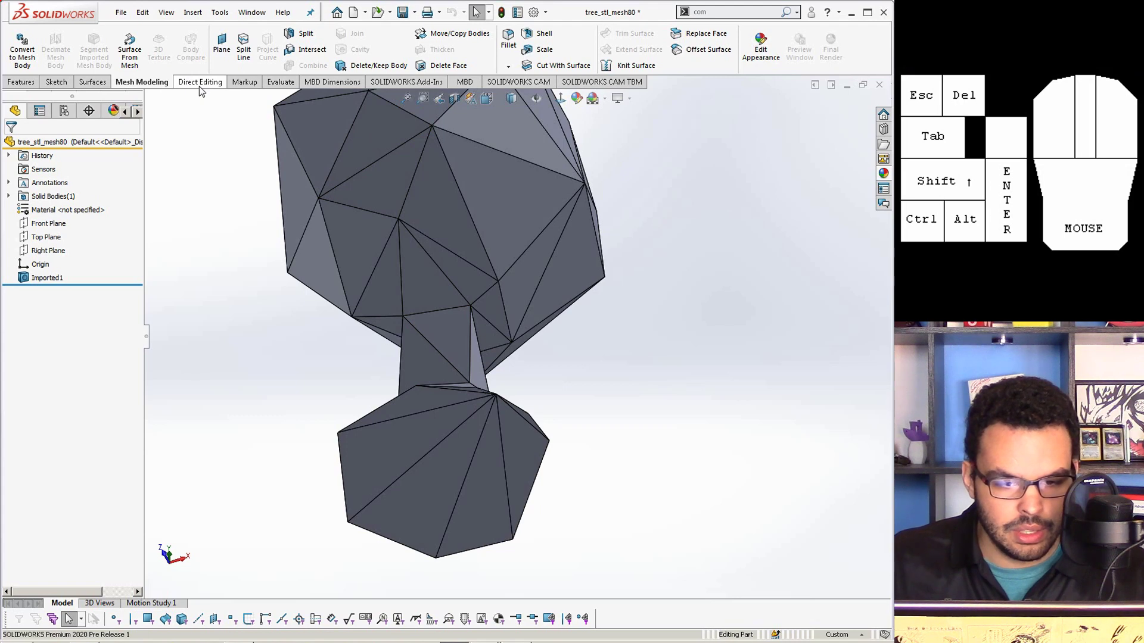
left_click(280, 81)
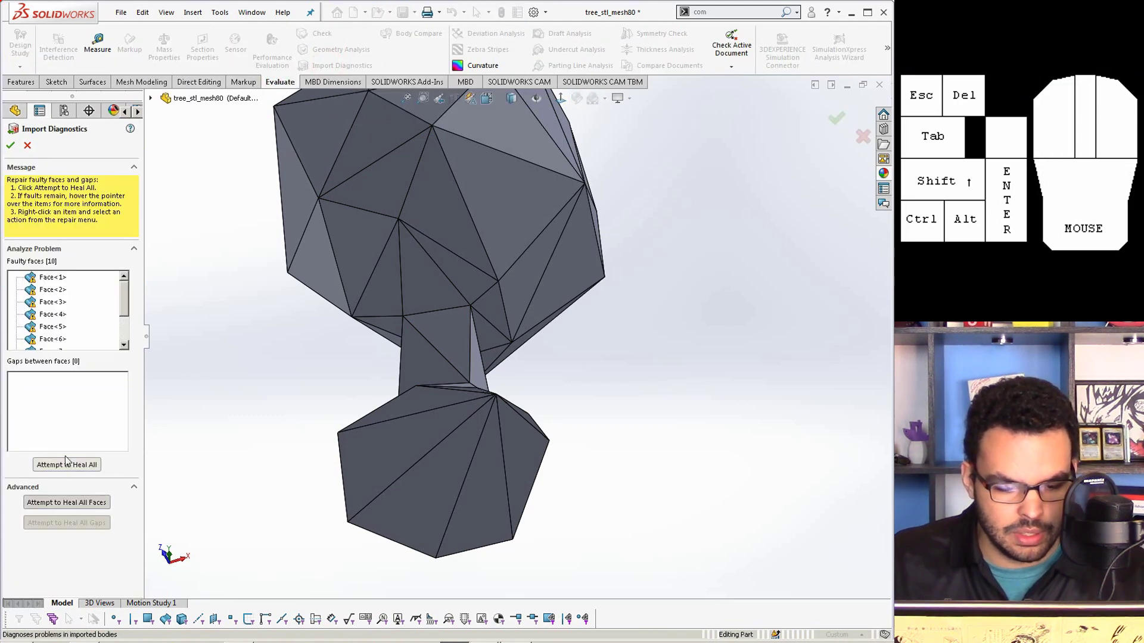
left_click(56, 327)
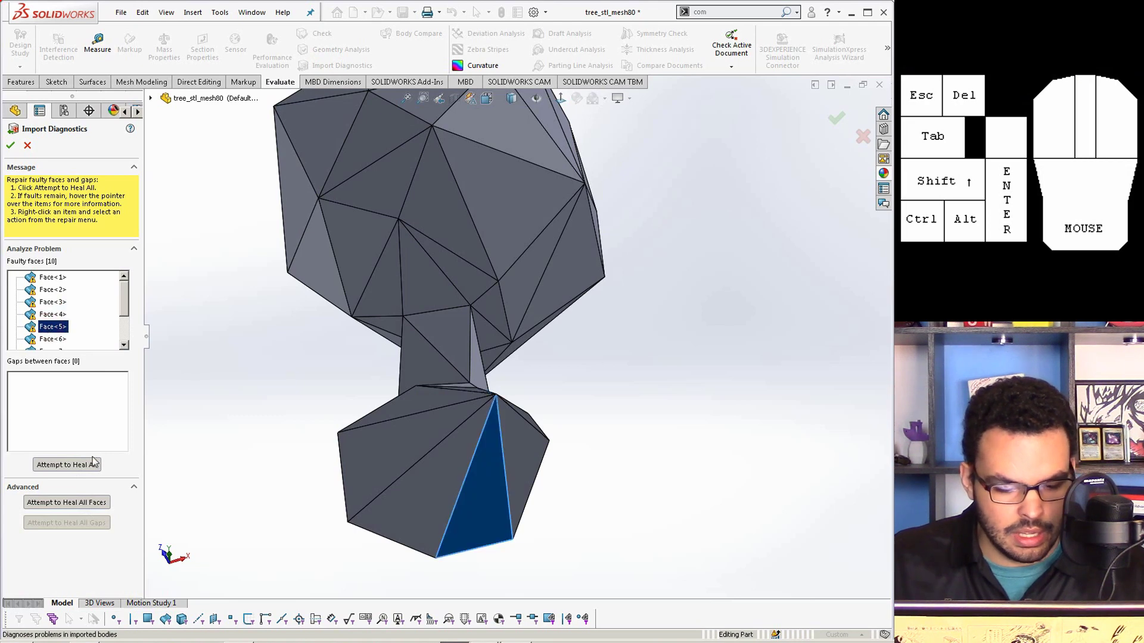
left_click(67, 465)
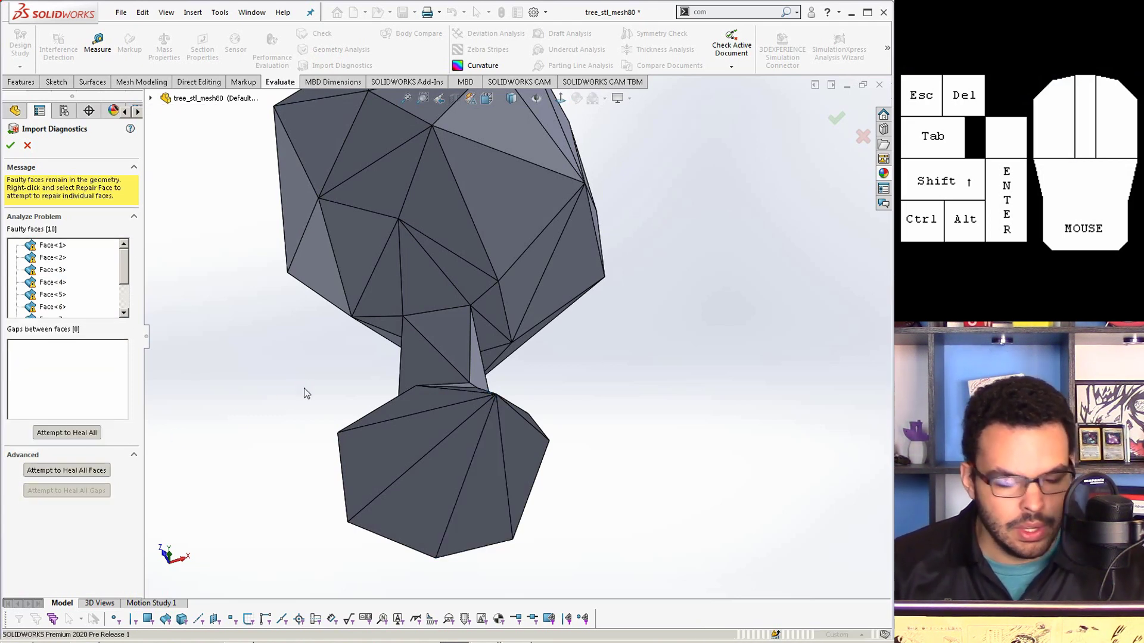
left_click(27, 146)
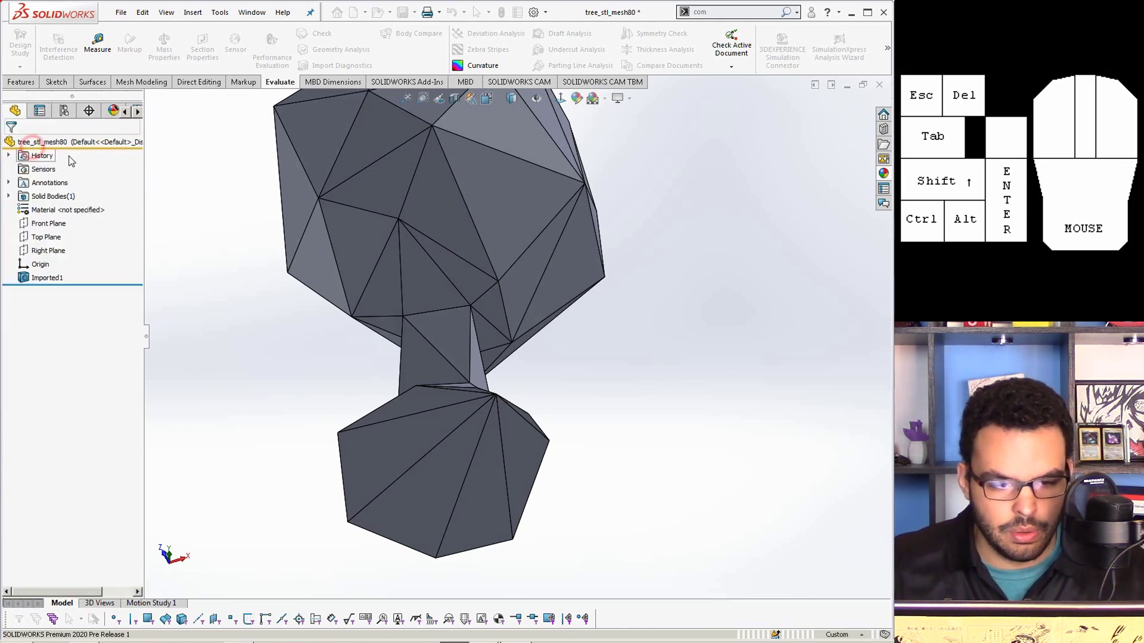
left_click(92, 81)
left_click(390, 34)
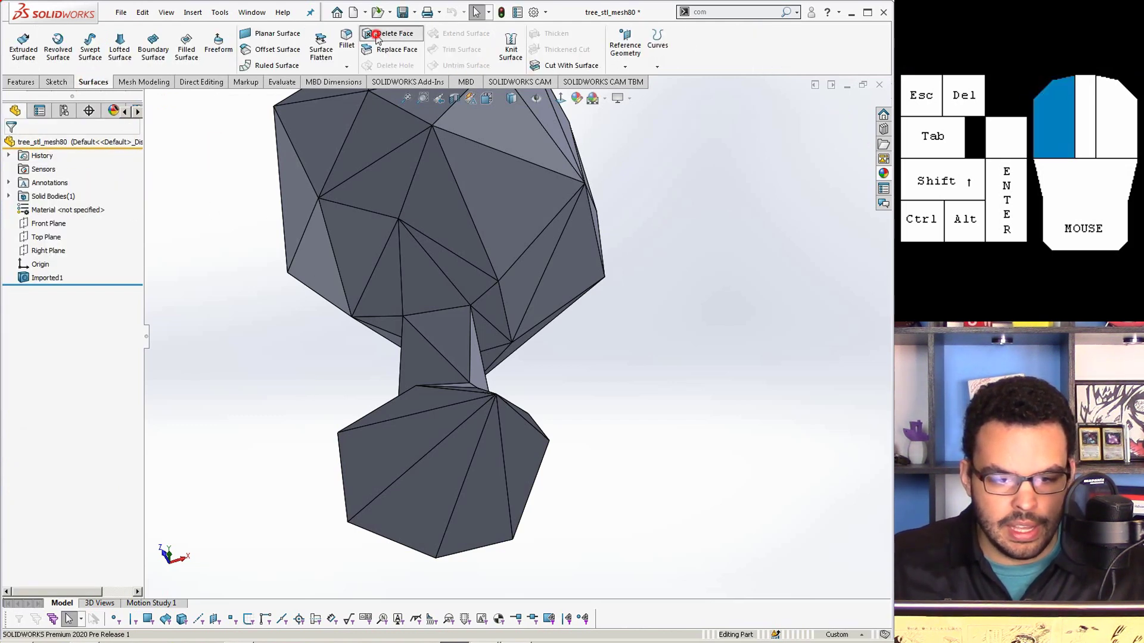
left_click(471, 395)
left_click(463, 400)
left_click(456, 410)
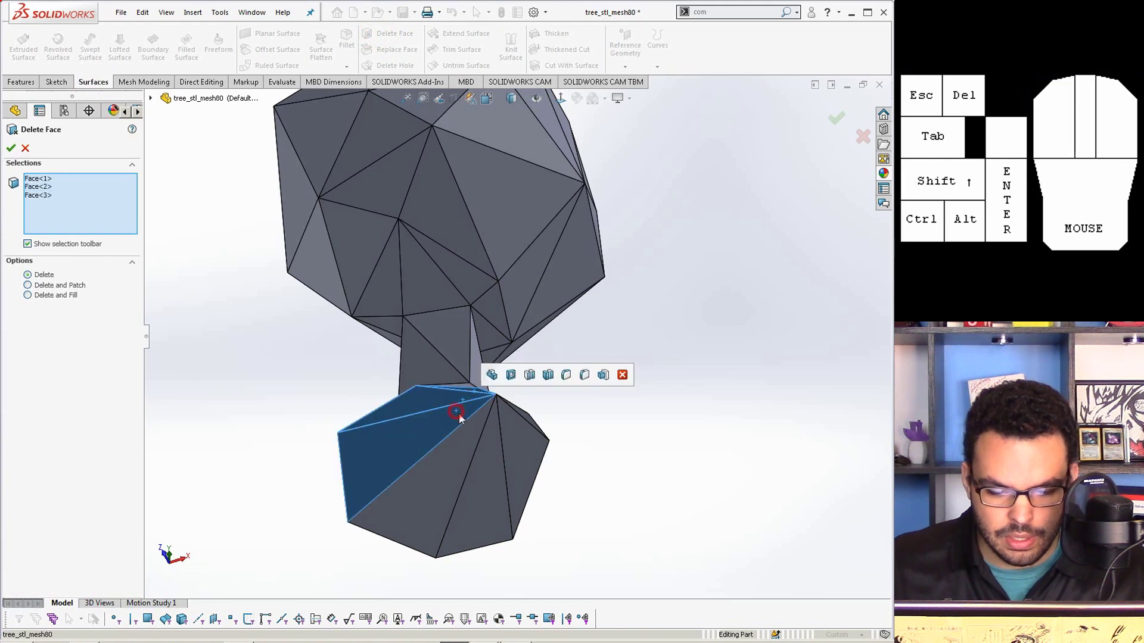
left_click(480, 432)
left_click(505, 444)
left_click(487, 448)
scroll(496, 394, "down", 5)
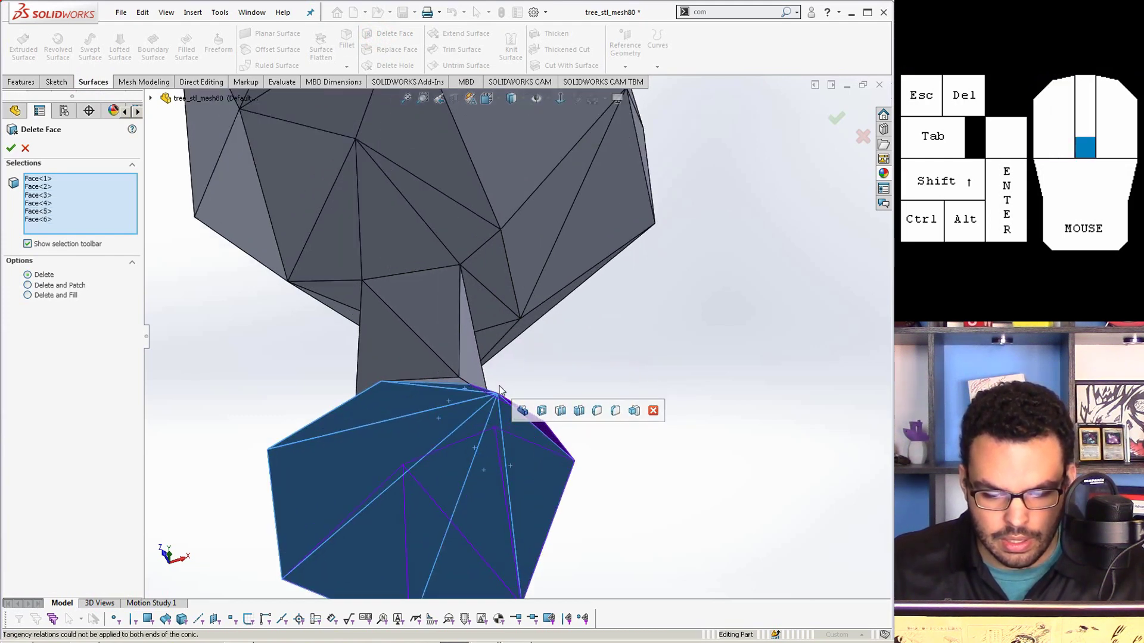
left_click(575, 450)
middle_click_drag(538, 436, 531, 566)
left_click(580, 436)
left_click(446, 467)
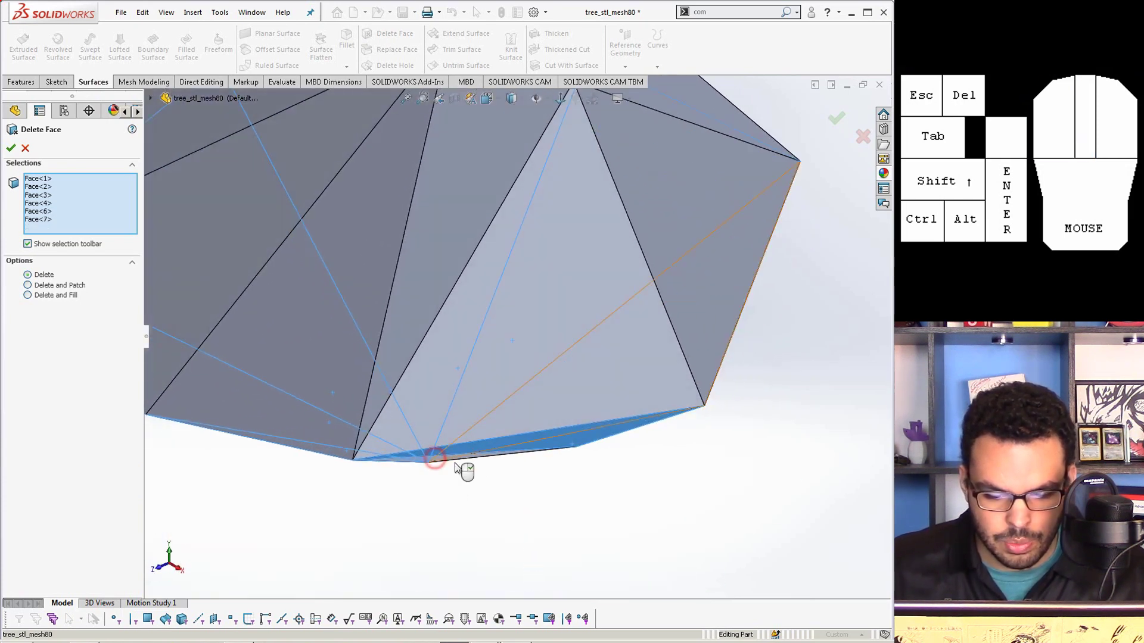
left_click(25, 149)
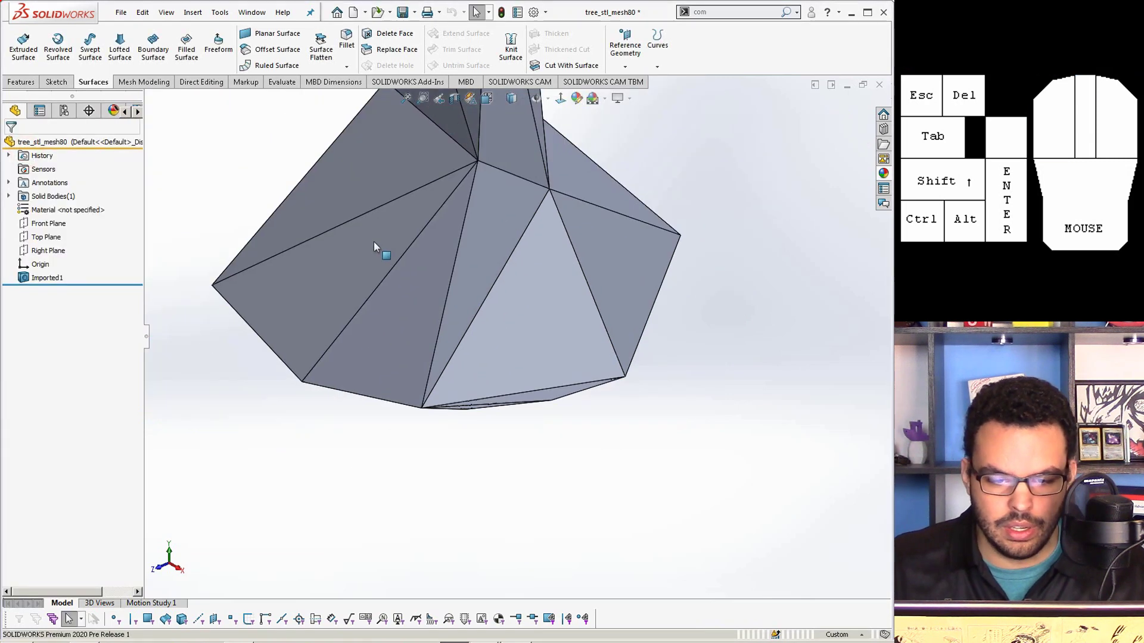
Step: Select the eleven sloped side faces around the tree's base and save them as a new selection set
left_click(383, 236)
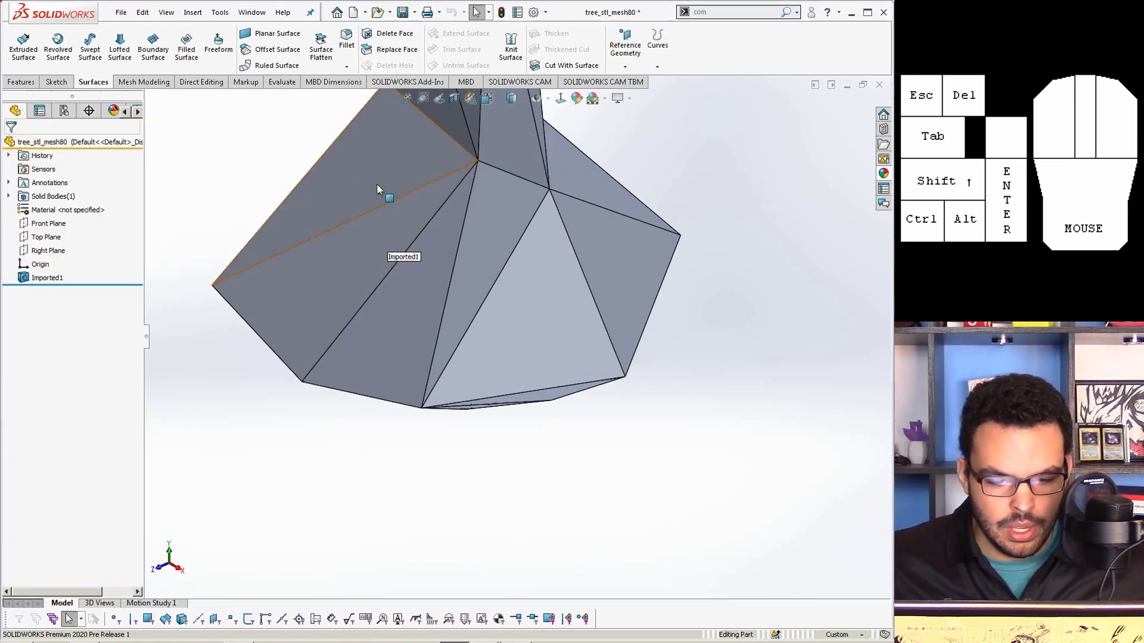
left_click(374, 168, "ctrl")
left_click(473, 276, "ctrl")
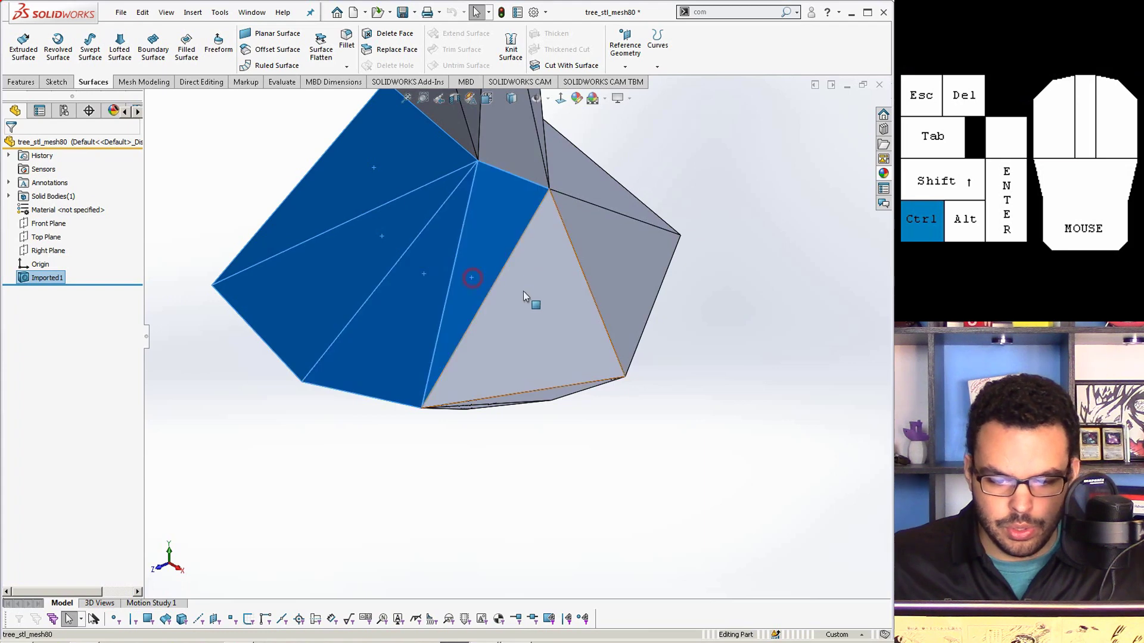
left_click(587, 255, "ctrl")
middle_click_drag(574, 225, 555, 338)
left_click(555, 338, "ctrl")
left_click(641, 392, "ctrl")
left_click(678, 392, "ctrl")
left_click(710, 306, "ctrl")
middle_click_drag(710, 306, 607, 307)
left_click(709, 367, "ctrl")
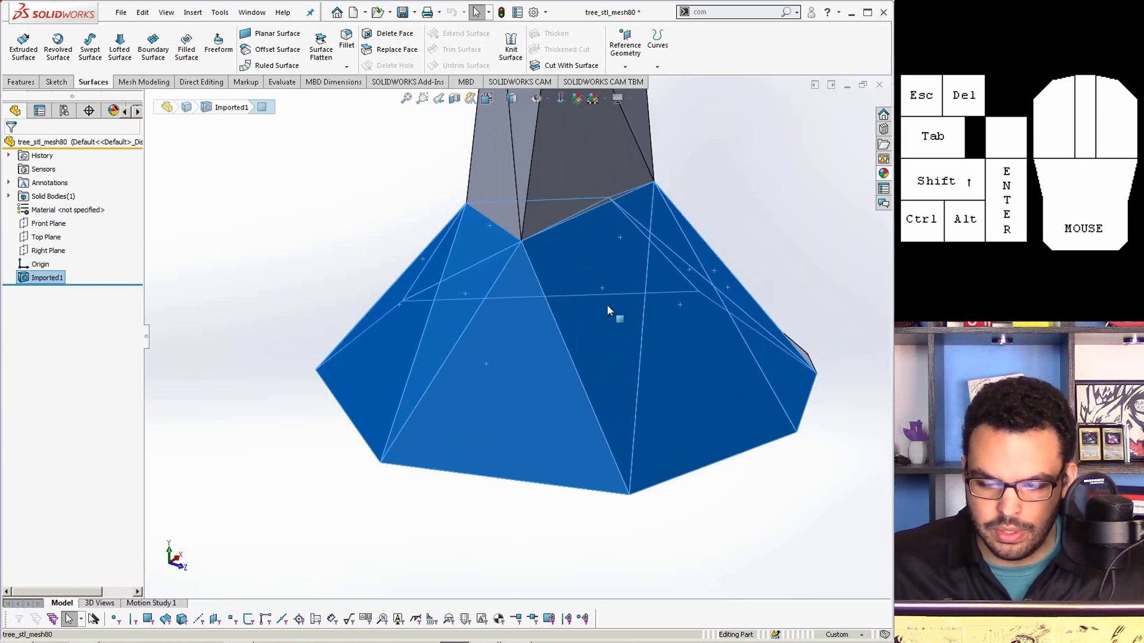
right_click(606, 307)
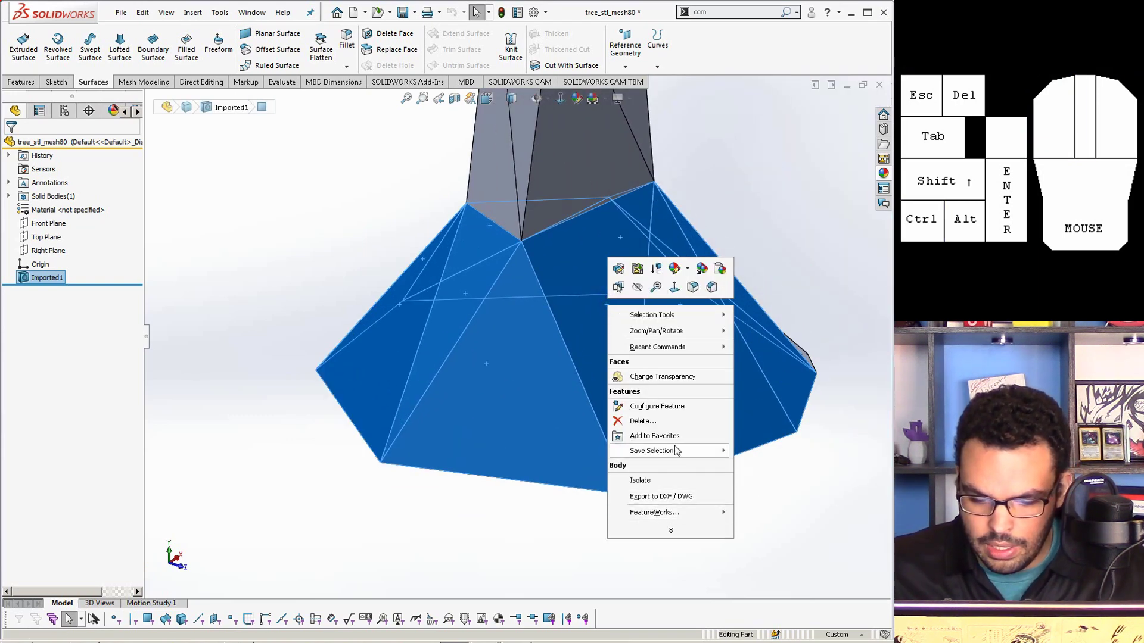
mouse_move(676, 451)
left_click(763, 451)
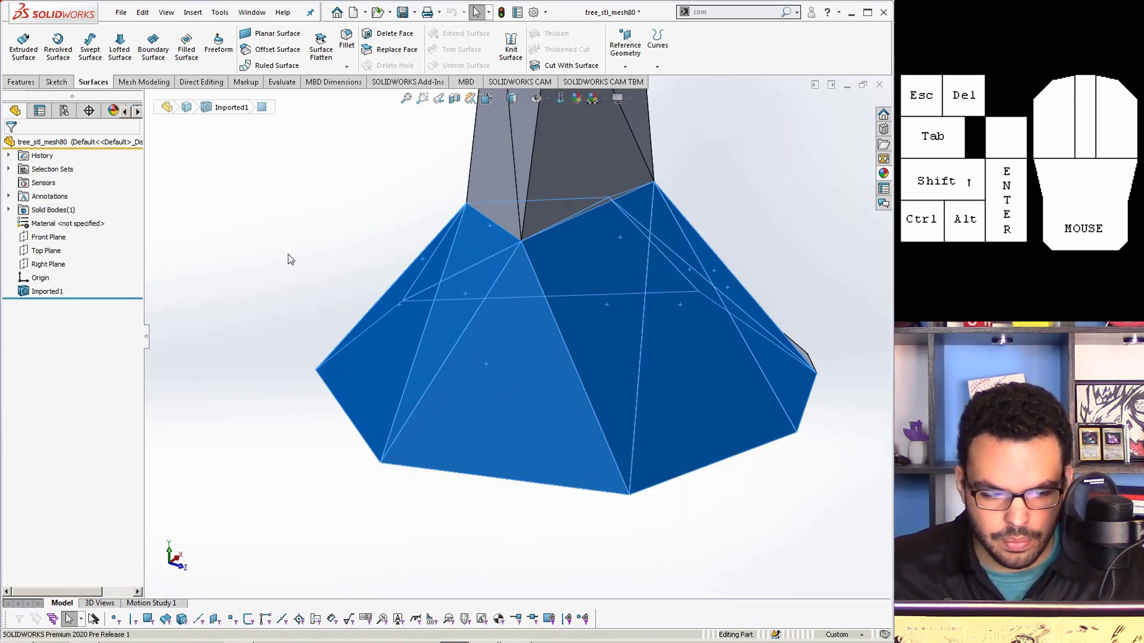
left_click(280, 233)
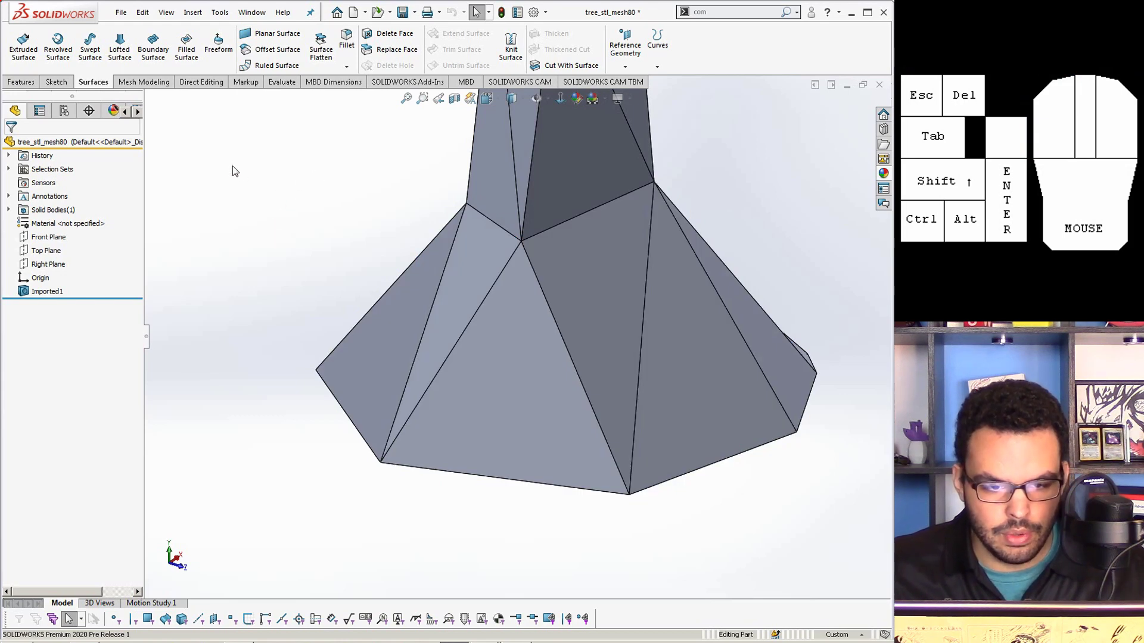
Step: Copy the eleven base faces from the saved selection set as an offset surface with 0 mm distance
left_click(277, 50)
left_click_drag(81, 212, 16, 213)
type("0")
key("Return")
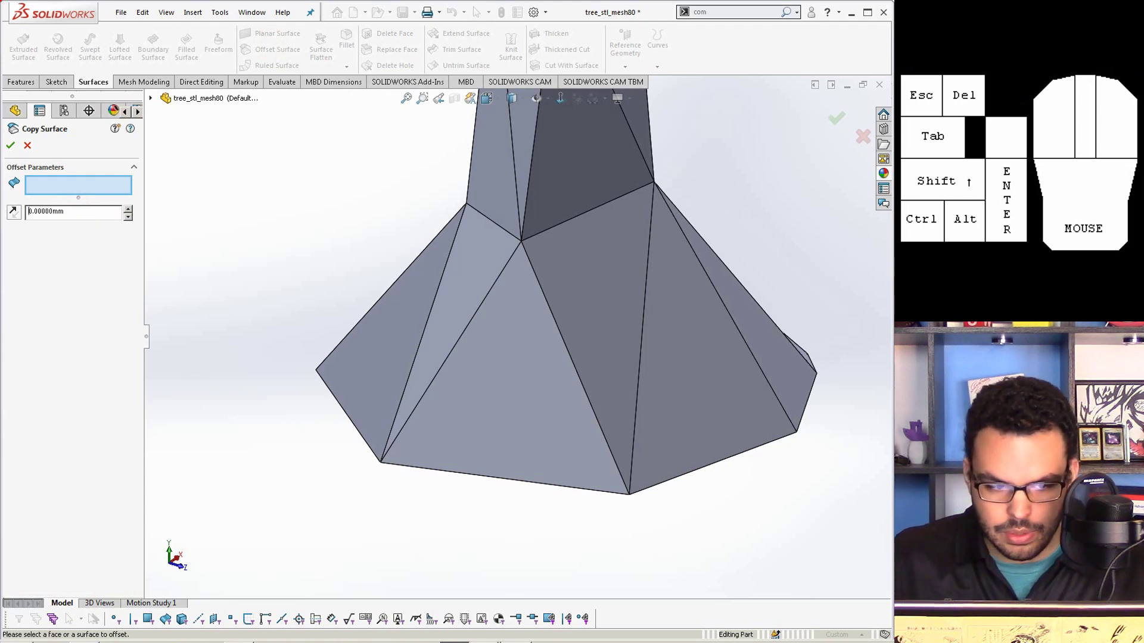
left_click(105, 183)
left_click(151, 98)
left_click(165, 125)
left_click(194, 138)
left_click(10, 145)
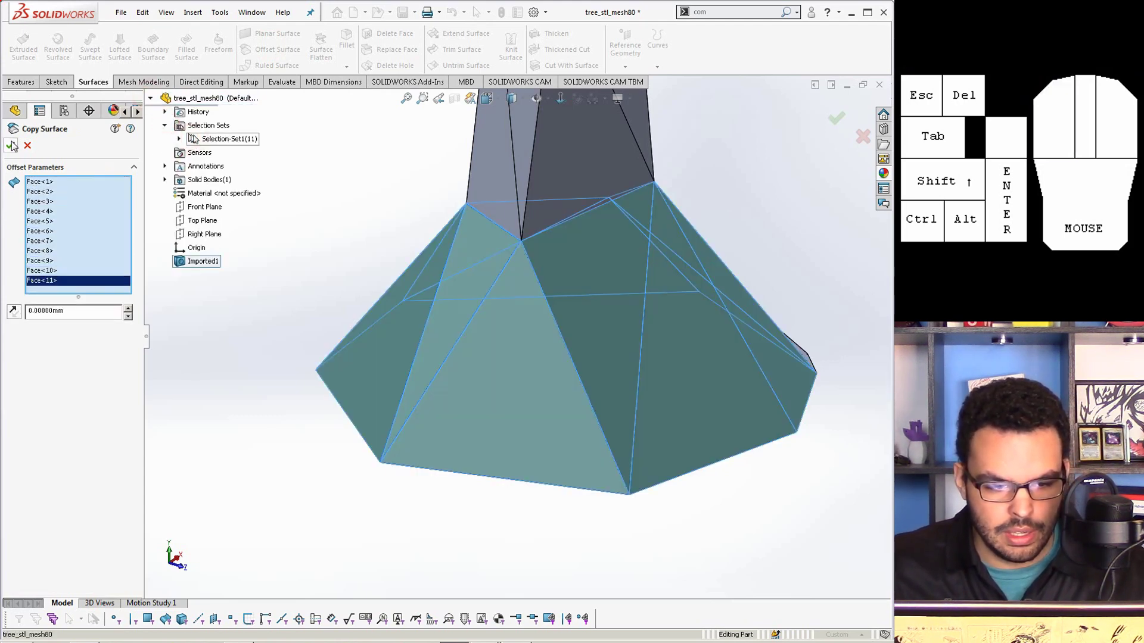
left_click(305, 271)
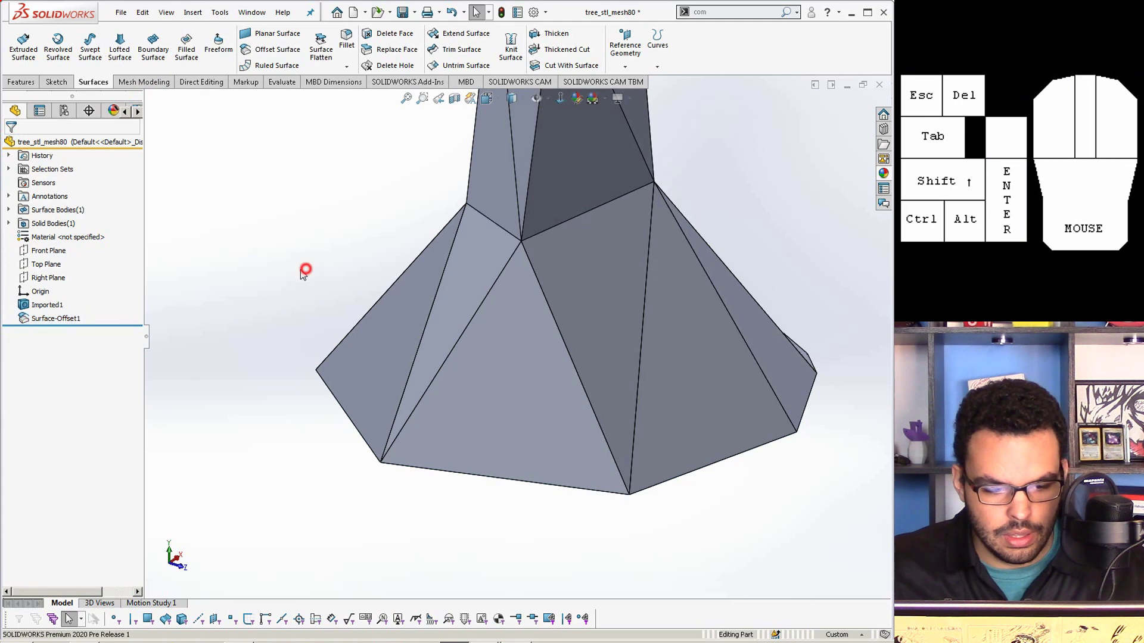
left_click(57, 317)
left_click(217, 281)
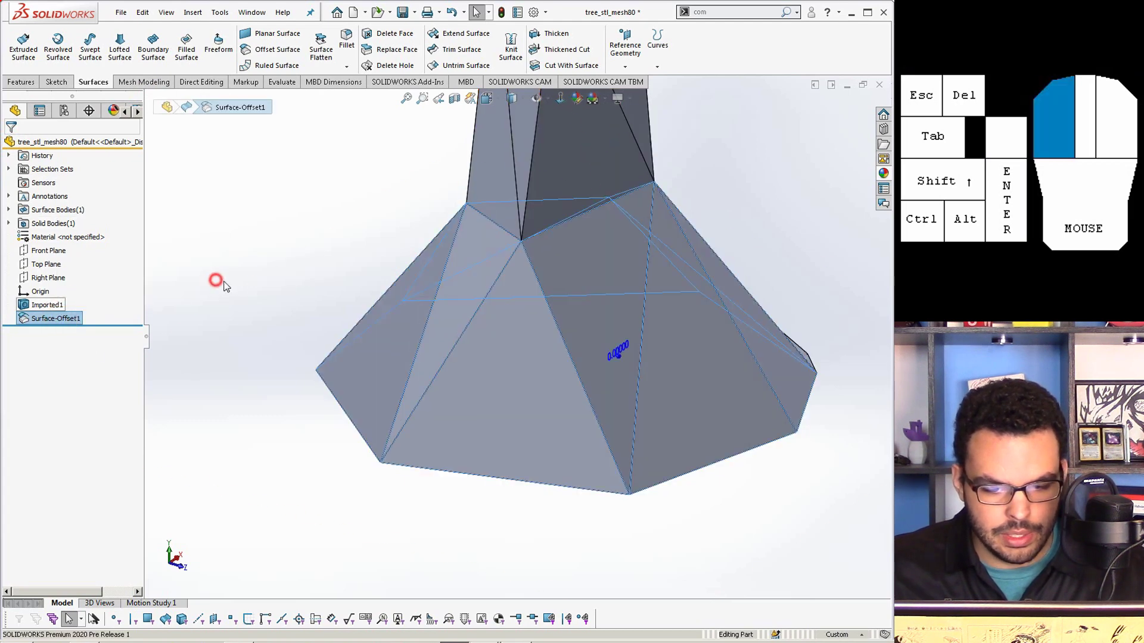
Step: Delete the base's side faces from the imported body by using the saved selection set with the Delete option
left_click(387, 33)
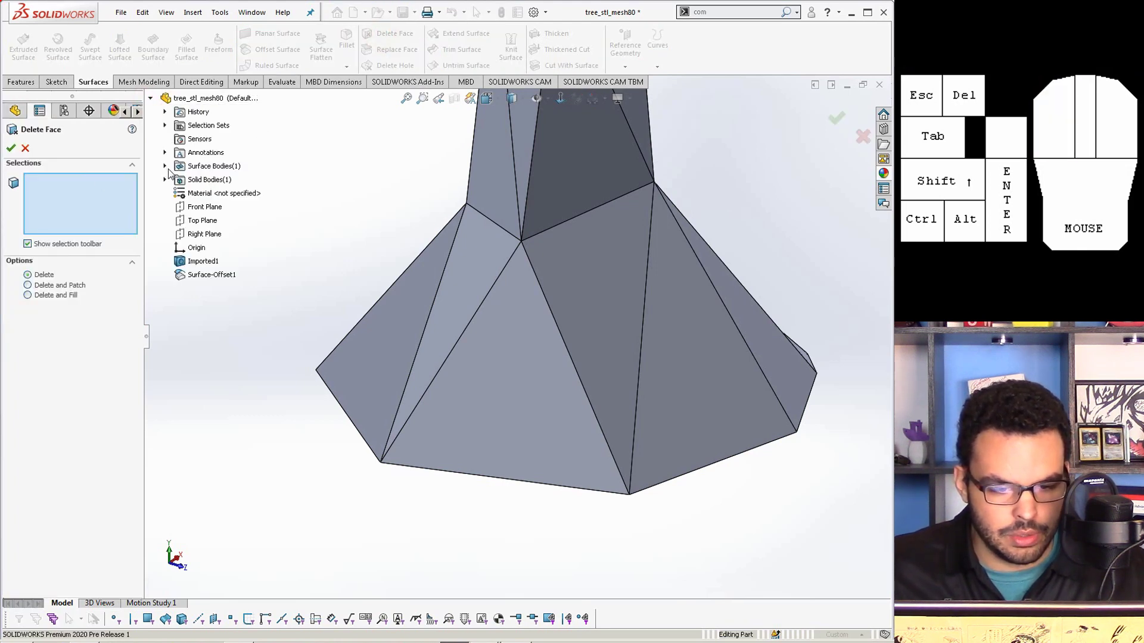
left_click(165, 166)
left_click(165, 167)
left_click(165, 125)
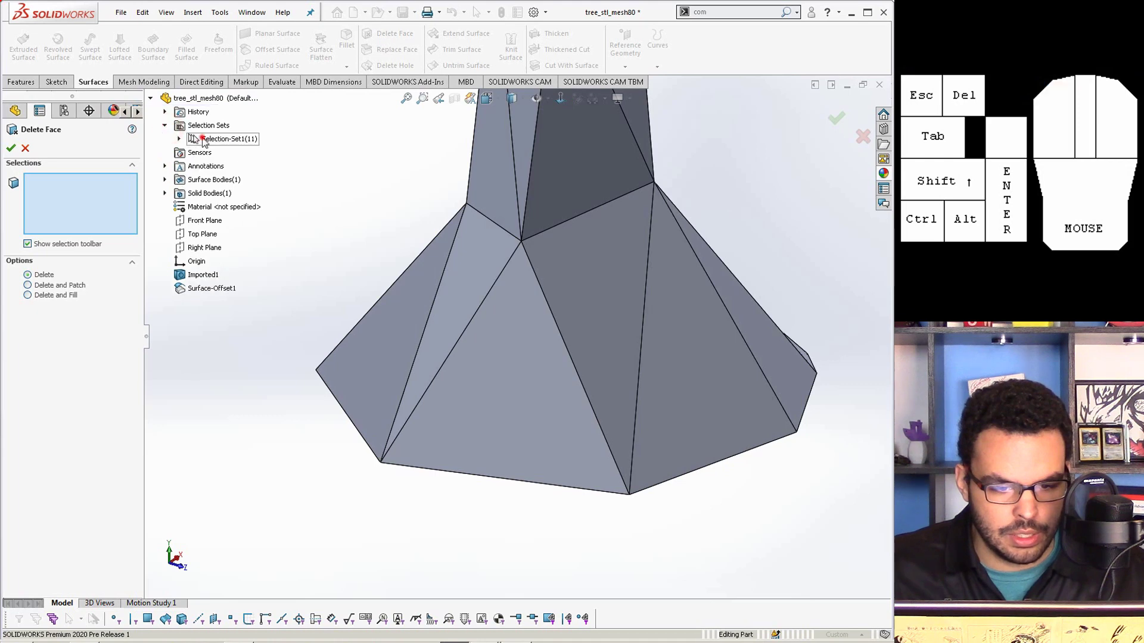
left_click(204, 139)
left_click(11, 148)
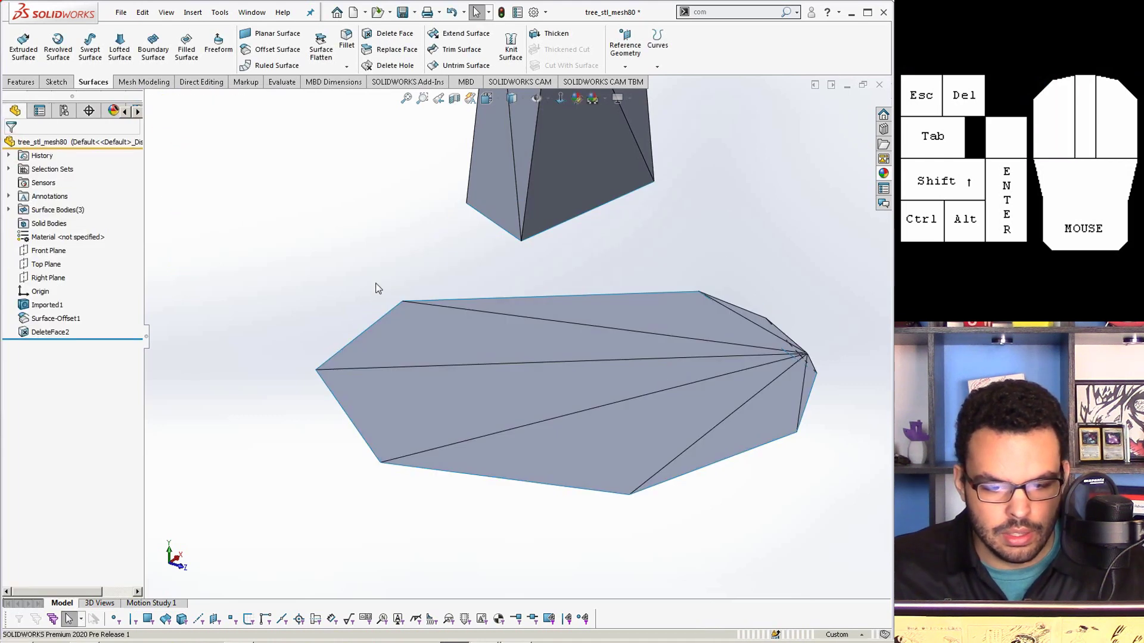
Step: Delete the detached surface body that forms the faceted underside of the base
scroll(772, 364, "down", 2)
scroll(447, 411, "up", 1)
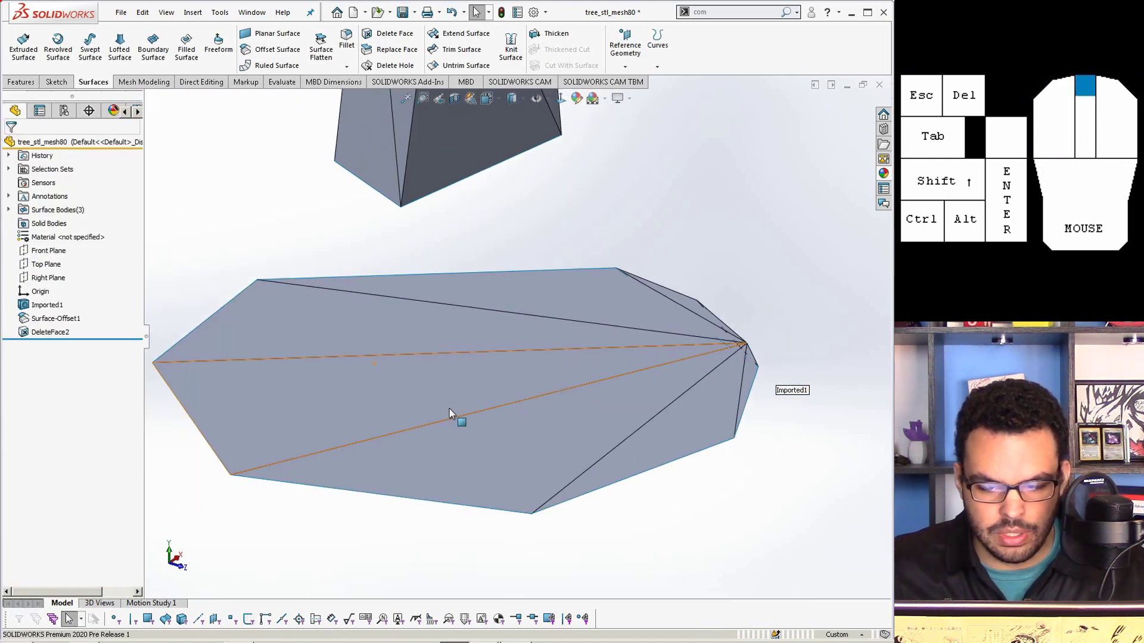
scroll(679, 339, "down", 1)
scroll(769, 361, "down", 5)
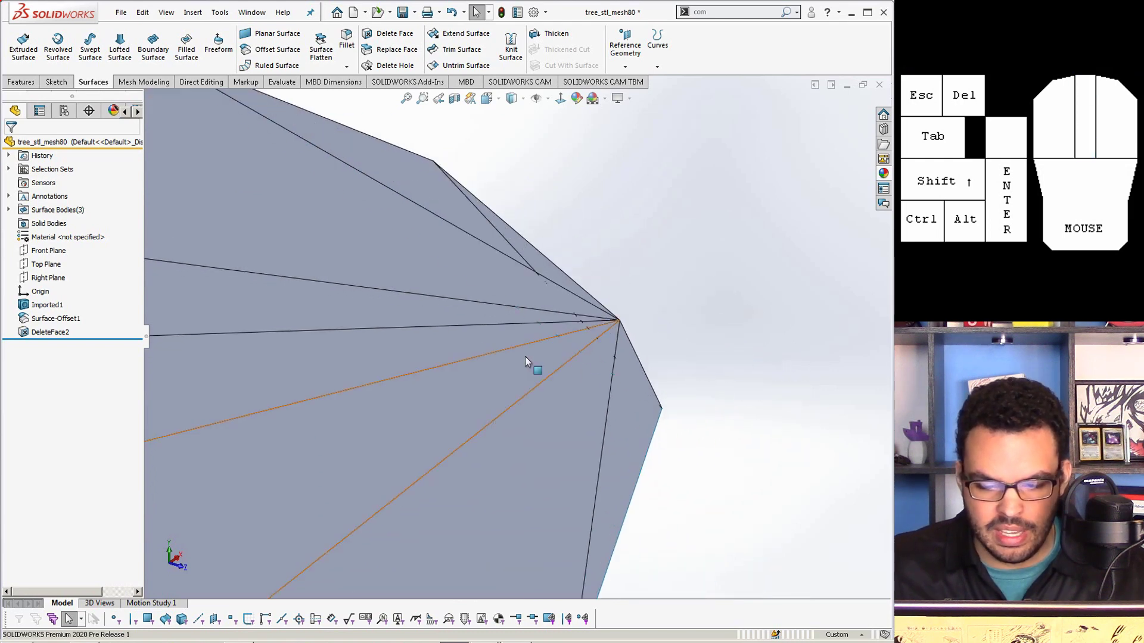
scroll(406, 353, "up", 4)
scroll(406, 352, "up", 3)
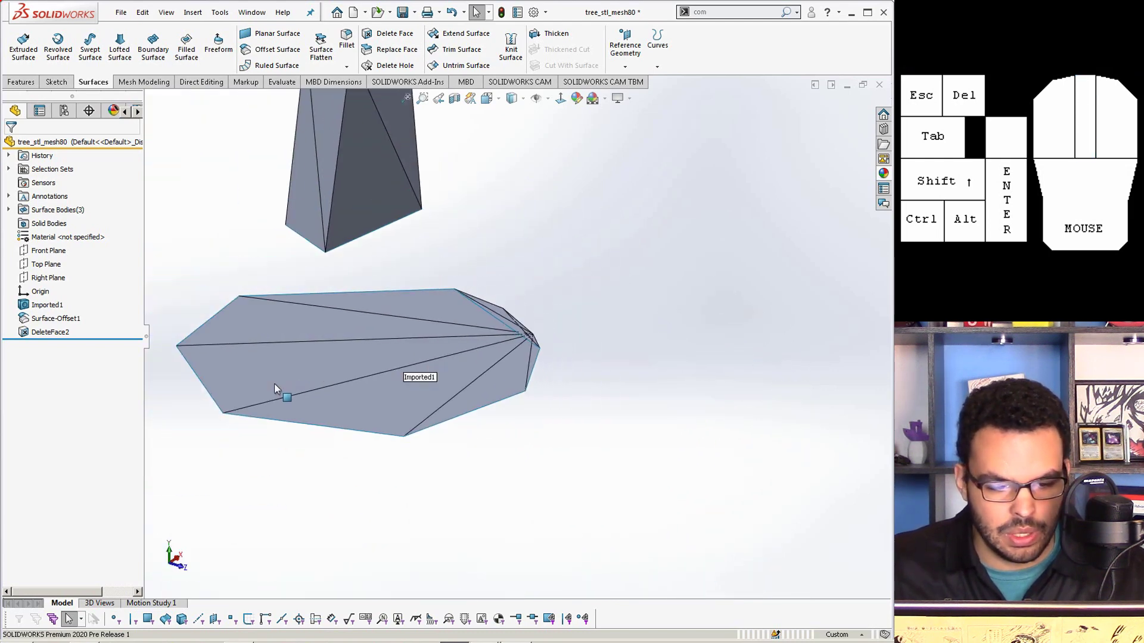
left_click(8, 209)
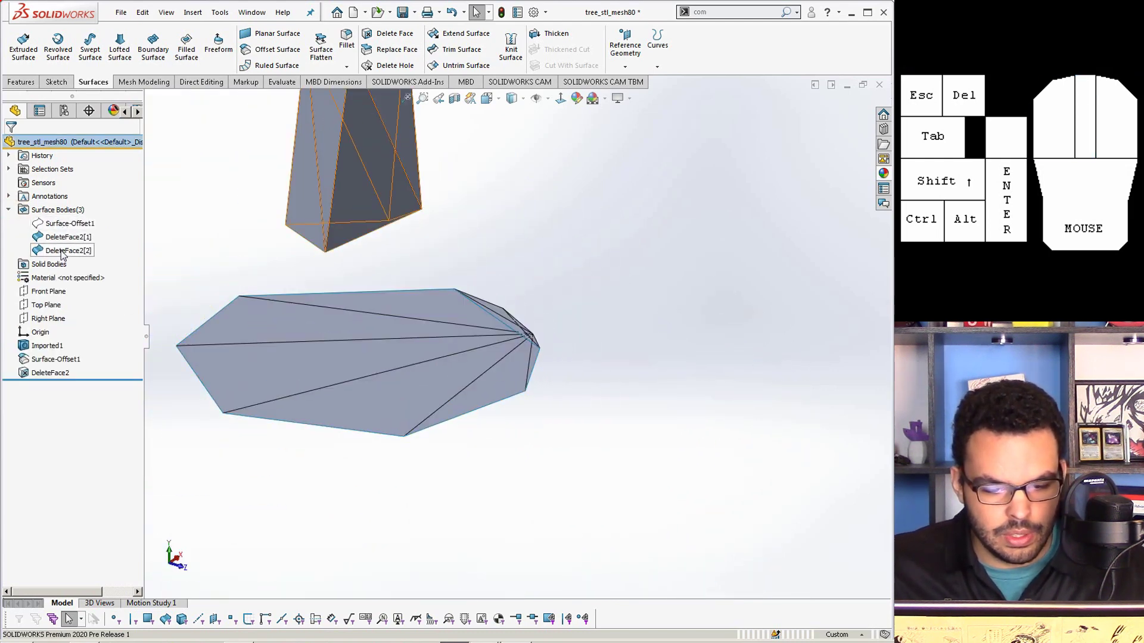
right_click(65, 237)
left_click(110, 307)
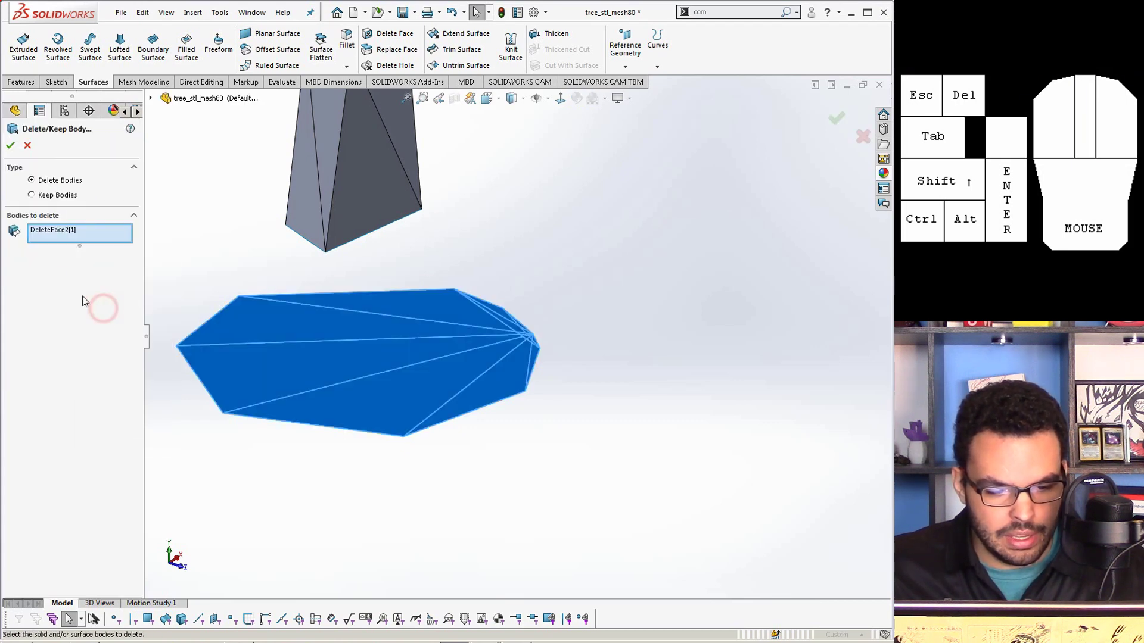
left_click(11, 145)
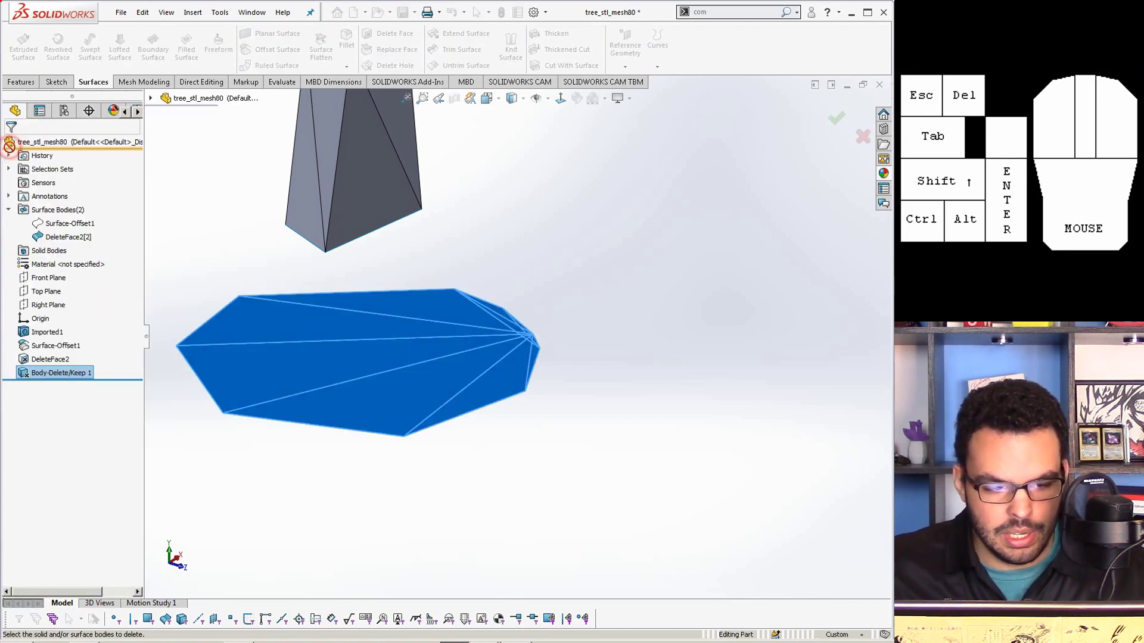
Step: Show the hidden offset surface body of the base's side faces
left_click(65, 224)
left_click(88, 206)
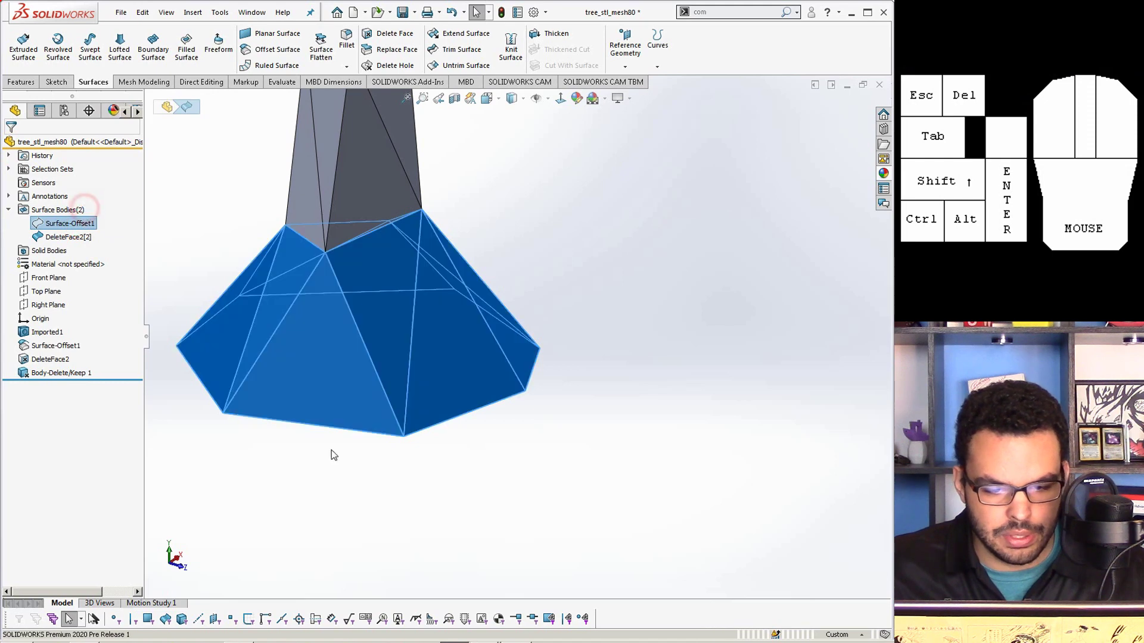
left_click(340, 462)
Step: Close the open underside of the base with a planar surface bounded by its seven edges
middle_click_drag(340, 352, 342, 168)
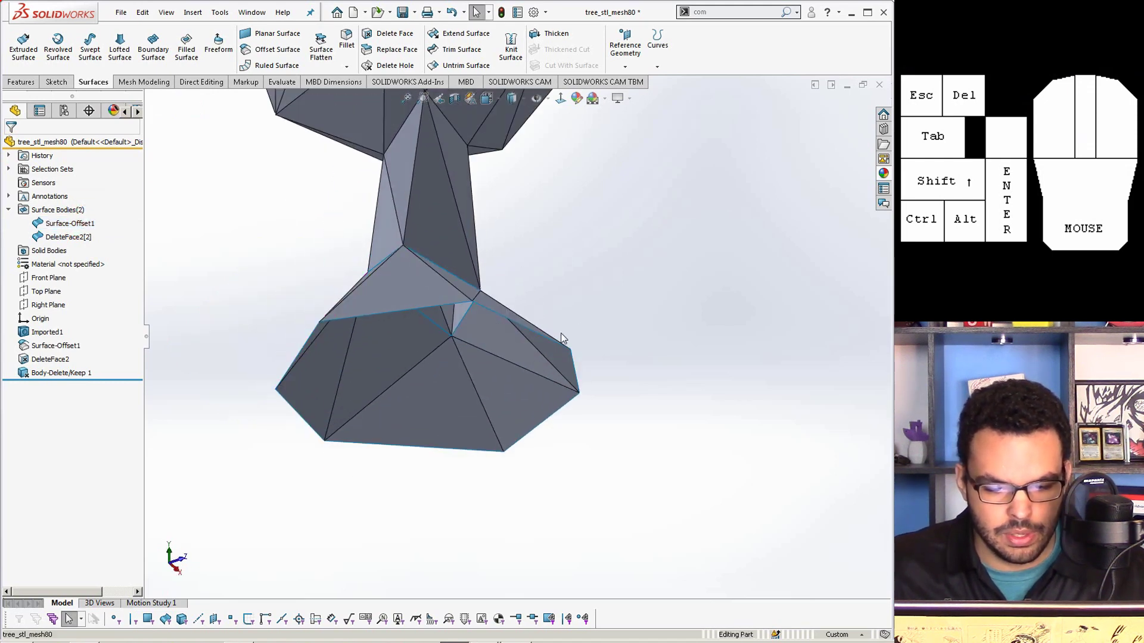
left_click(271, 33)
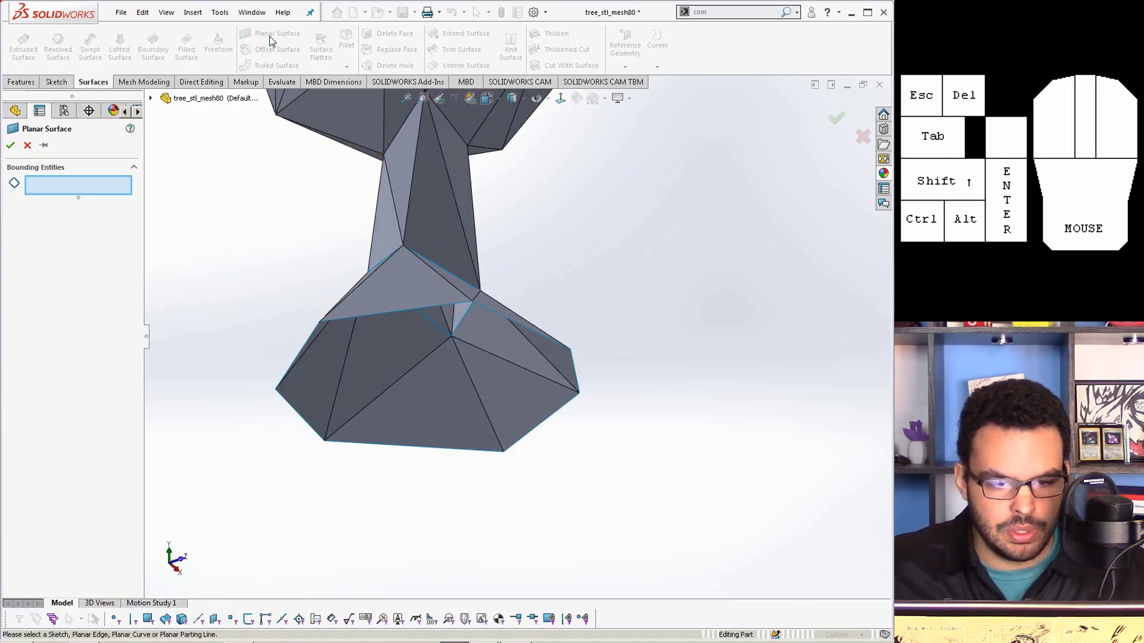
right_click(402, 312)
left_click(454, 489)
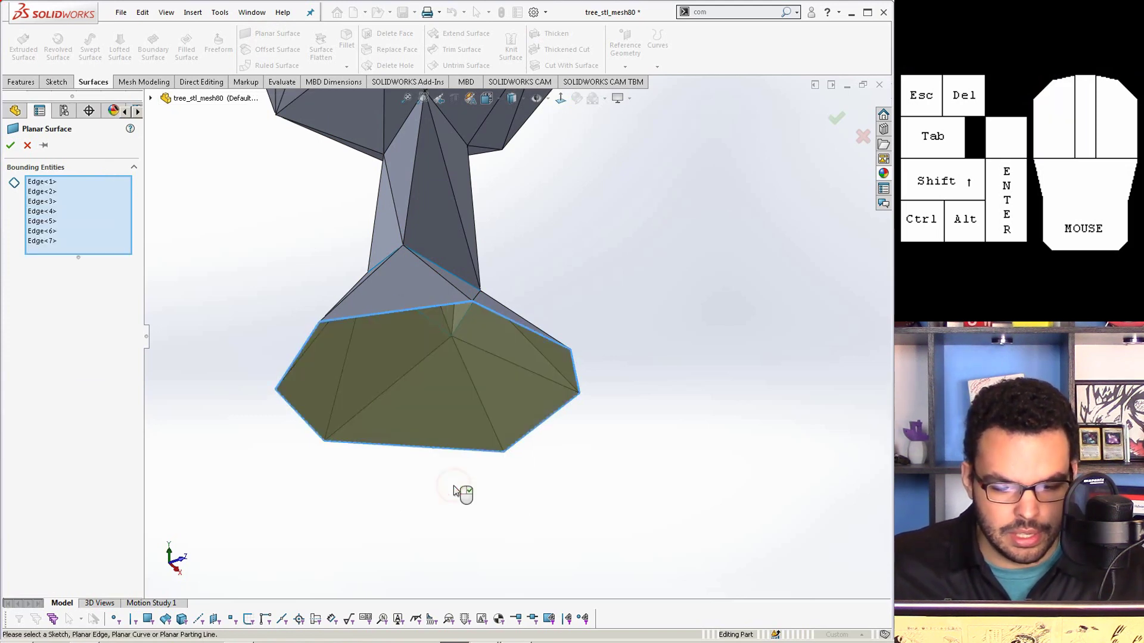
left_click(10, 145)
Step: Knit the upper tree surface, the offset base surface and the planar bottom surface together into a solid body
middle_click_drag(601, 268, 590, 393)
left_click(511, 49)
left_click(429, 245)
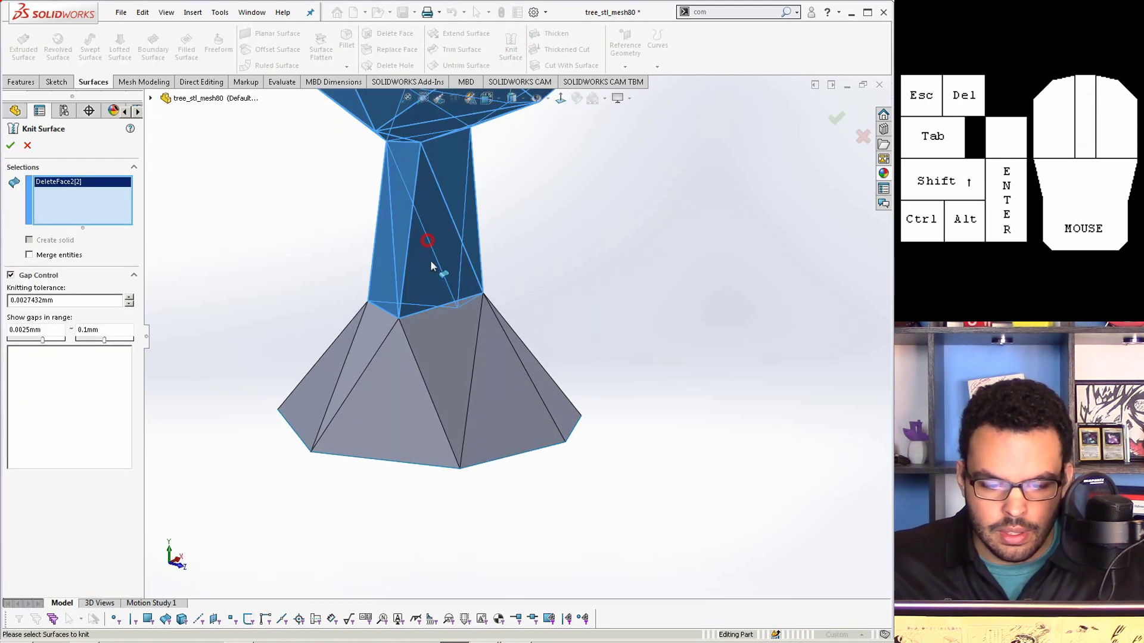
left_click(439, 409)
middle_click_drag(439, 409, 448, 341)
left_click(438, 464)
left_click(47, 260)
left_click(10, 144)
middle_click_drag(316, 275, 381, 377)
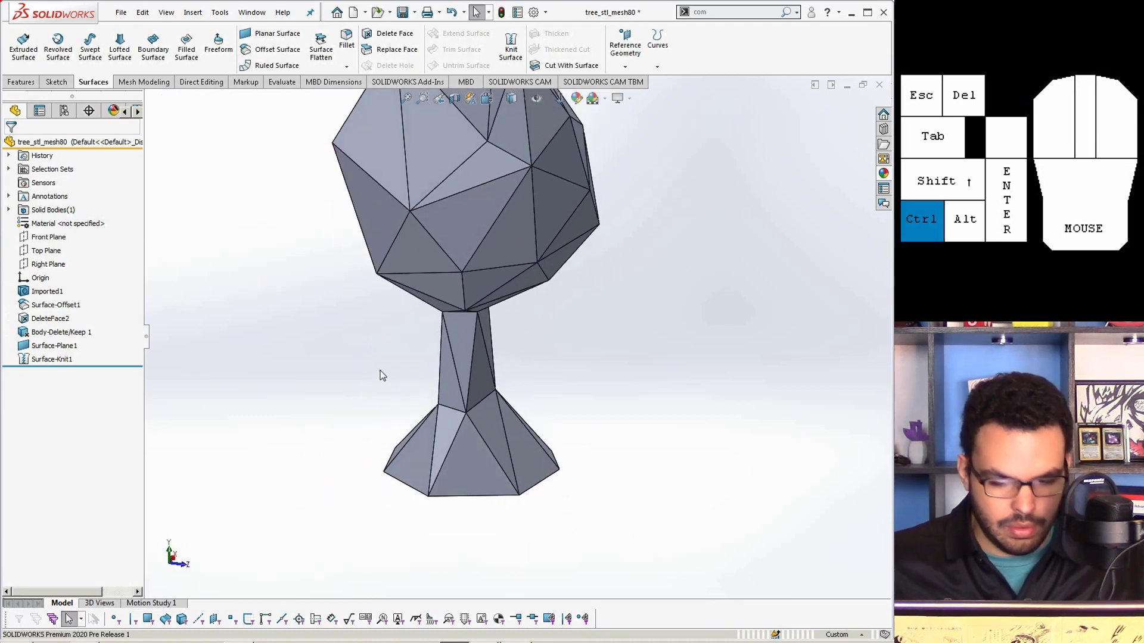
Step: Save the part and group all features from Imported1 to Surface-Knit1 in a folder named import
key("ctrl+s")
left_click(739, 481)
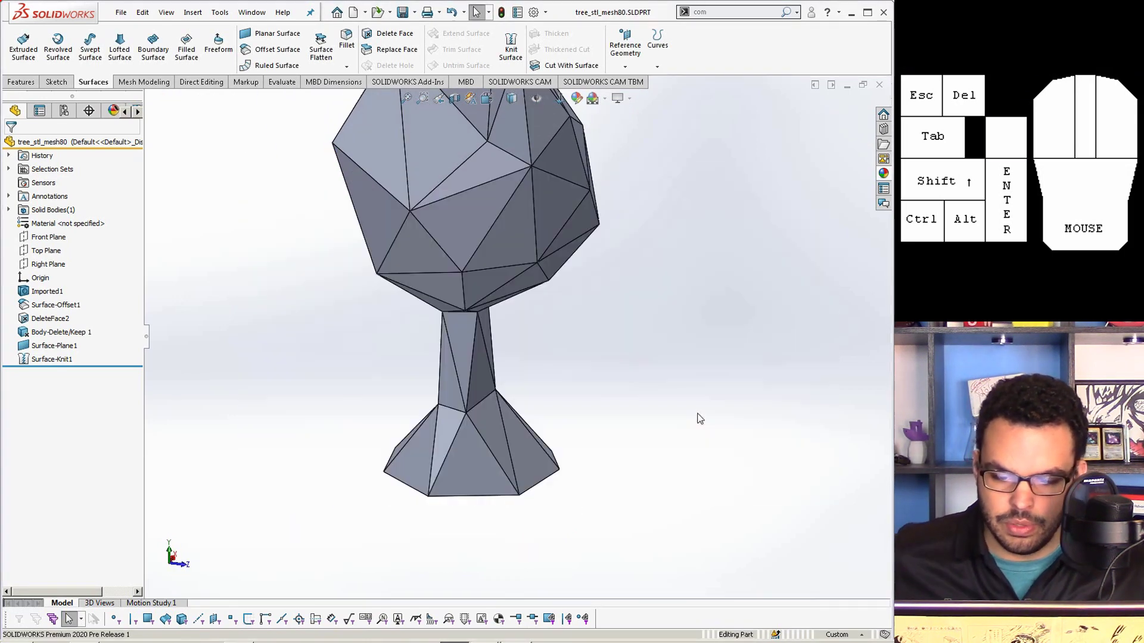
left_click(114, 293)
left_click_drag(114, 294, 30, 365)
right_click(30, 357)
left_click(85, 445)
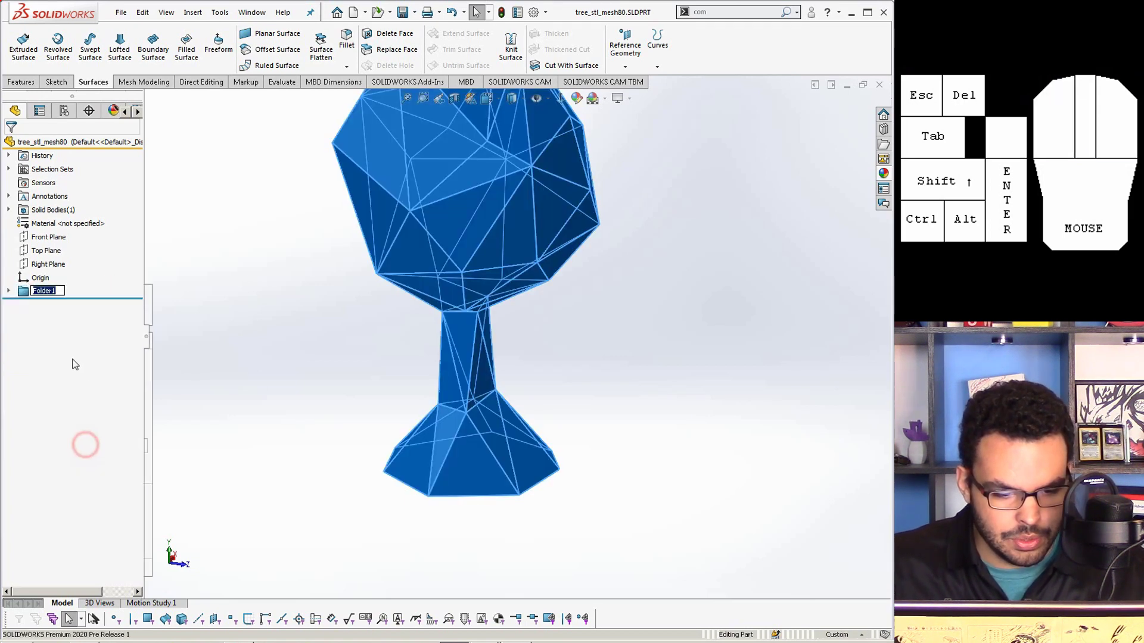
type("ip")
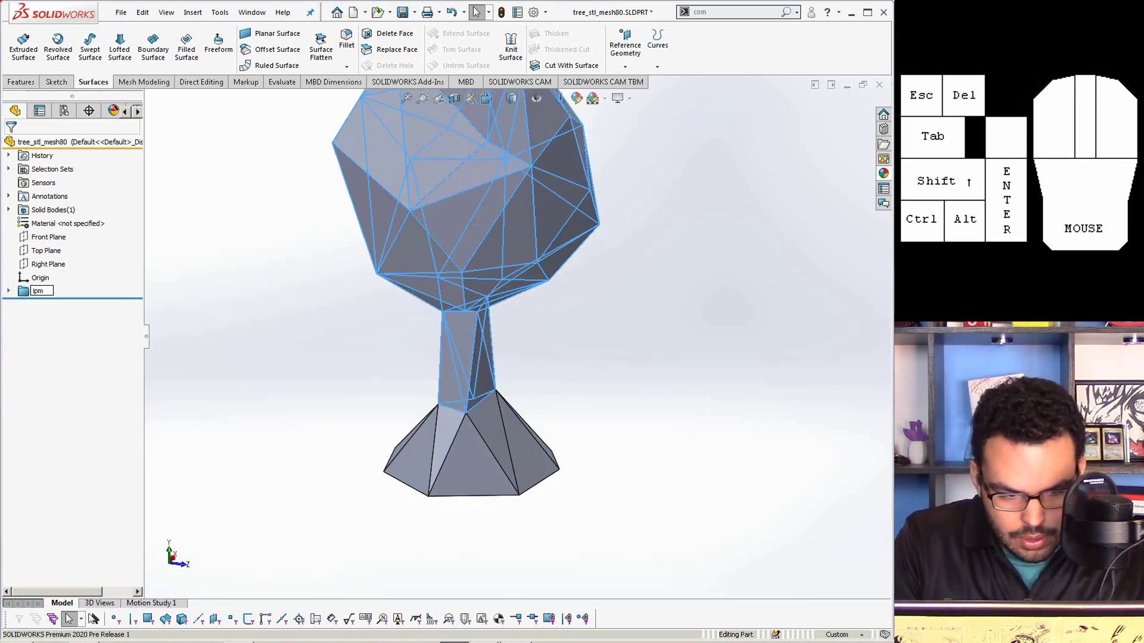
type("port")
key("Return")
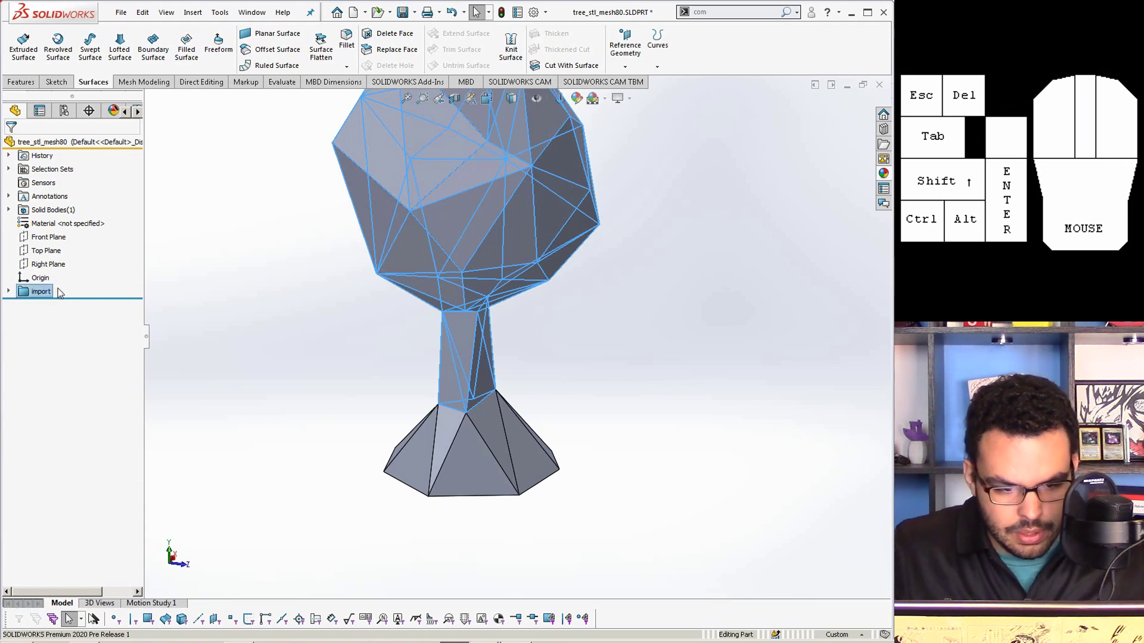
left_click(401, 260)
left_click(308, 326)
Step: Apply a dark brown colour from the standard swatches to the whole part
scroll(324, 312, "up", 3)
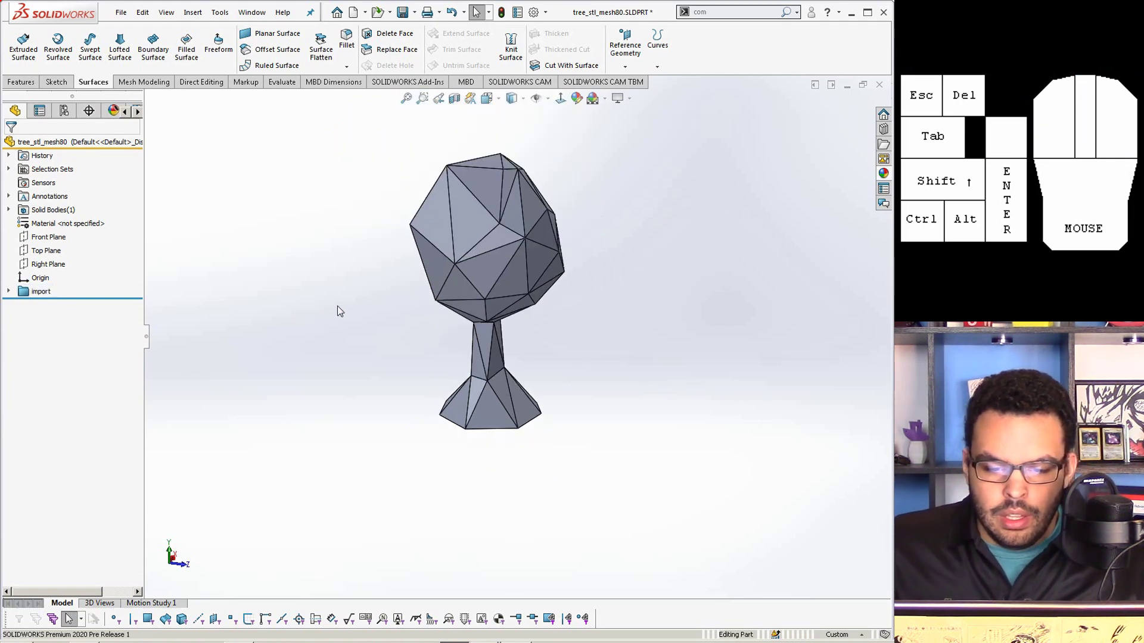
scroll(362, 289, "down", 2)
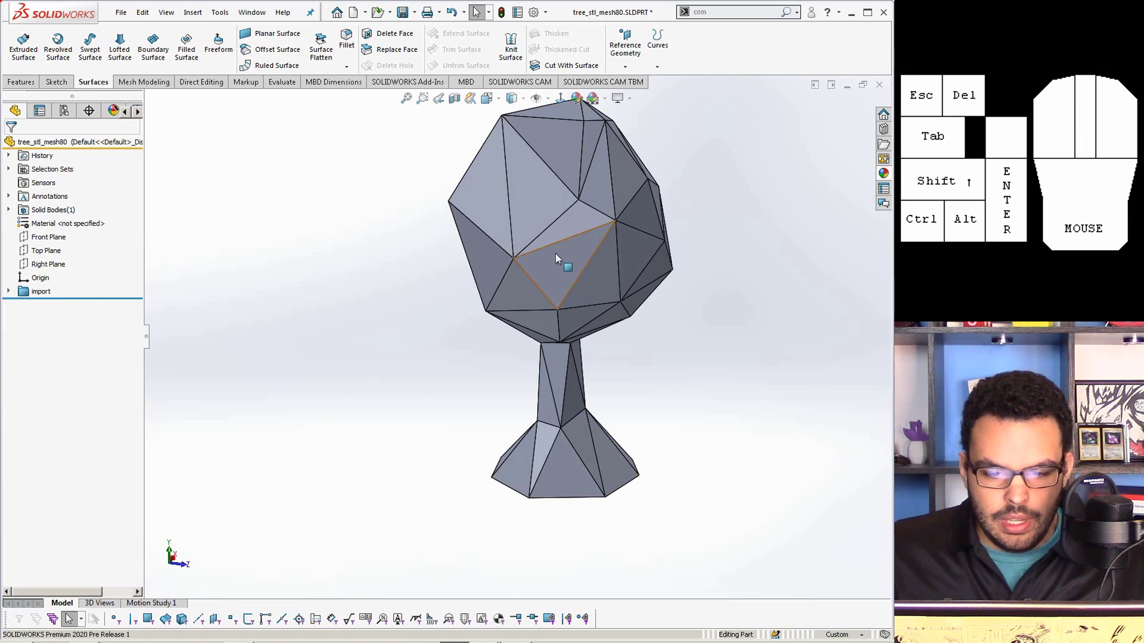
right_click(43, 142)
left_click(89, 125)
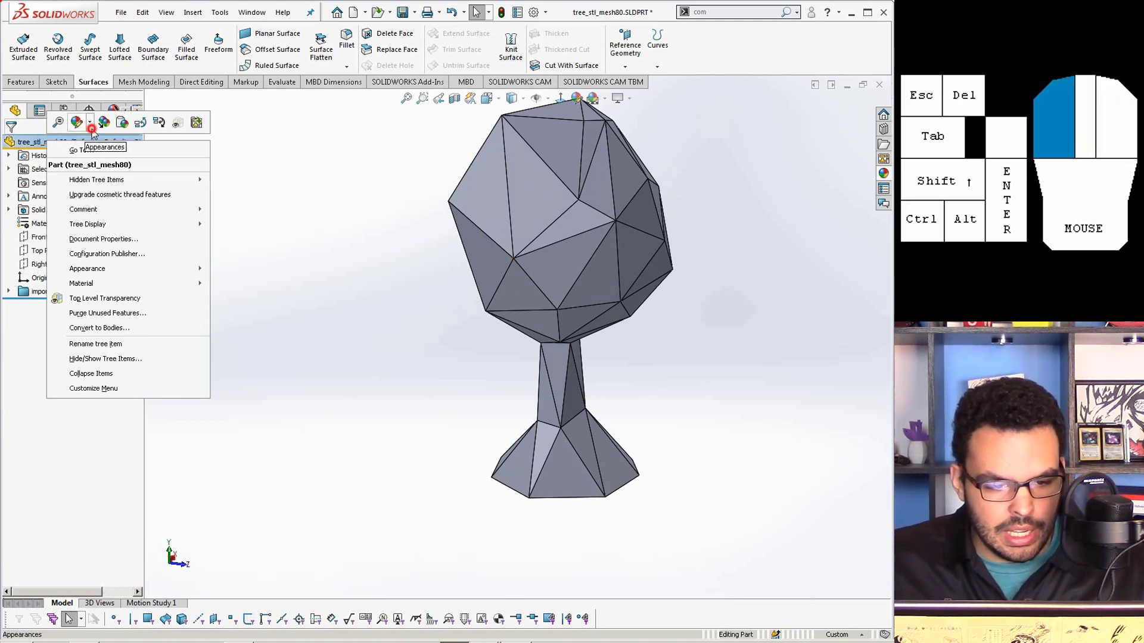
left_click(90, 153)
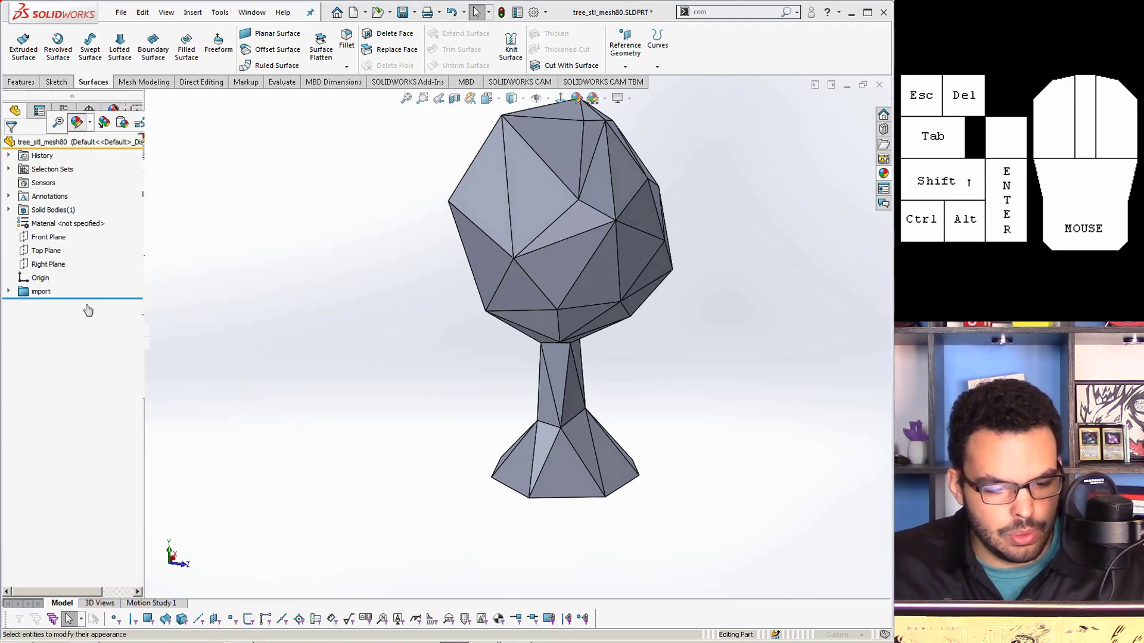
left_click(49, 416)
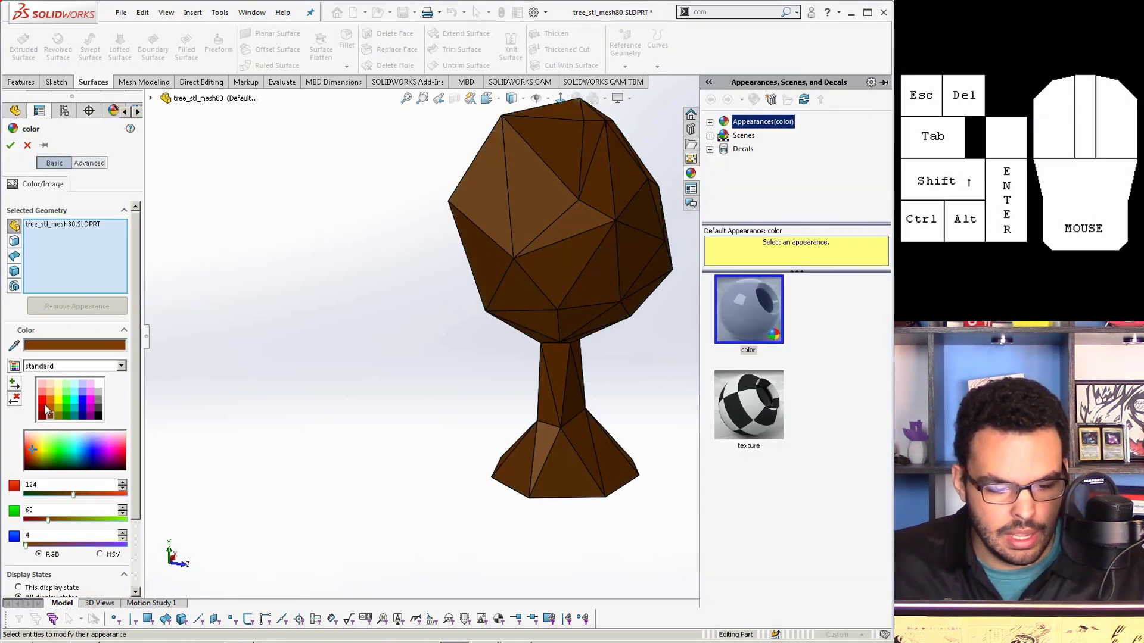
left_click(10, 145)
left_click(261, 196)
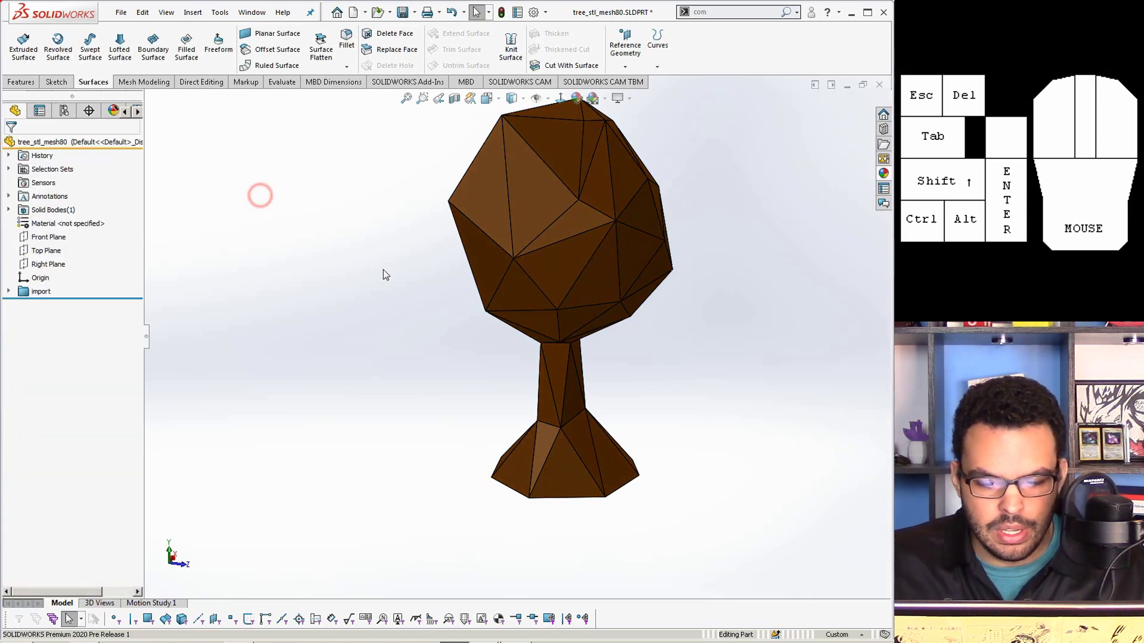
Step: Examine the tree's position relative to the Right Plane and the origin
scroll(377, 266, "up", 2)
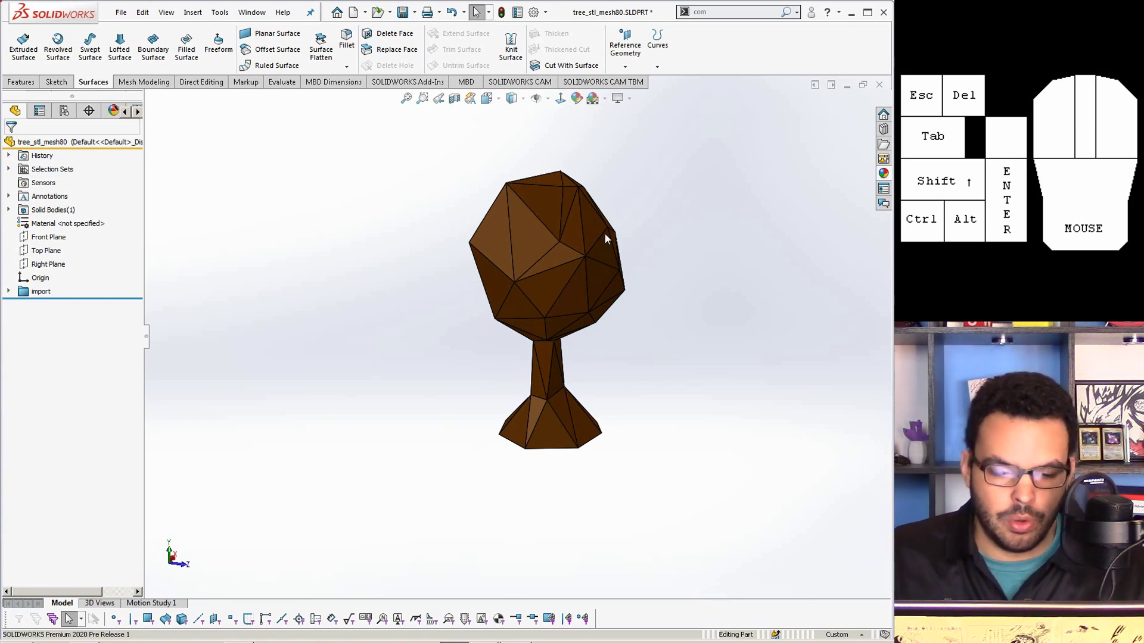
left_click(288, 242)
scroll(496, 315, "up", 2)
scroll(656, 319, "down", 2)
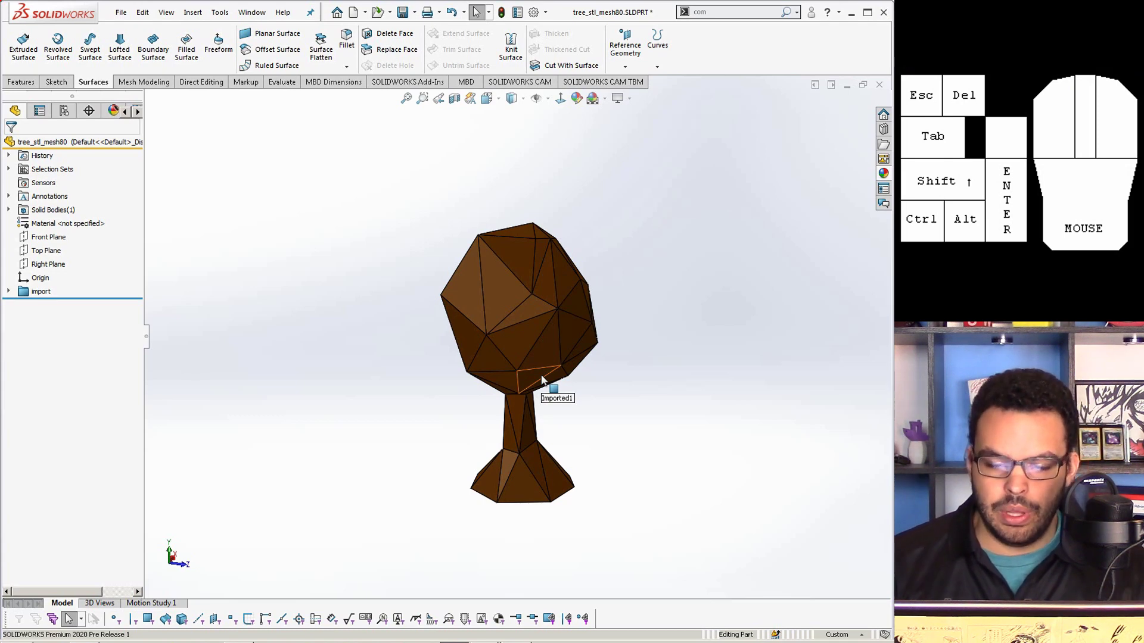
scroll(524, 325, "up", 1)
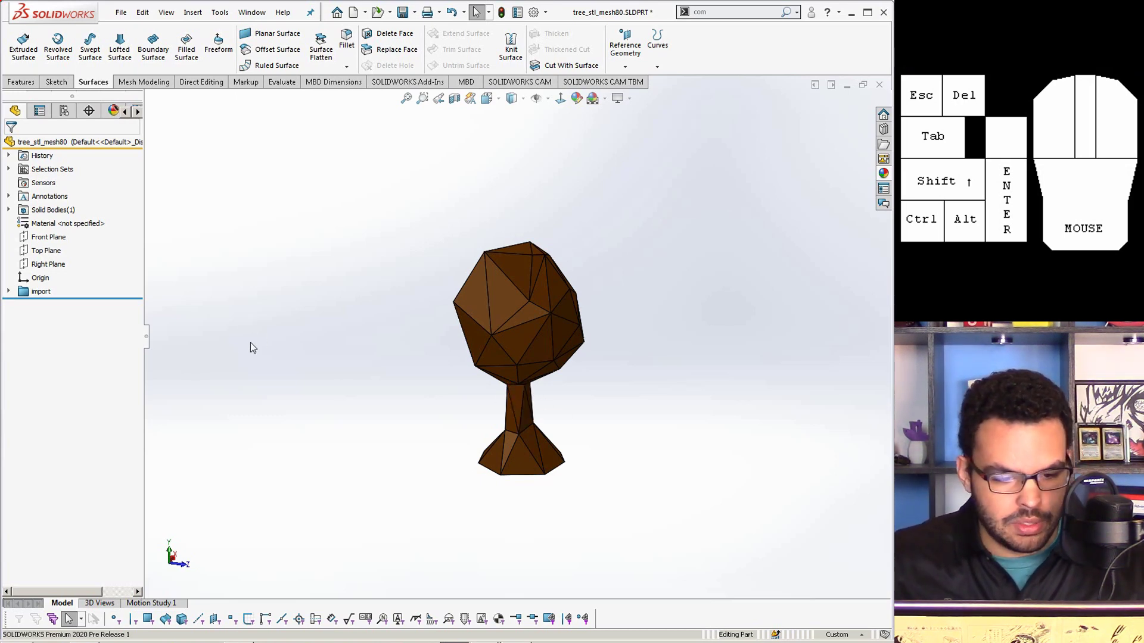
left_click(47, 266)
middle_click_drag(310, 304, 421, 412)
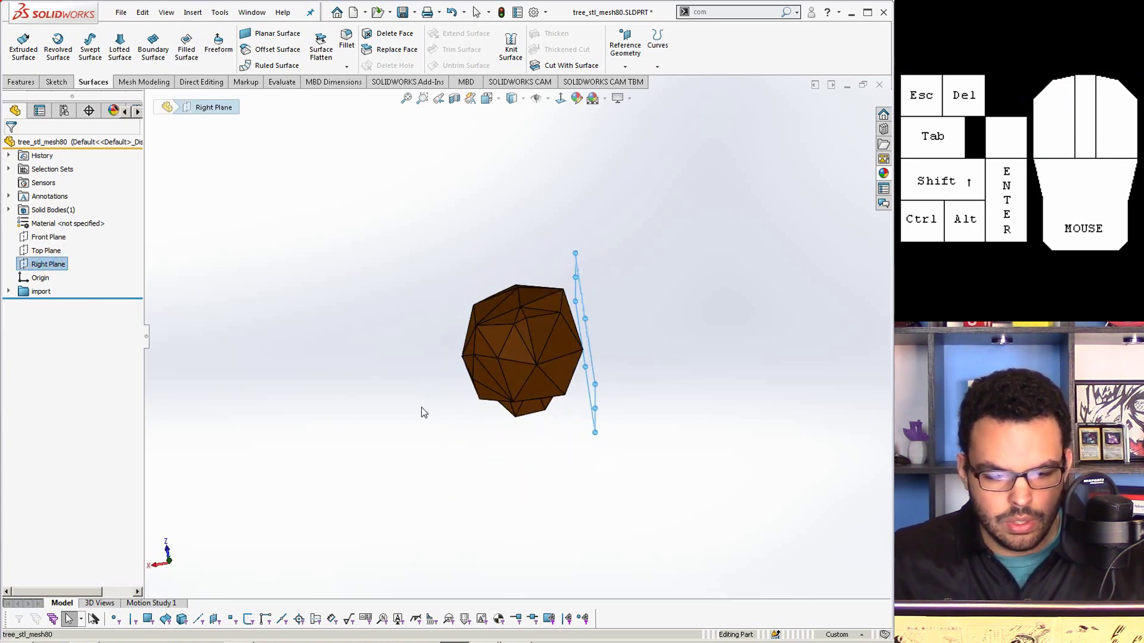
left_click(40, 278)
middle_click_drag(405, 322, 631, 437)
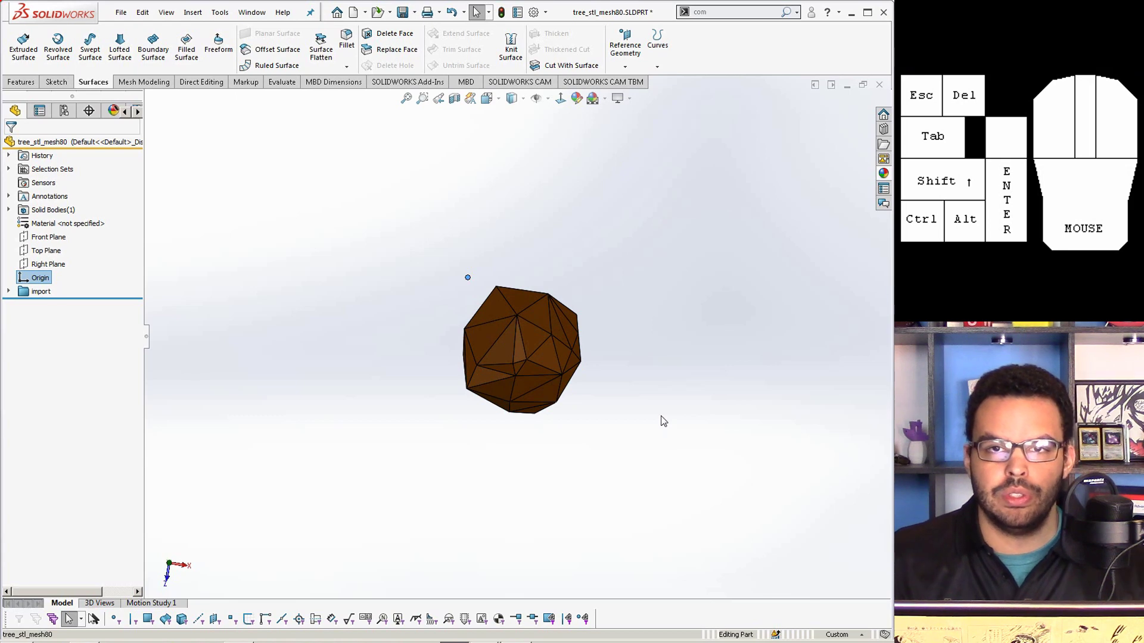
key("f")
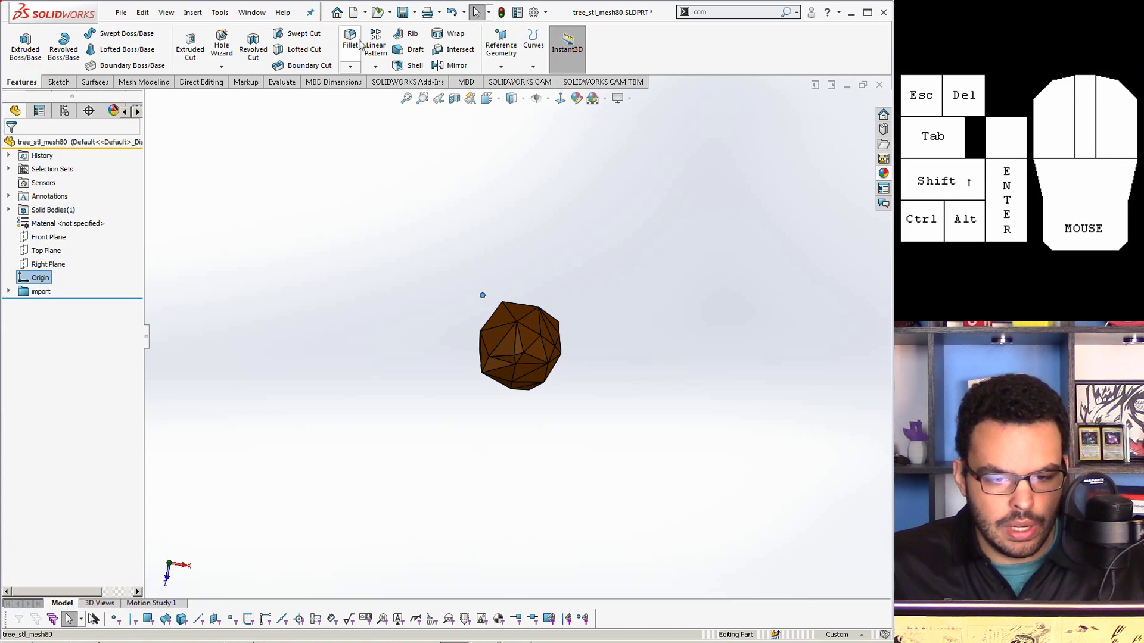
Step: Create a linear pattern of the tree body along the Right Plane's normal with 2 instances spaced 120 mm apart
left_click(375, 43)
left_click_drag(136, 382, 138, 426)
left_click(20, 447)
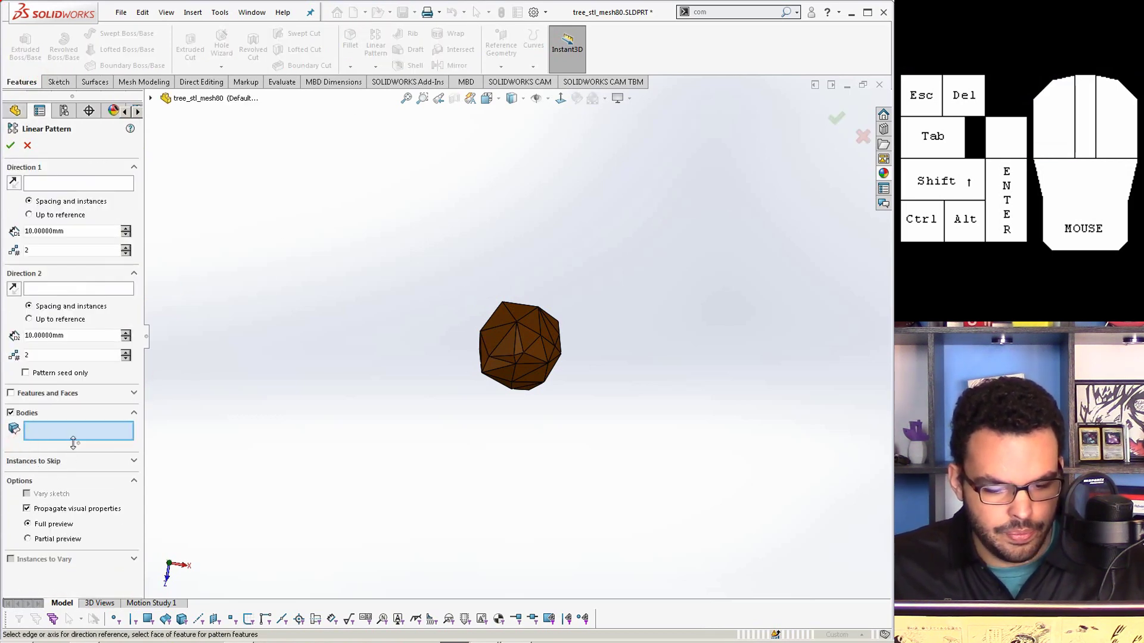
left_click(533, 341)
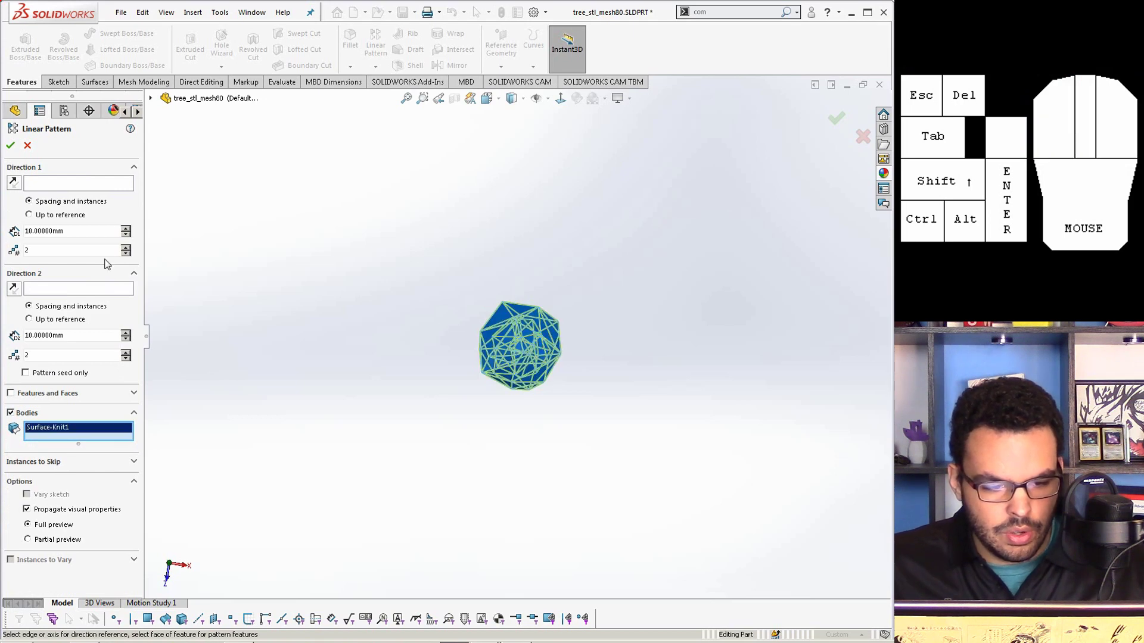
left_click(82, 182)
left_click(151, 99)
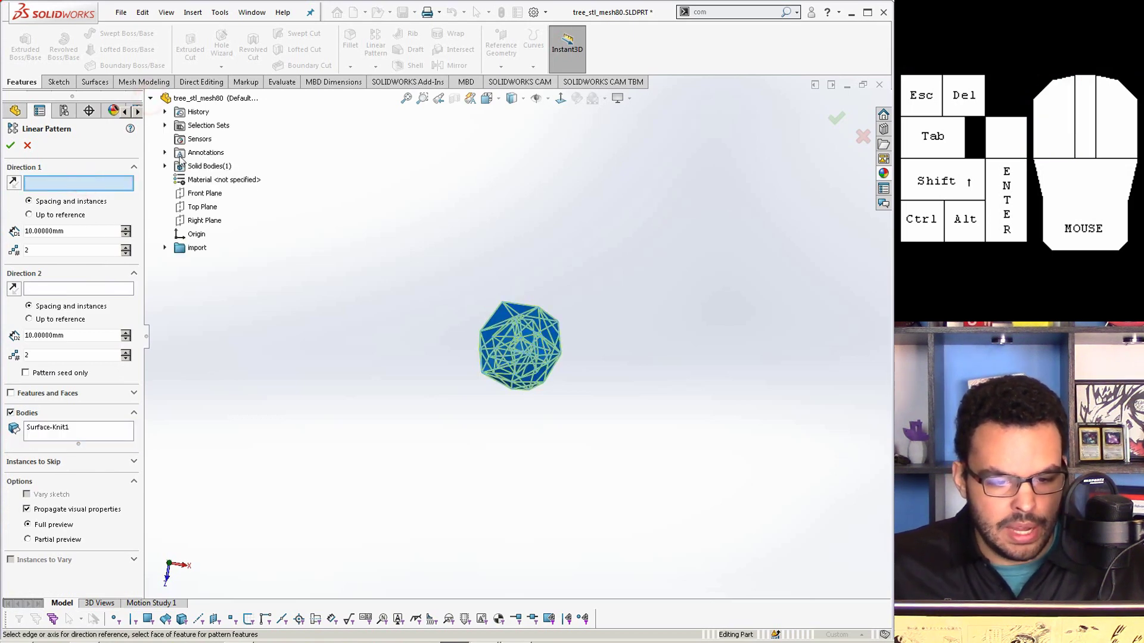
left_click(199, 220)
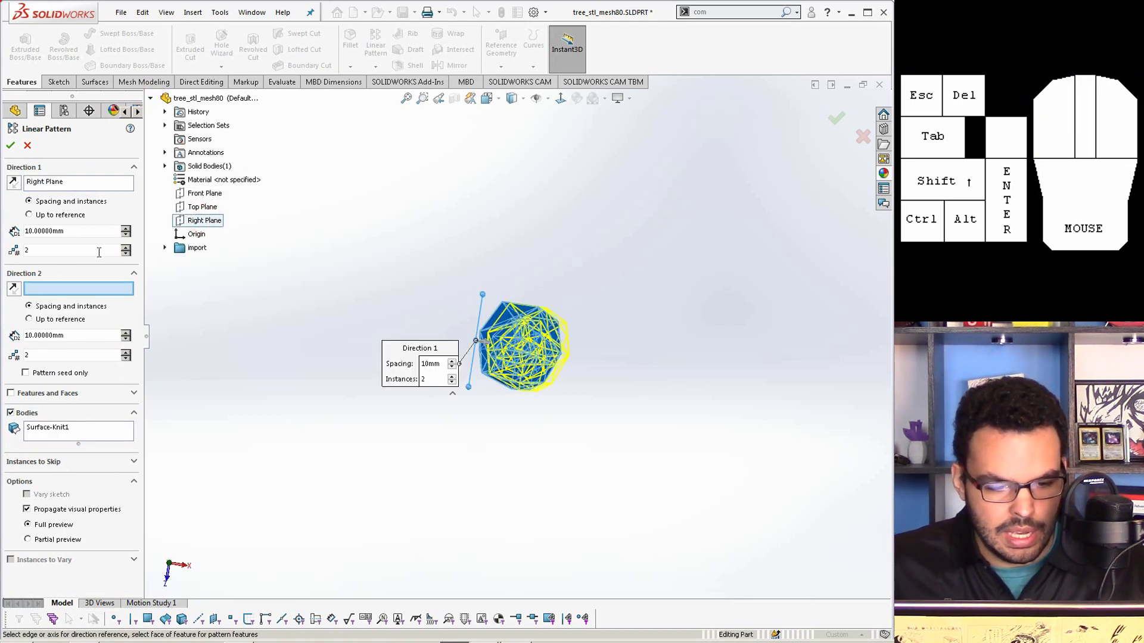
left_click_drag(126, 229, 126, 230)
left_click(126, 230)
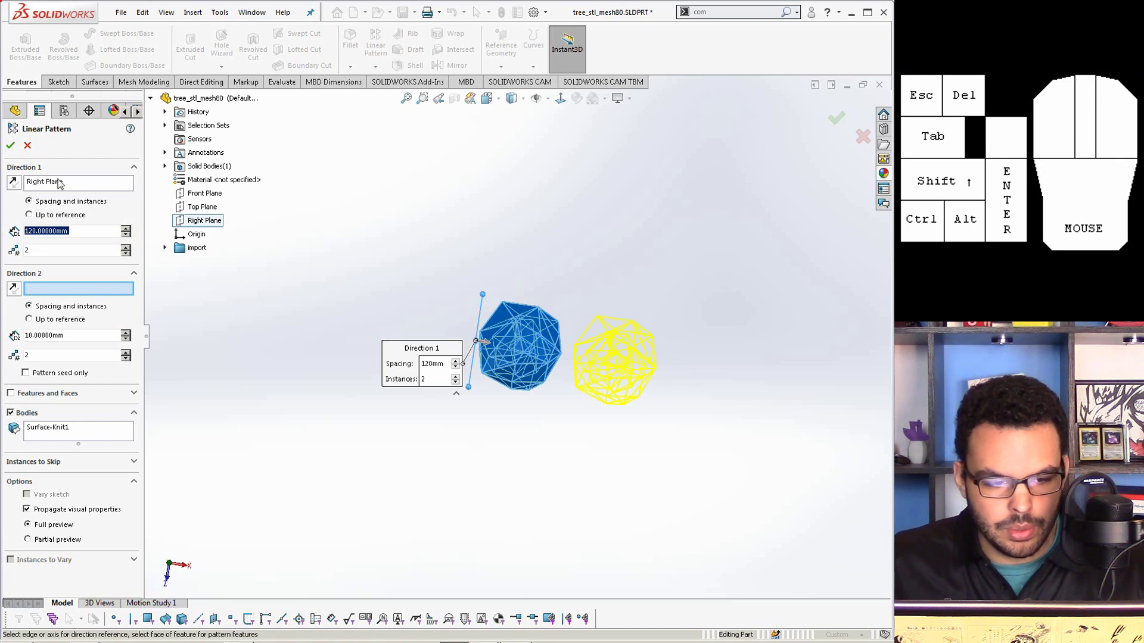
left_click(10, 146)
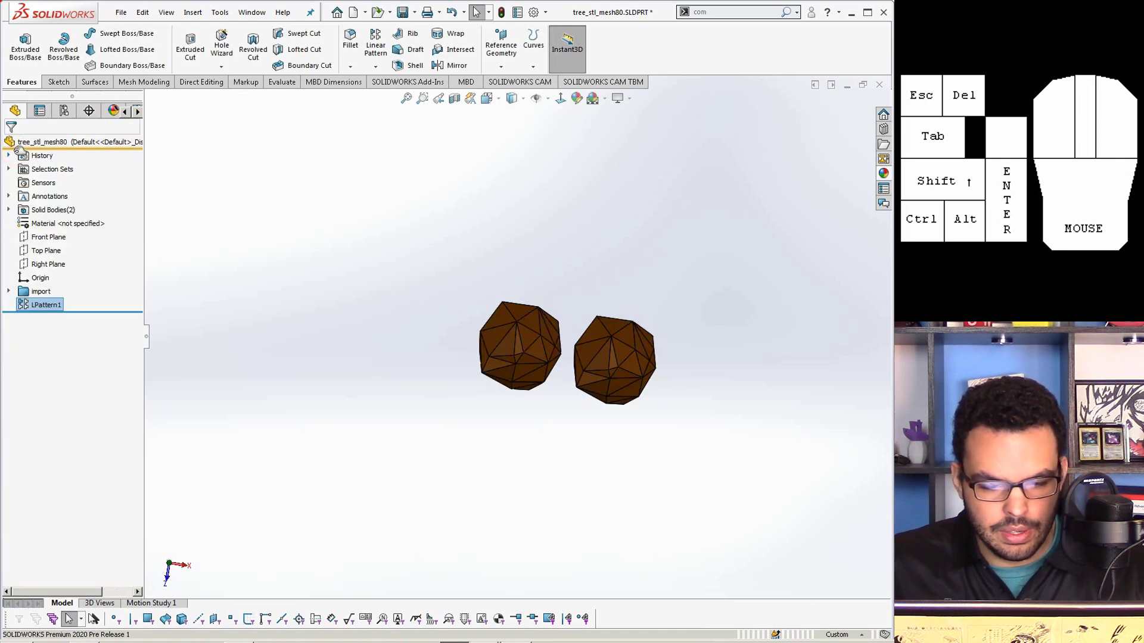
Step: Edit the linear pattern to add a second direction from the Front Plane with 2 instances spaced 120 mm apart
right_click(41, 305)
left_click(48, 264)
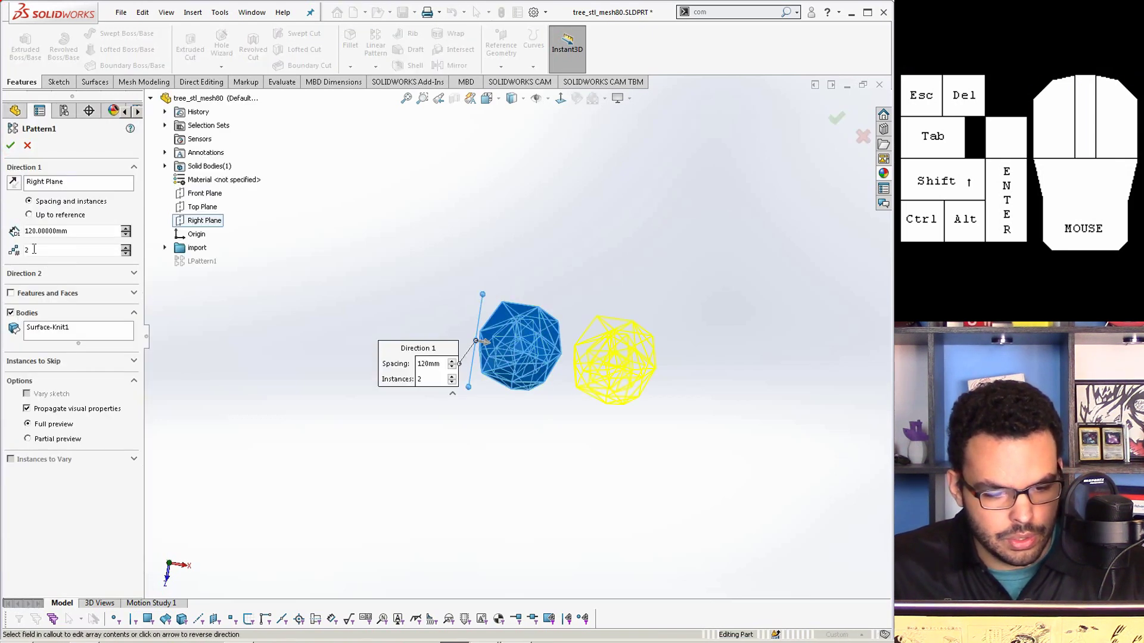
left_click(23, 273)
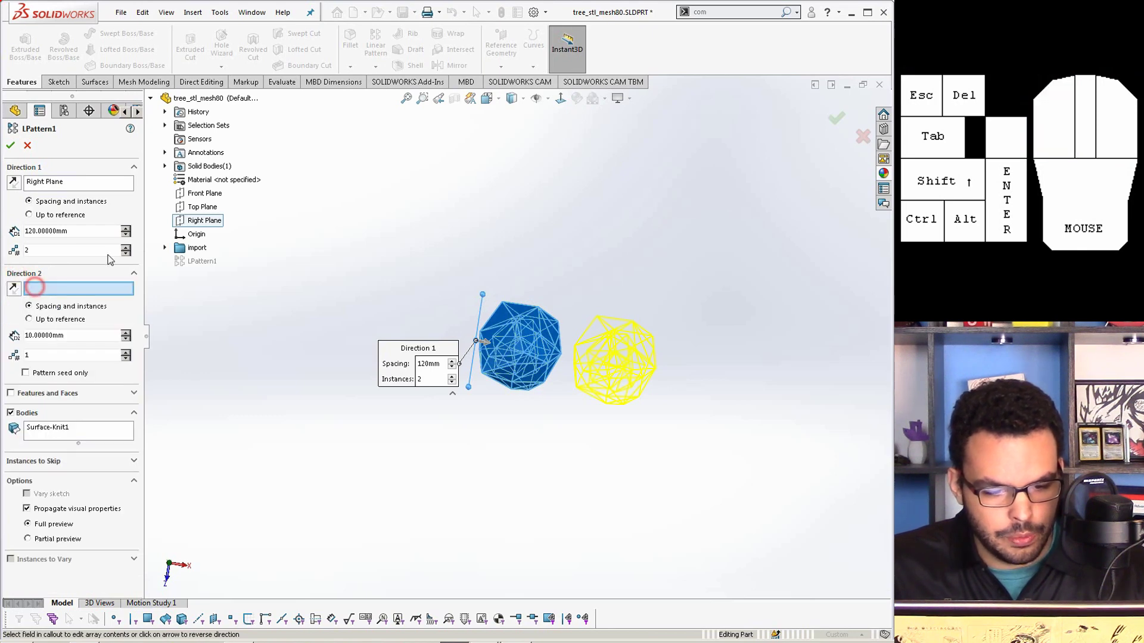
left_click(203, 194)
left_click(126, 352)
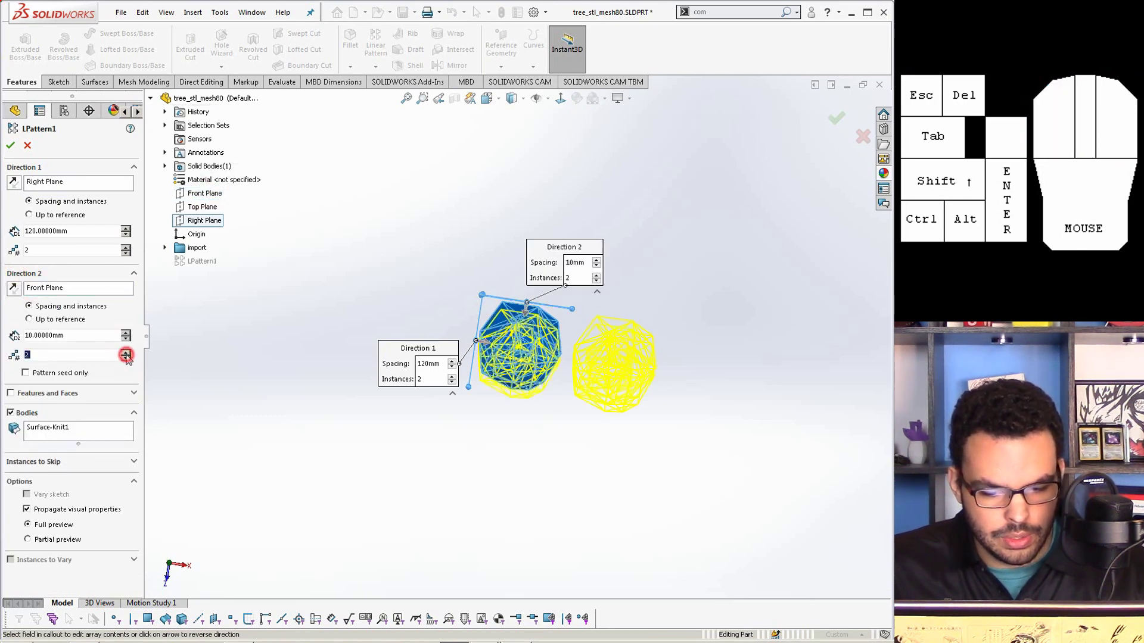
left_click(125, 333)
left_click(125, 333)
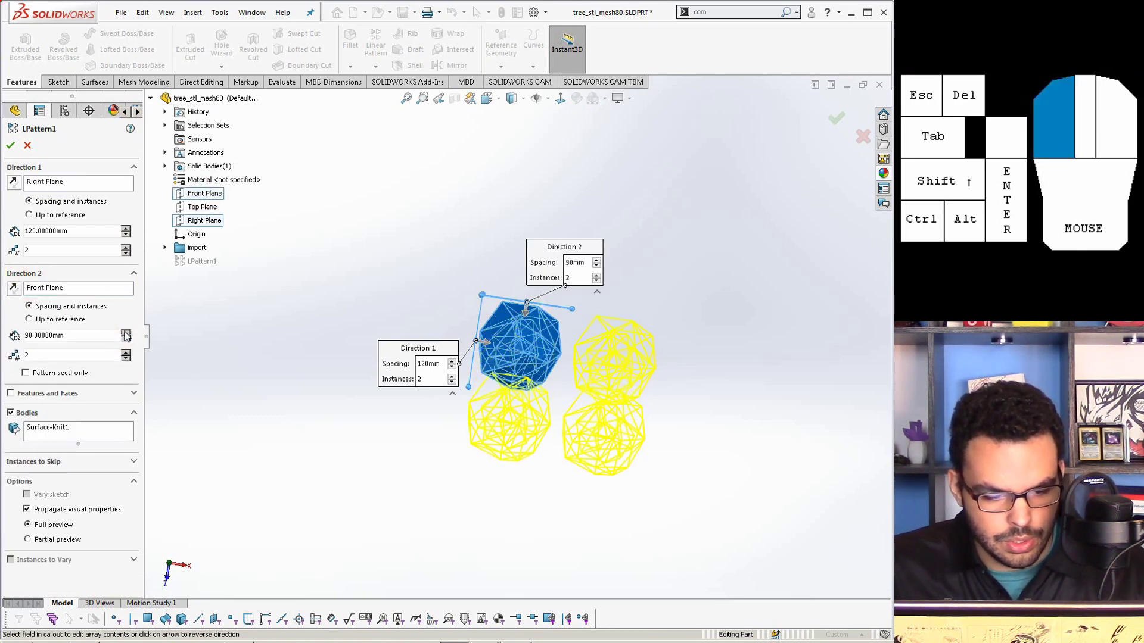
left_click(126, 338)
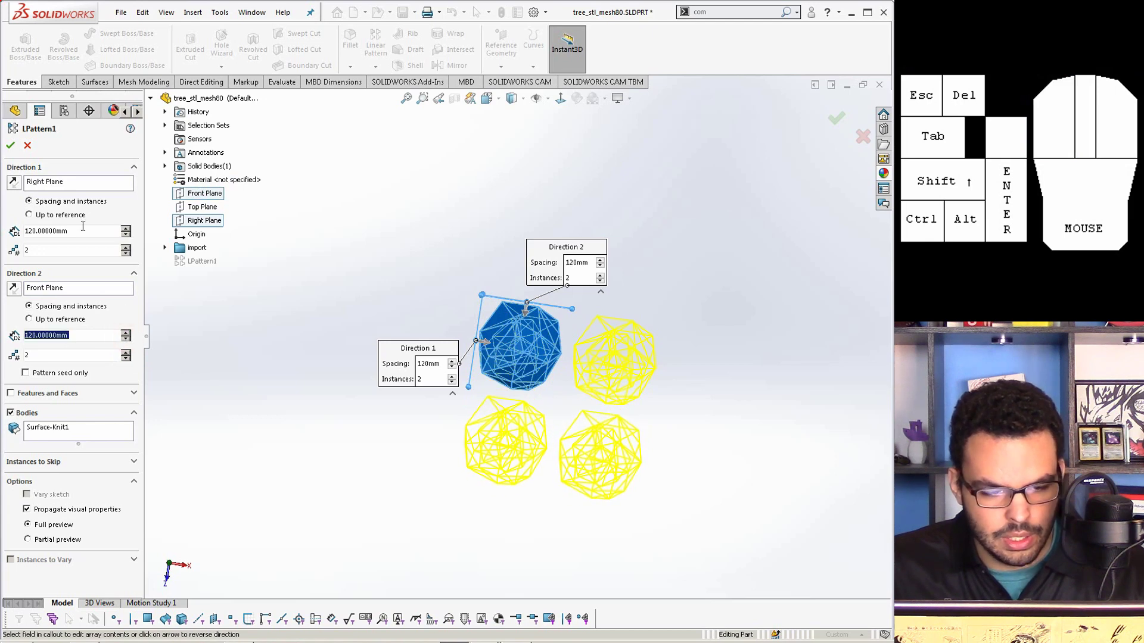
left_click(11, 145)
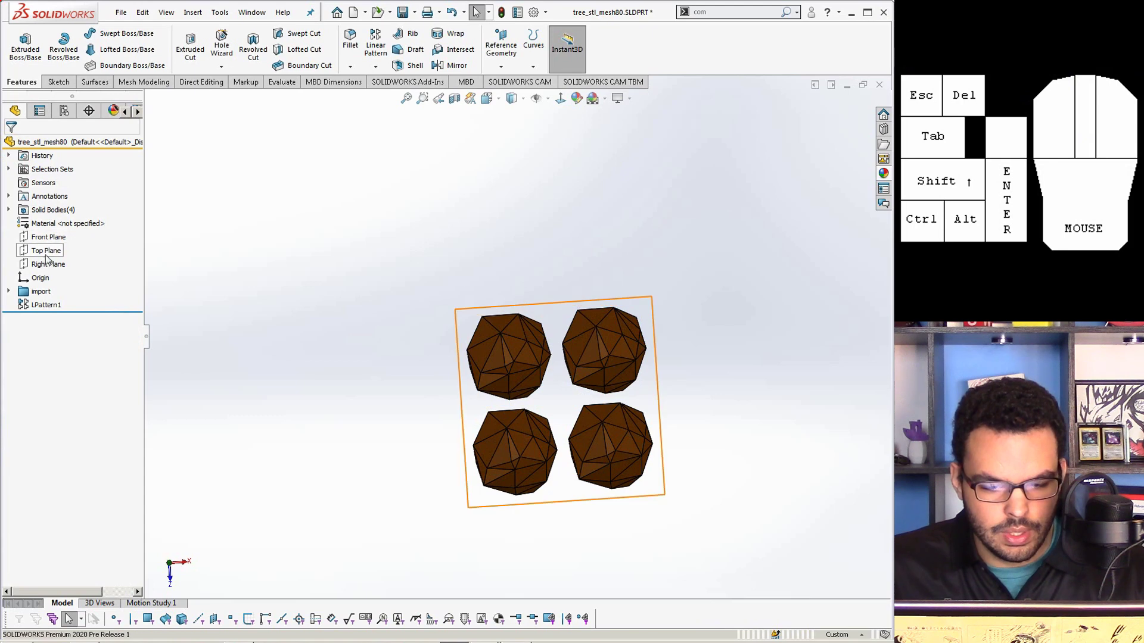
mouse_move(358, 387)
middle_mouse_down()
mouse_move(362, 270)
mouse_move(360, 390)
middle_mouse_up()
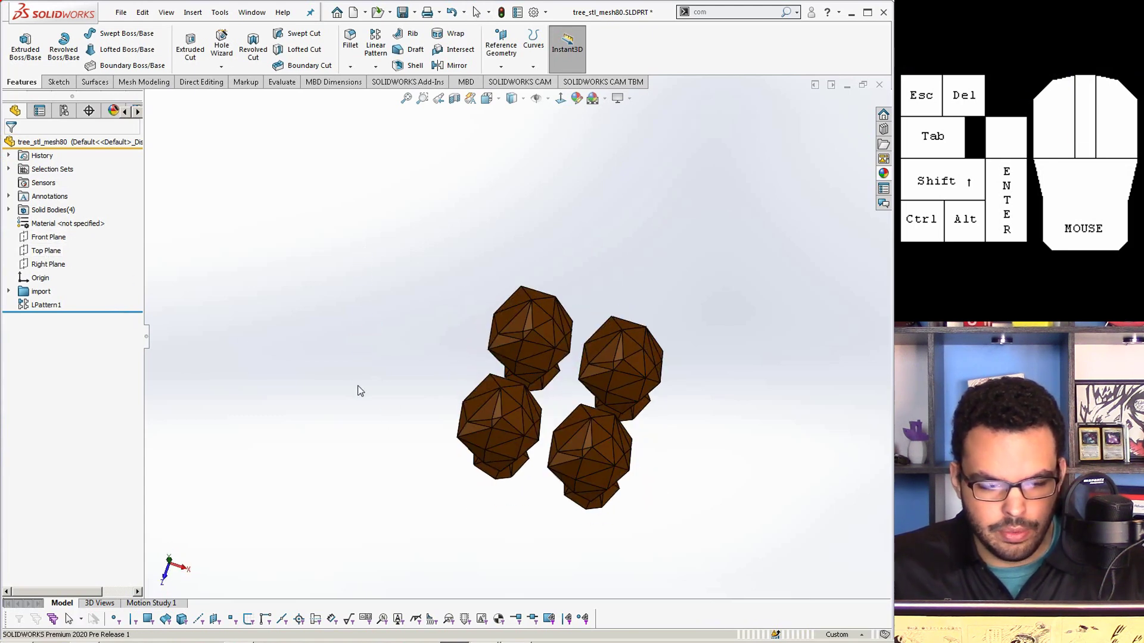
Step: Sketch a corner rectangle about 235 by 236 mm on the Top Plane, starting at the origin and enclosing the four trees
left_click(49, 253)
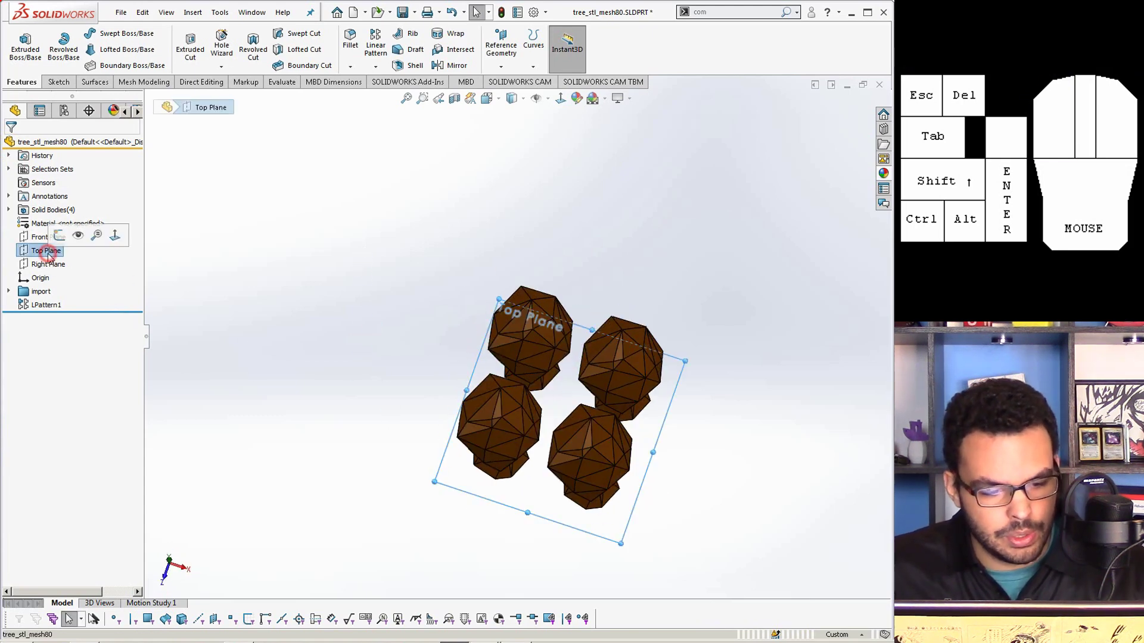
left_click(59, 235)
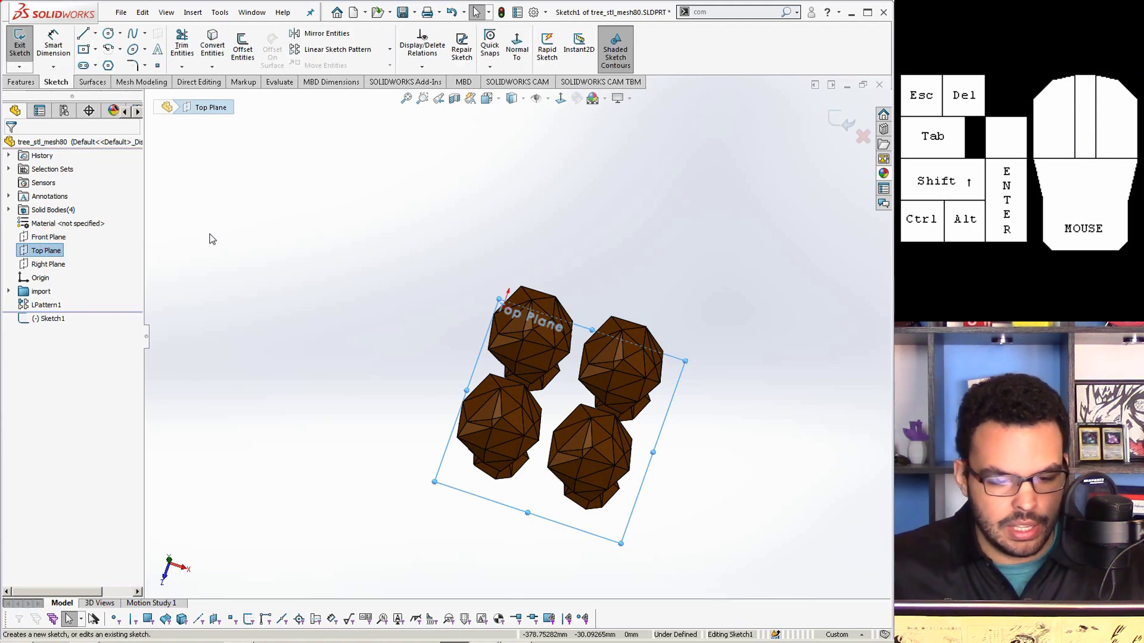
left_click(85, 50)
left_click(95, 50)
left_click(122, 66)
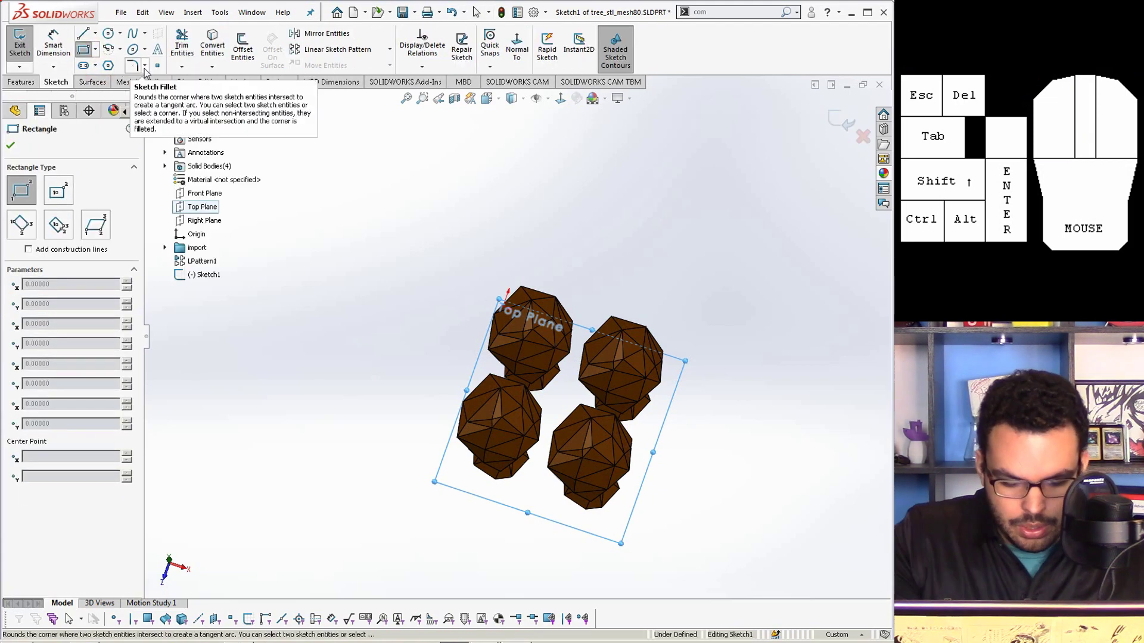
key("ctrl+8")
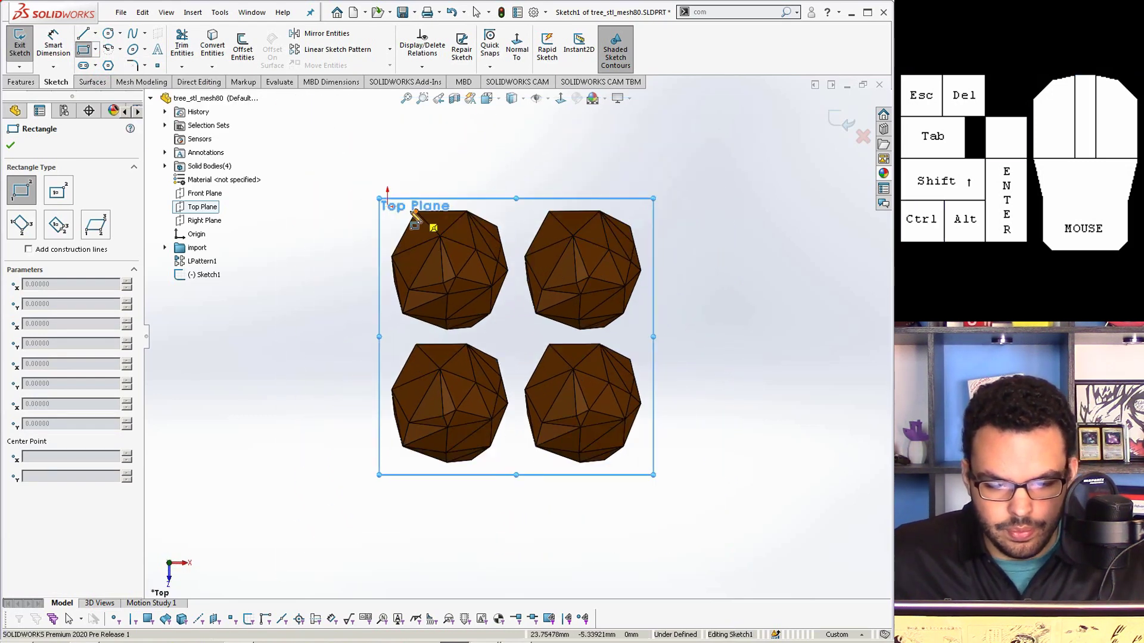
left_click_drag(389, 206, 650, 472)
Step: Dimension the rectangle's front edge to 235 mm
right_click_drag(628, 518, 621, 473)
left_click(620, 469)
left_click(624, 498)
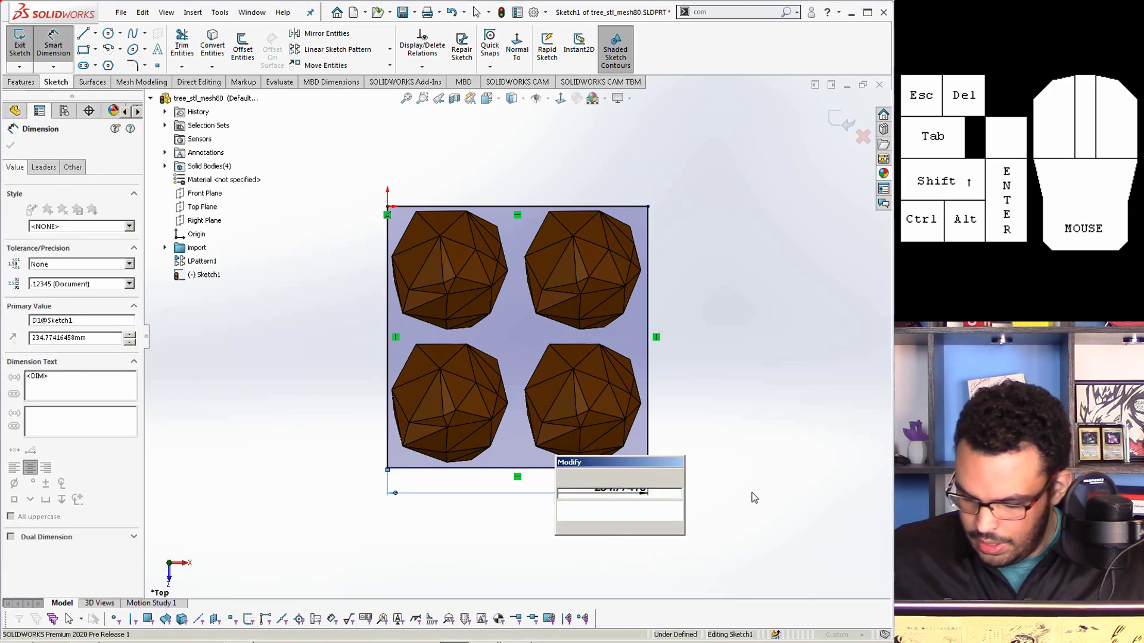
type("235")
key("Return")
Step: Dimension the rectangle's side edge along Z and set it to 235 mm, making the outline square
left_click(648, 455)
left_click(724, 446)
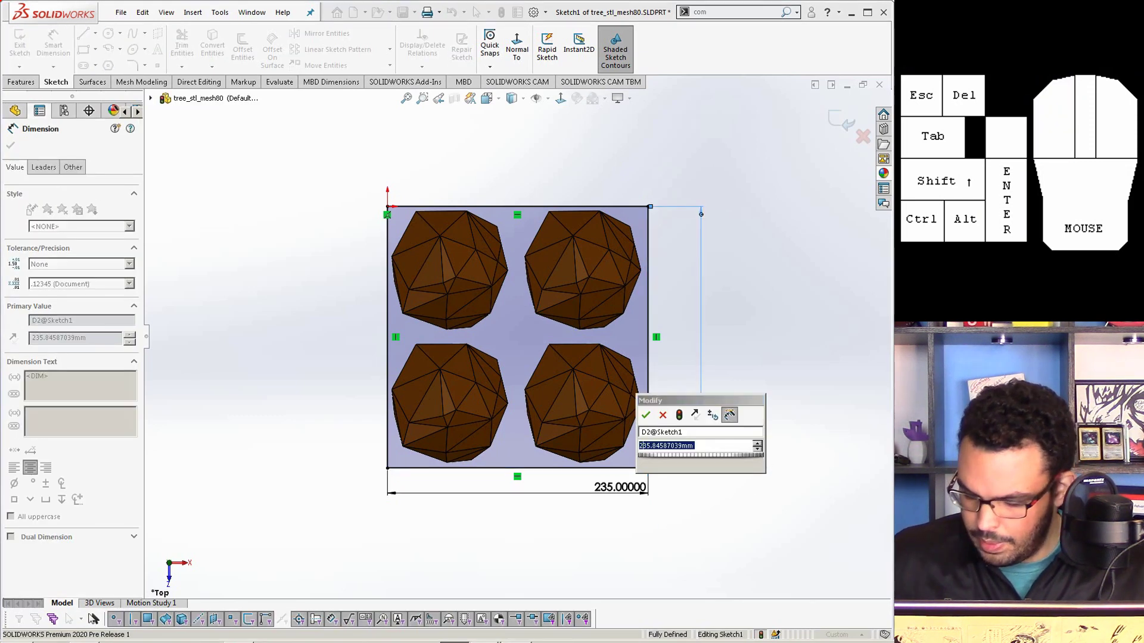
type("230")
key("Return")
double_click(695, 428)
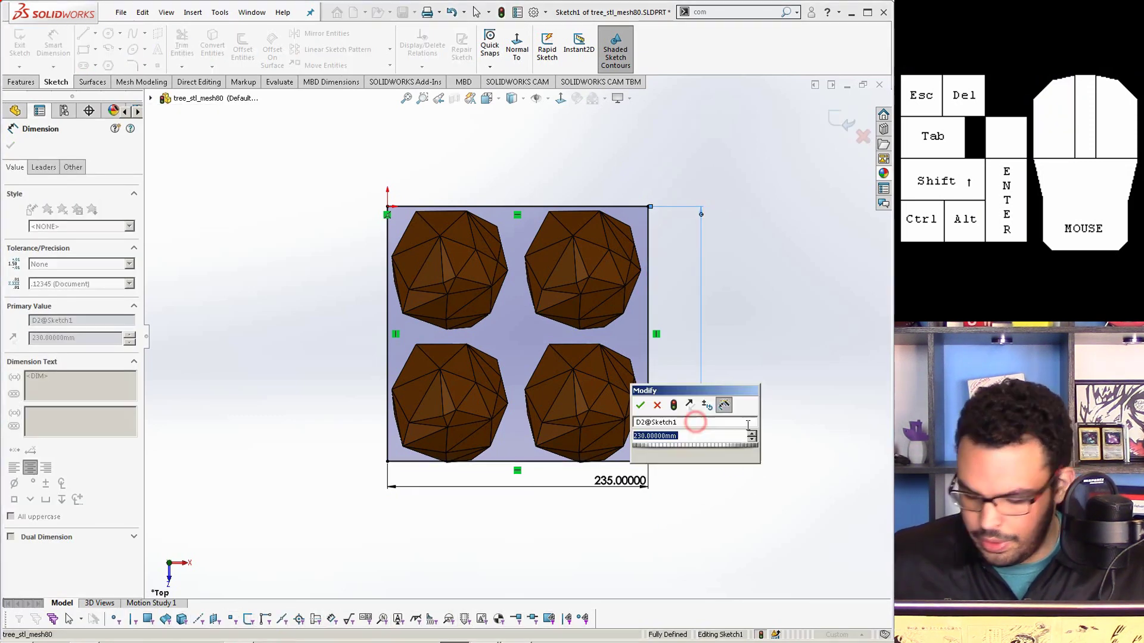
type("23")
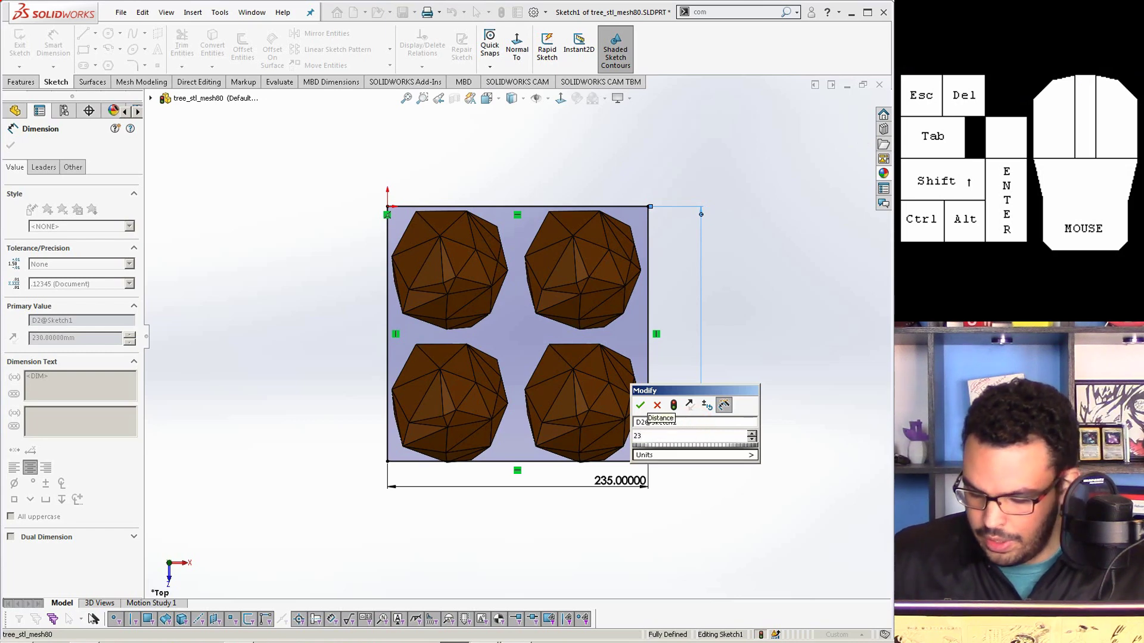
type("5")
key("Return")
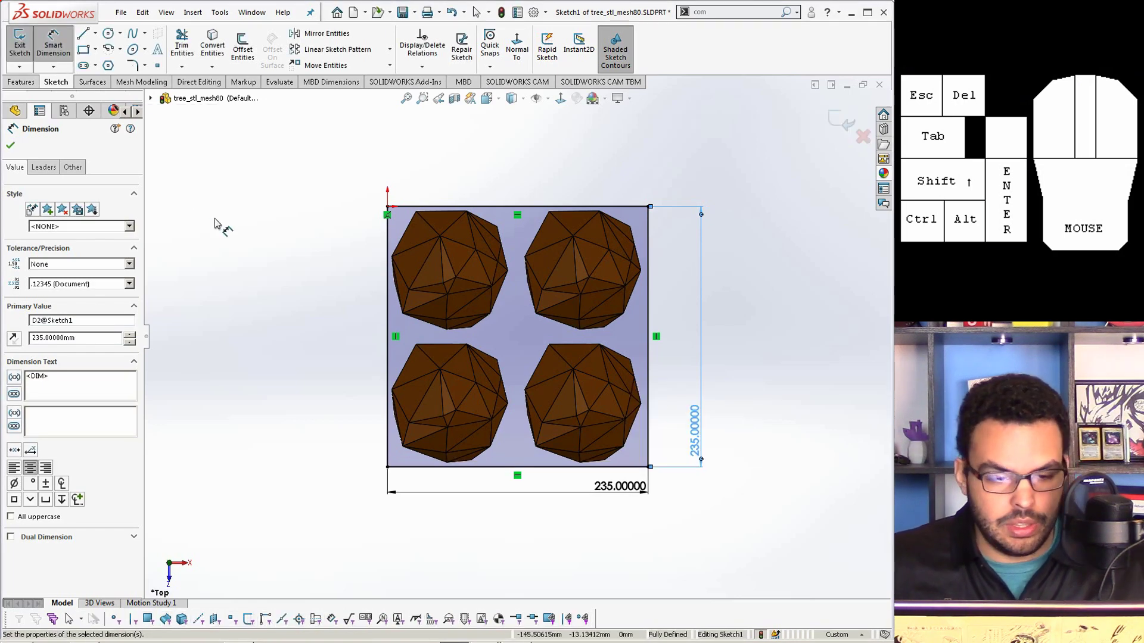
Step: Extrude the square 10 mm blind, reversed to run below the trees, with the result merged
left_click(10, 146)
left_click(21, 83)
left_click(25, 45)
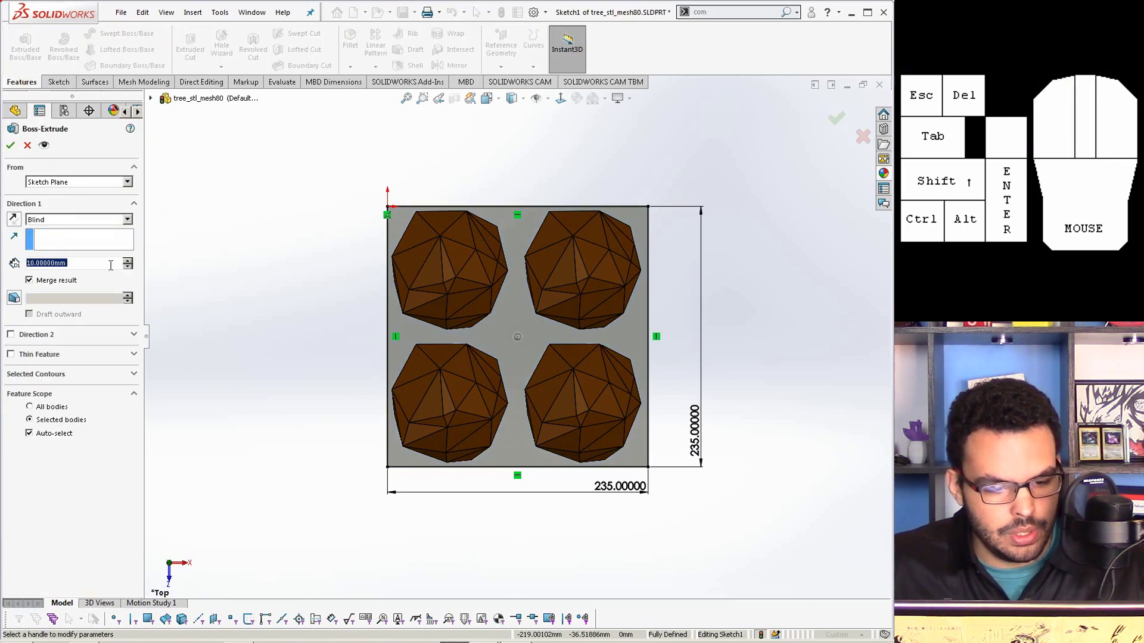
middle_click_drag(370, 319, 360, 173)
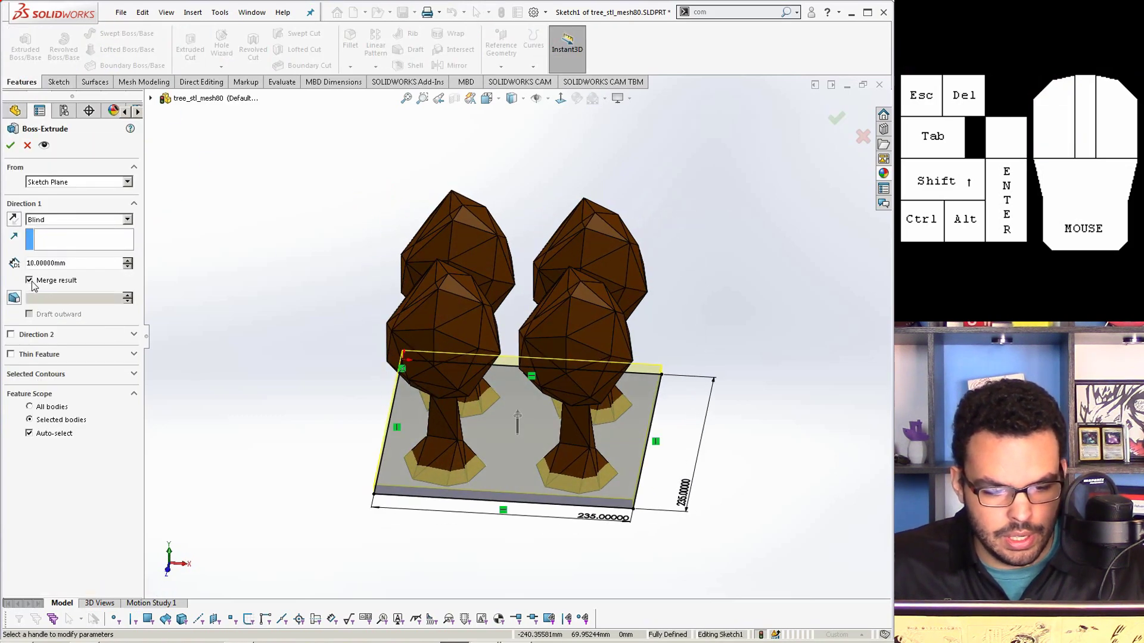
left_click(14, 219)
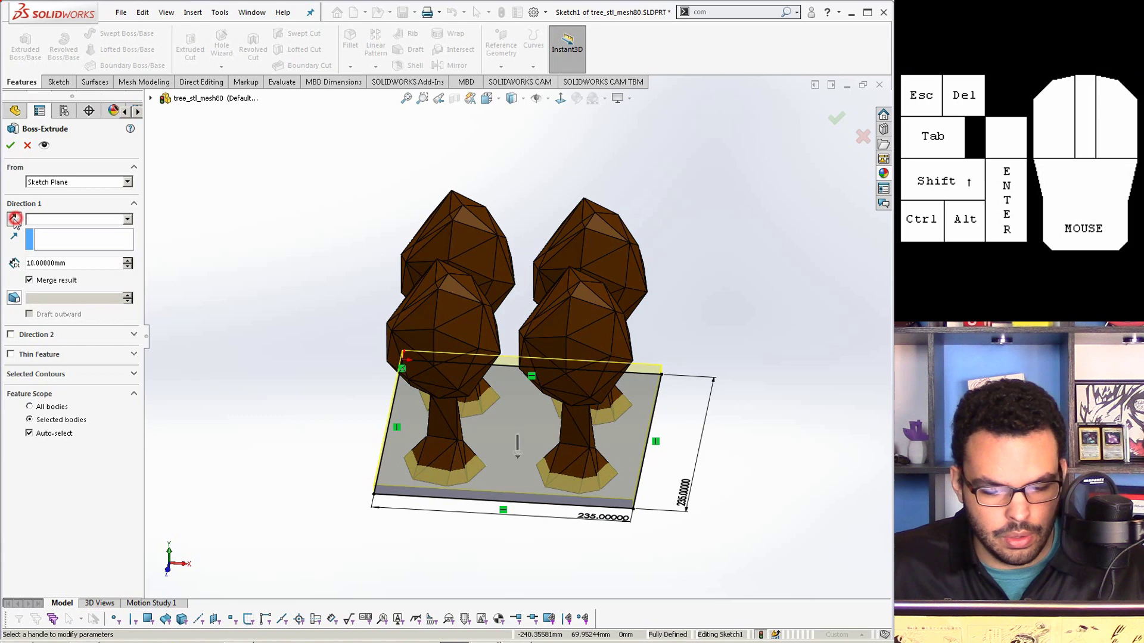
left_click(10, 146)
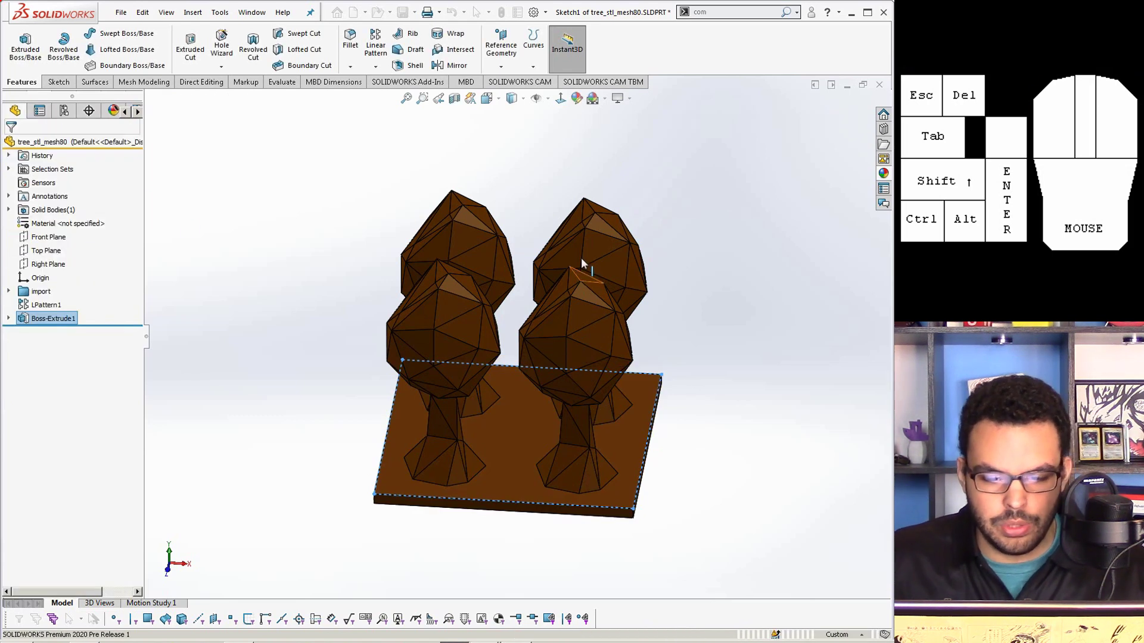
Step: Save the part containing the four trees on their base plate
left_click(261, 244)
key("ctrl+s")
scroll(725, 435, "down", 3)
scroll(725, 435, "up", 1)
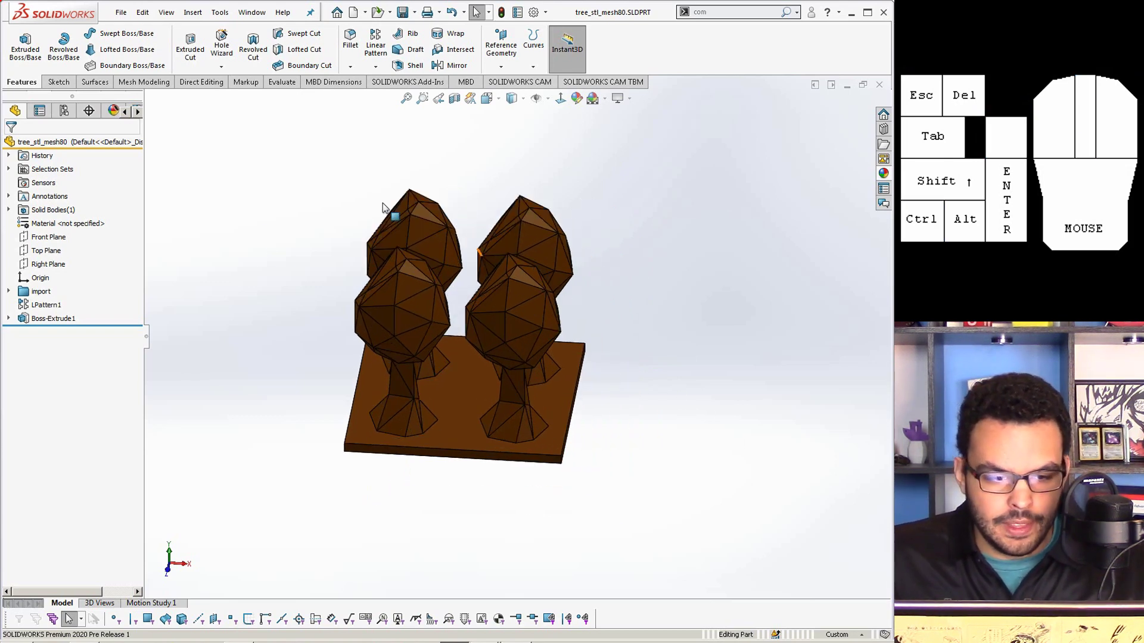
Step: Copy the four-tree body once along X, translating from the plate's front corner at its negative-X end to the one at its positive-X end
left_click(201, 82)
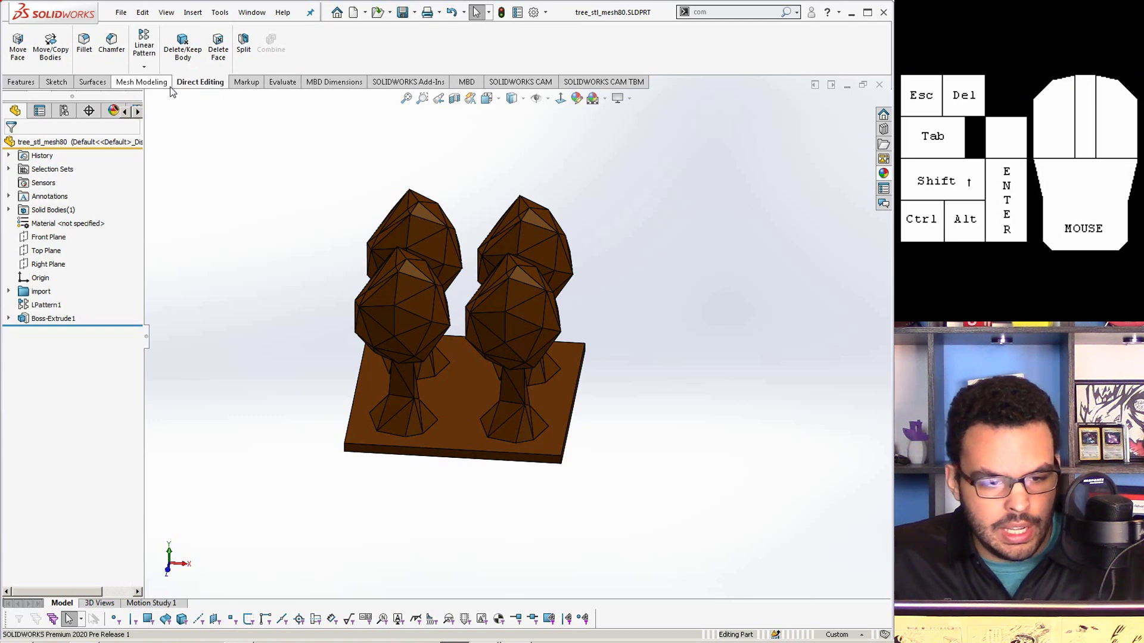
left_click(52, 60)
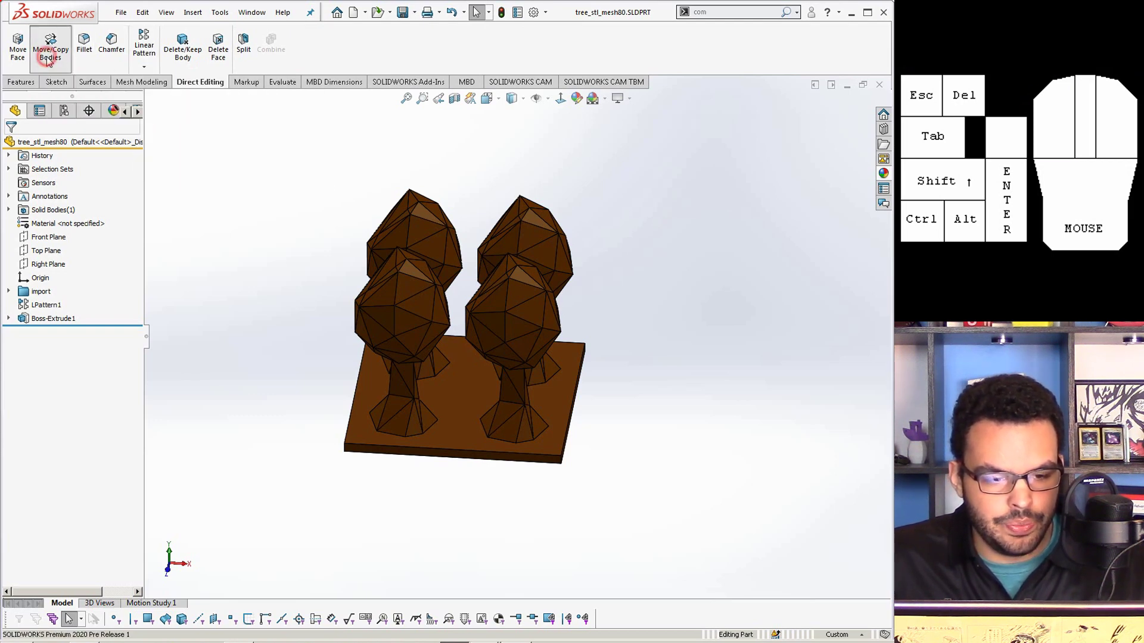
left_click(455, 379)
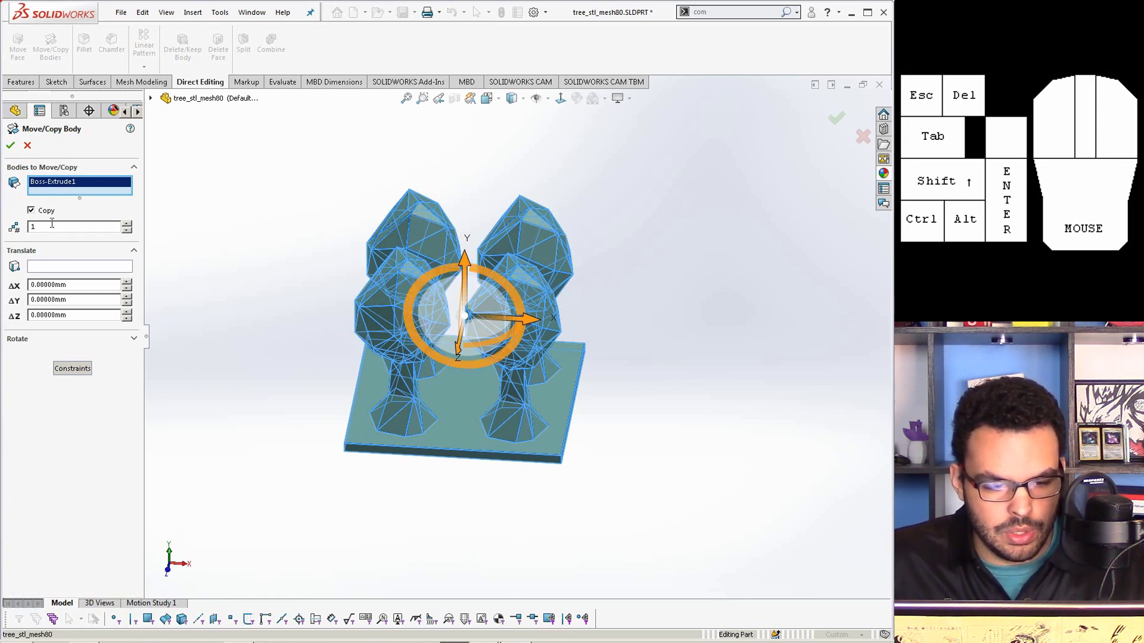
left_click(72, 266)
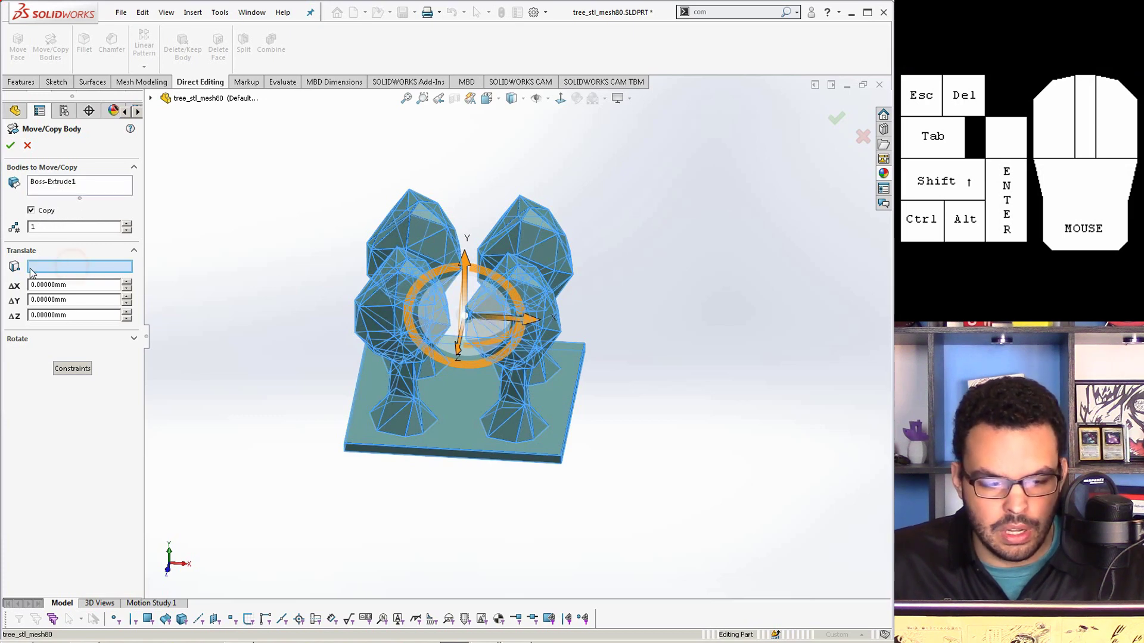
left_click(345, 445)
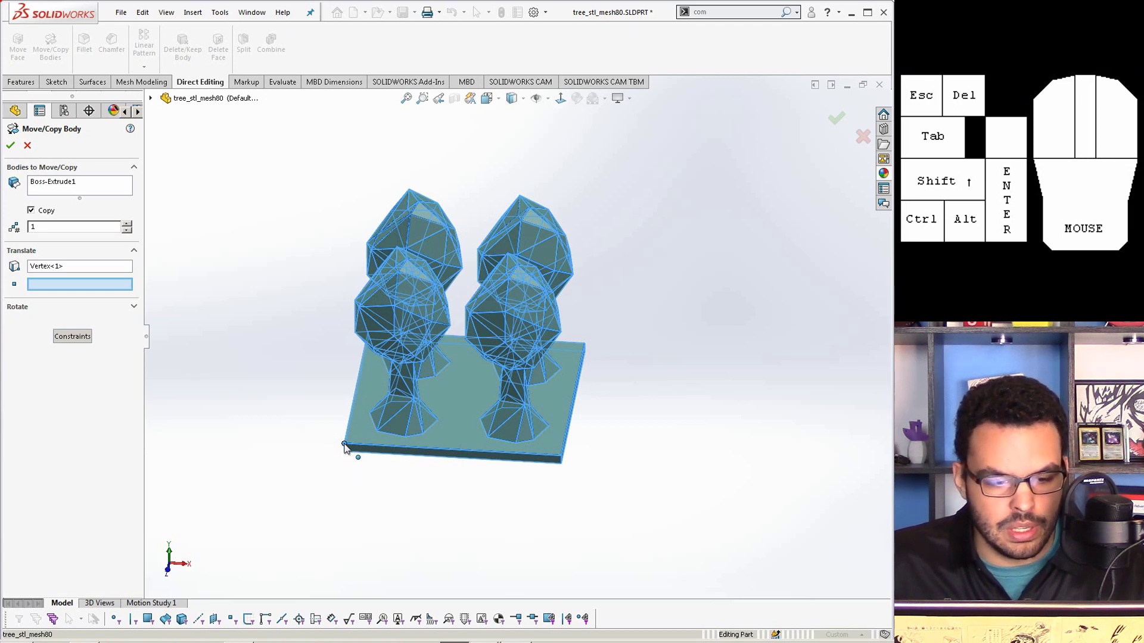
left_click(561, 459)
right_click(560, 456)
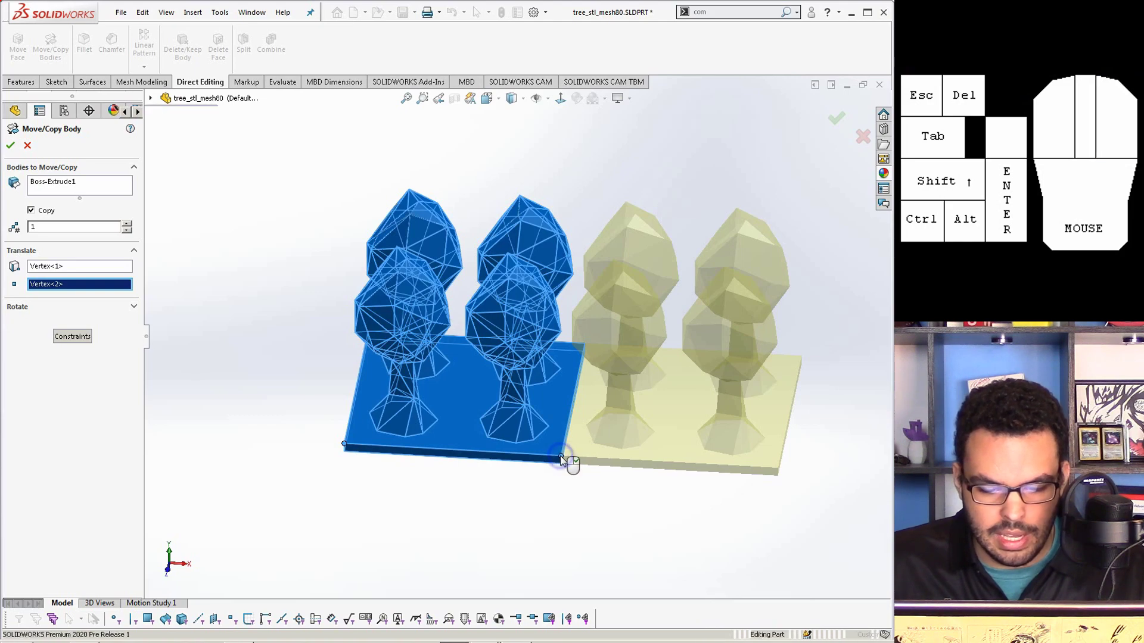
Step: Combine the four-tree body and its copy into one body with the Add operation
middle_click_drag(590, 450, 531, 352)
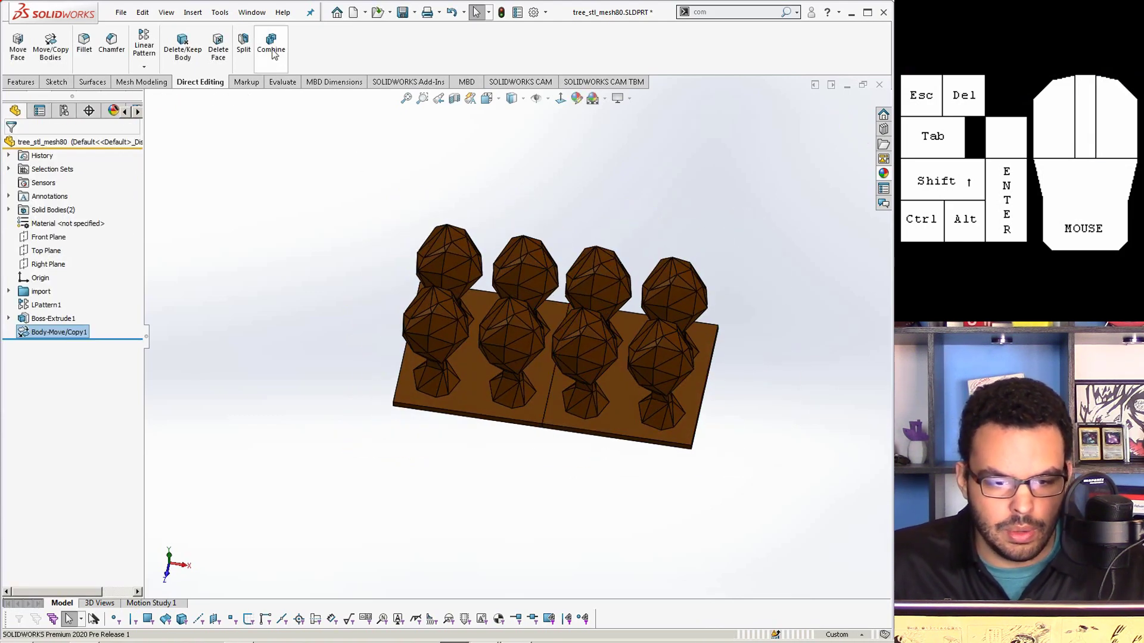
key("Return")
left_click(535, 363)
left_click(600, 393)
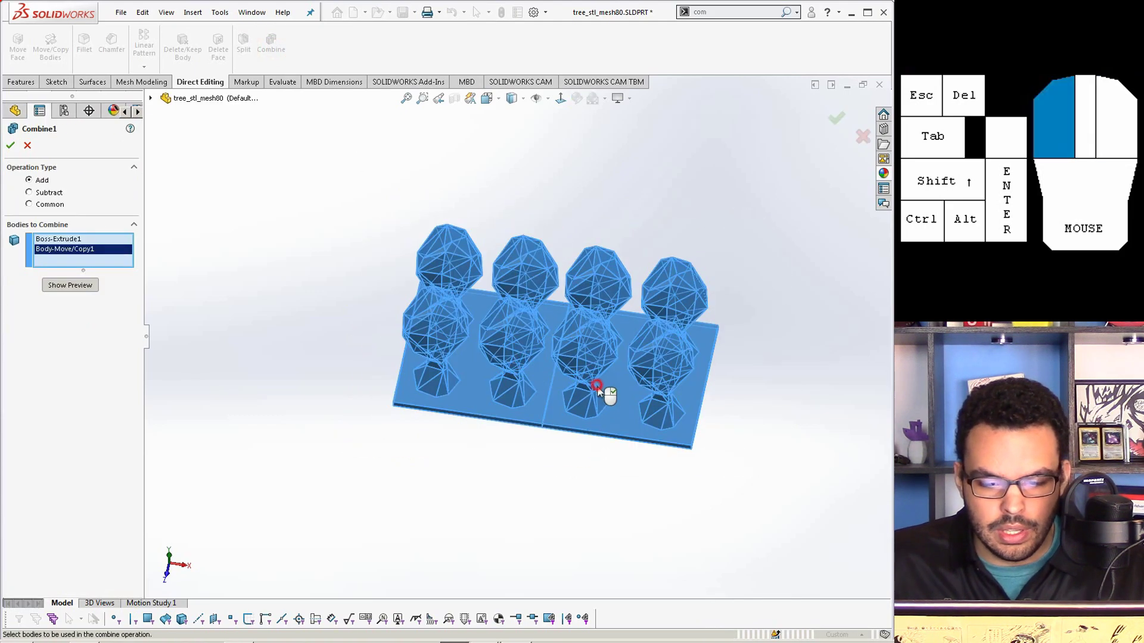
right_click(566, 378)
Step: Copy the eight-tree body once along Z, translating from the plate's back corner to the front corner at the positive-X end
middle_click_drag(610, 469, 663, 390)
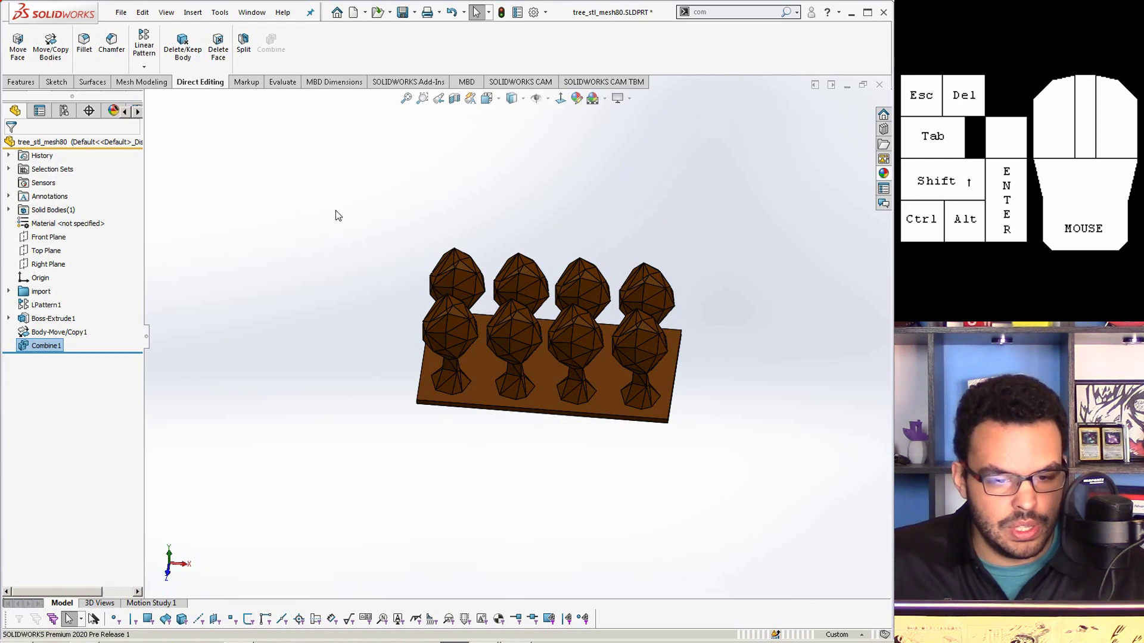
left_click(50, 46)
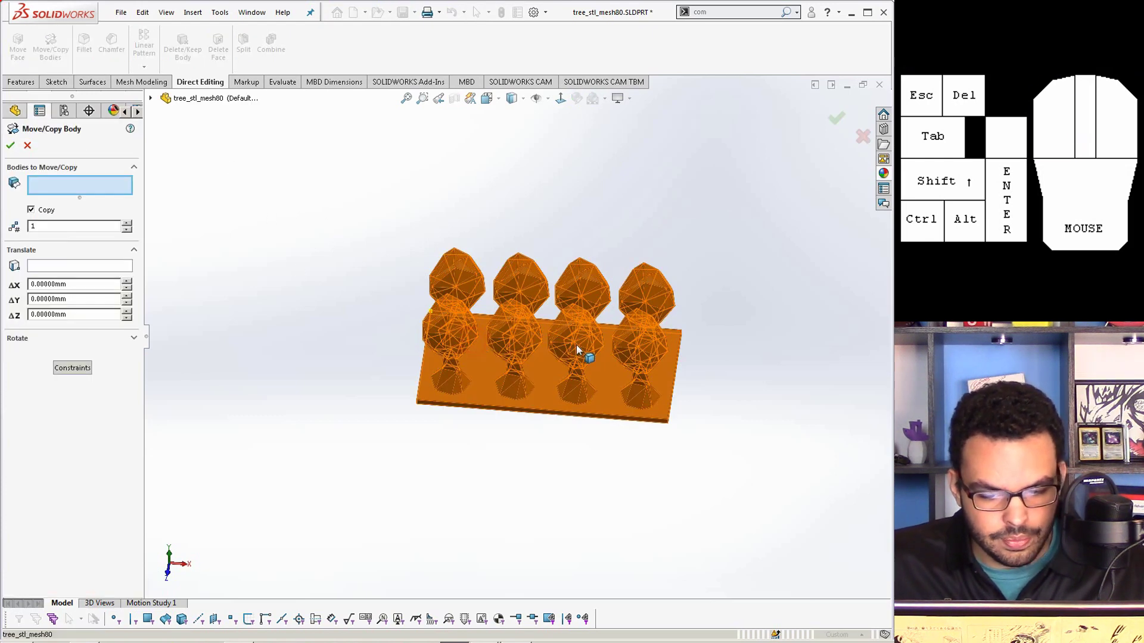
left_click(577, 349)
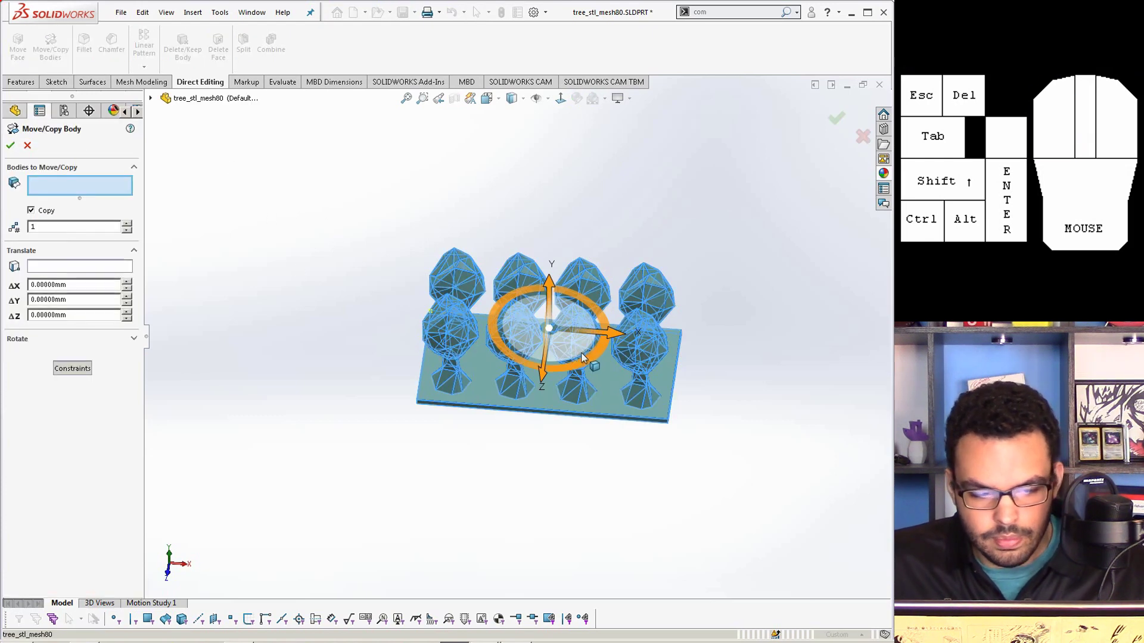
left_click(104, 267)
scroll(577, 346, "down", 3)
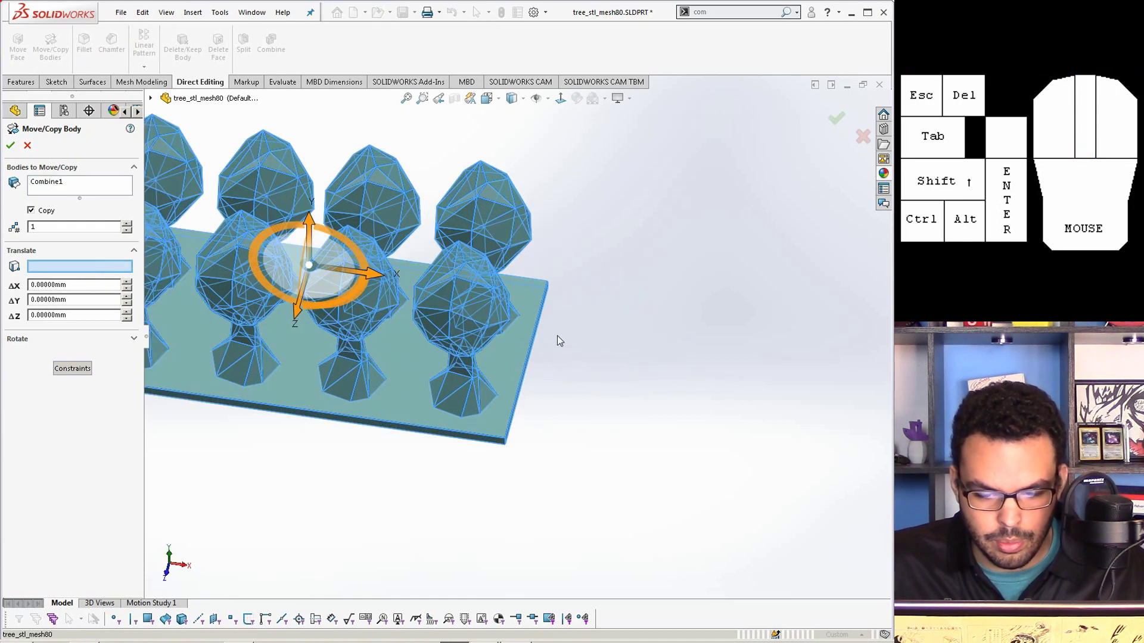
left_click(547, 281)
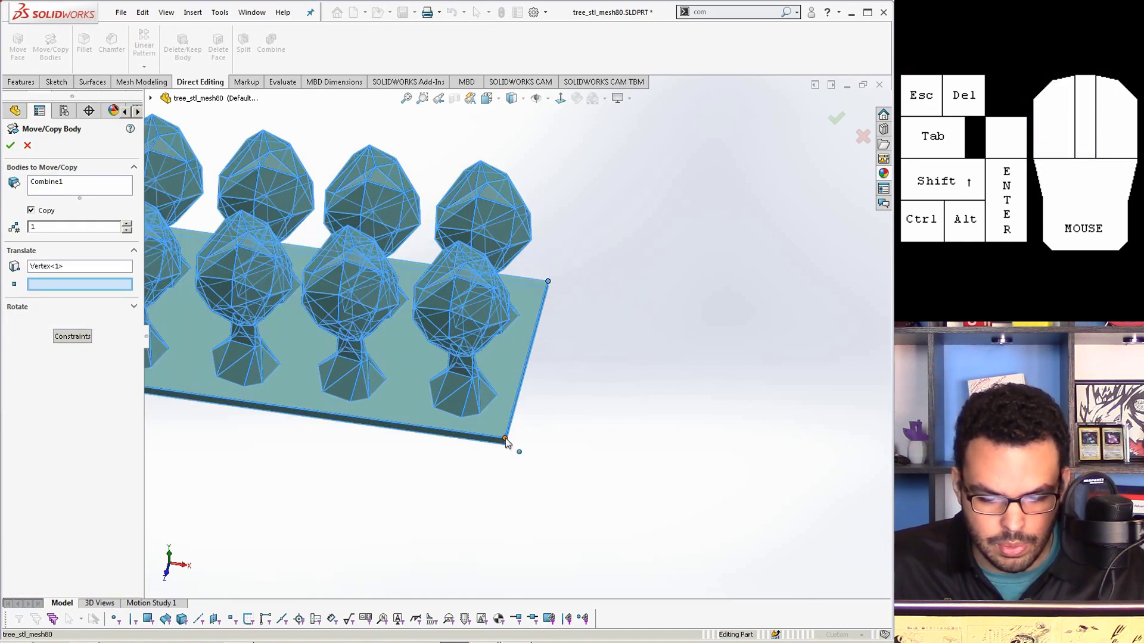
left_click(506, 440)
right_click(506, 440)
Step: Combine the eight-tree body and its copy into a single 16-tree body with the Add operation
left_click(271, 42)
left_click(357, 294)
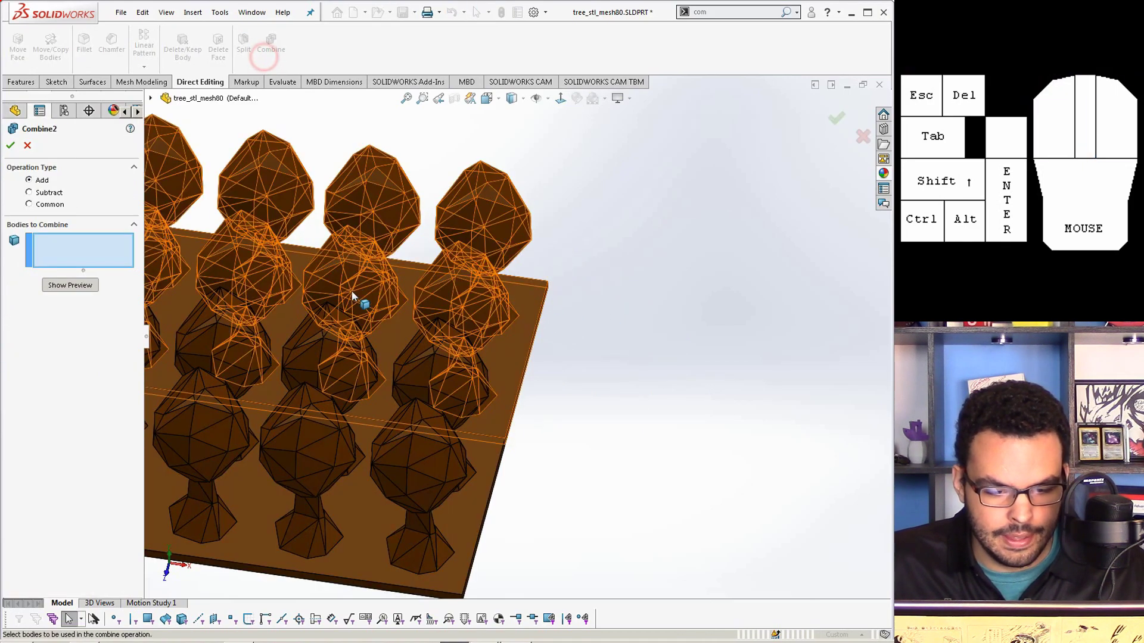
left_click(327, 446)
right_click(326, 444)
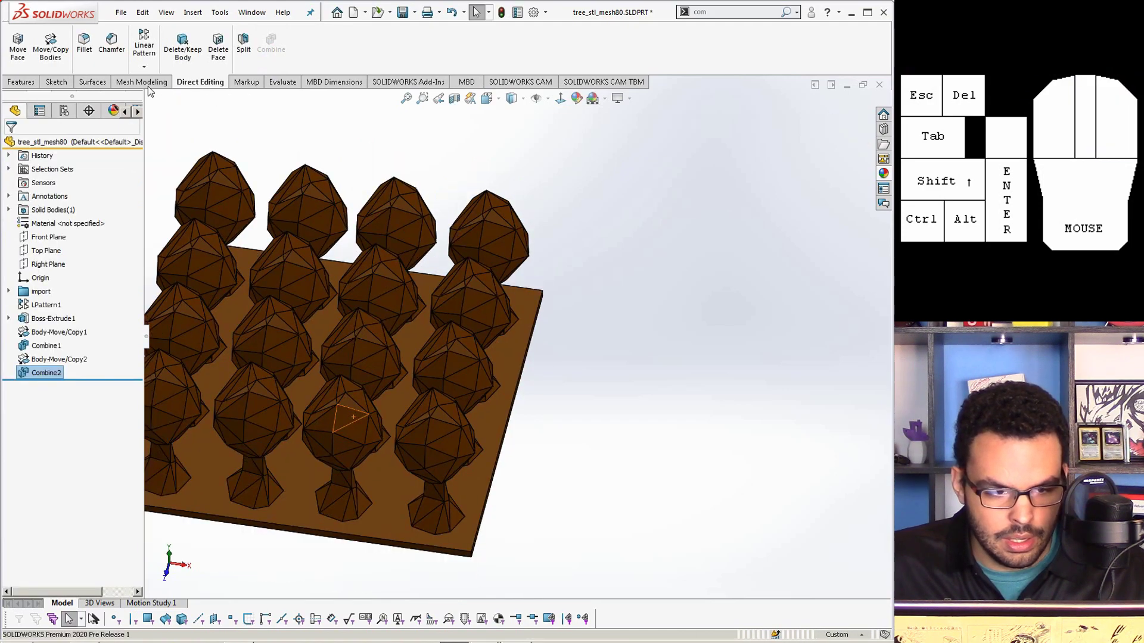
Step: Copy the 16-tree body once along X, translating between the two front corner vertices of its plate
left_click(51, 48)
scroll(322, 369, "up", 2)
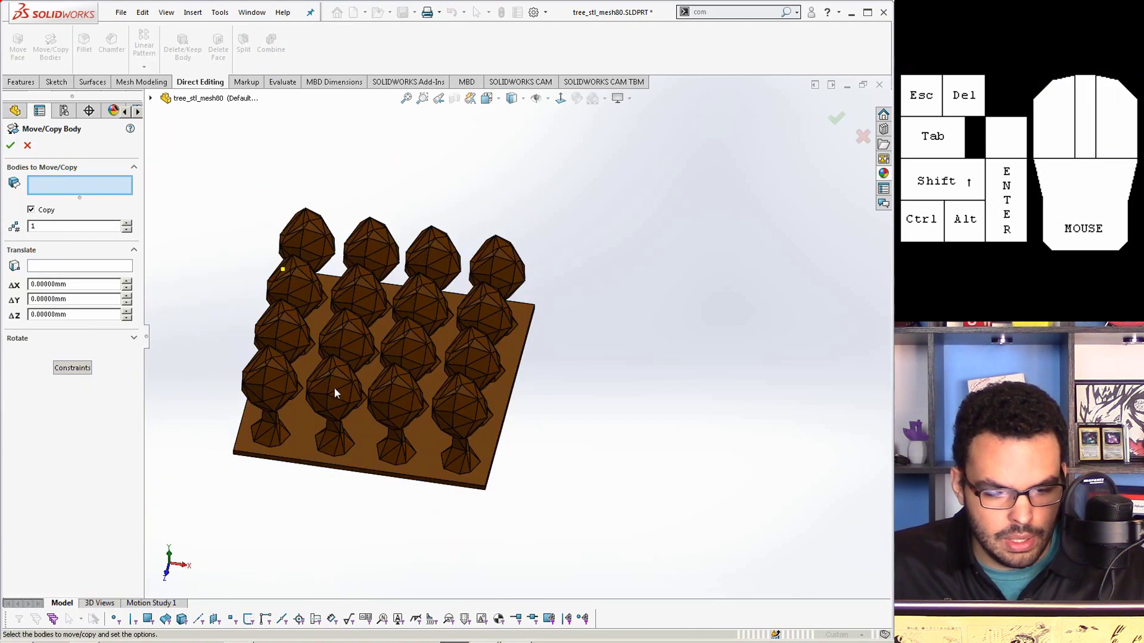
left_click(347, 387)
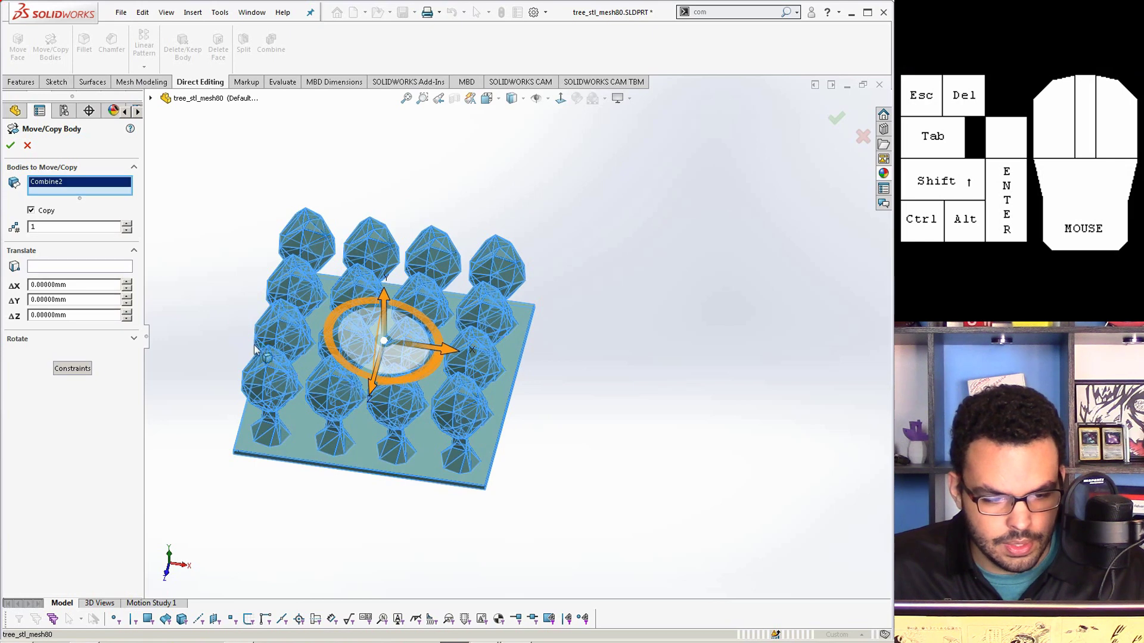
left_click(70, 268)
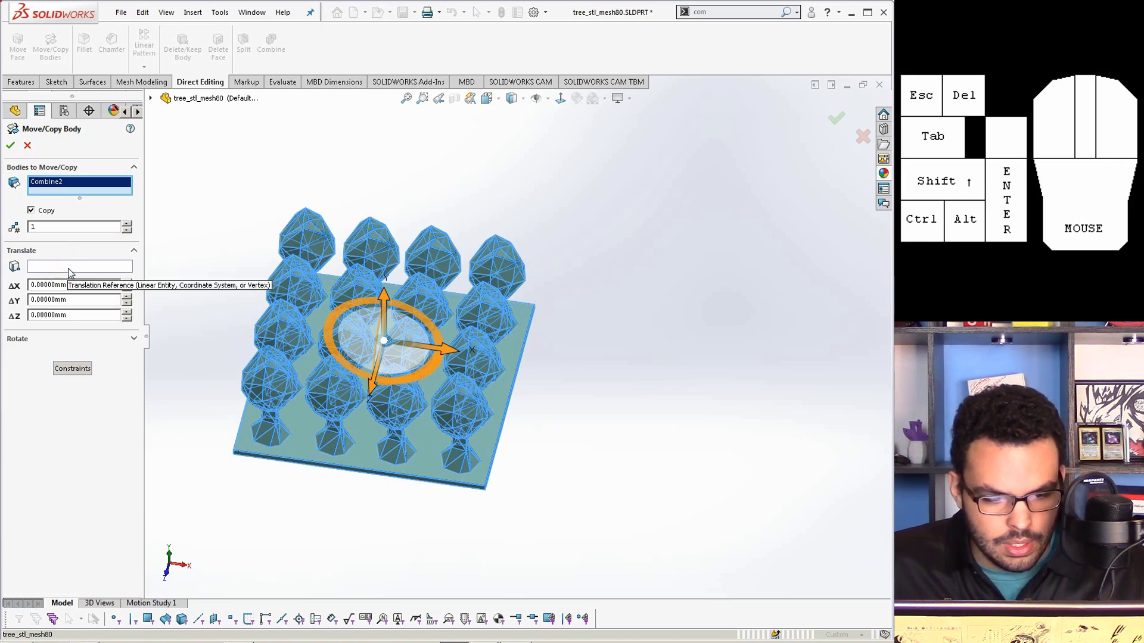
left_click(233, 452)
left_click(485, 487)
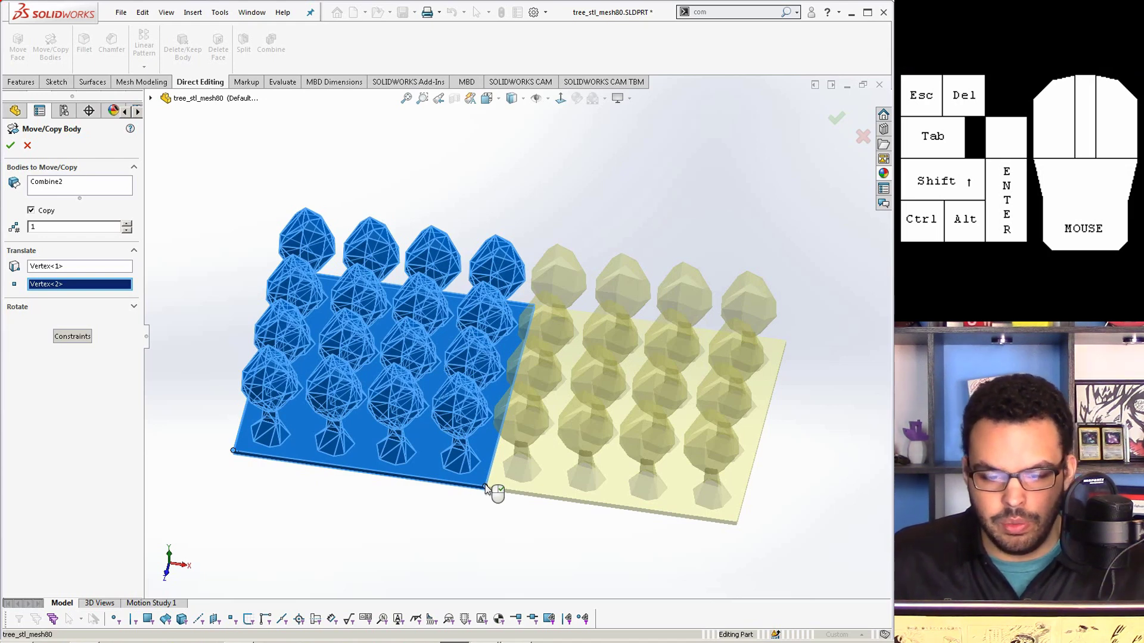
left_click(10, 147)
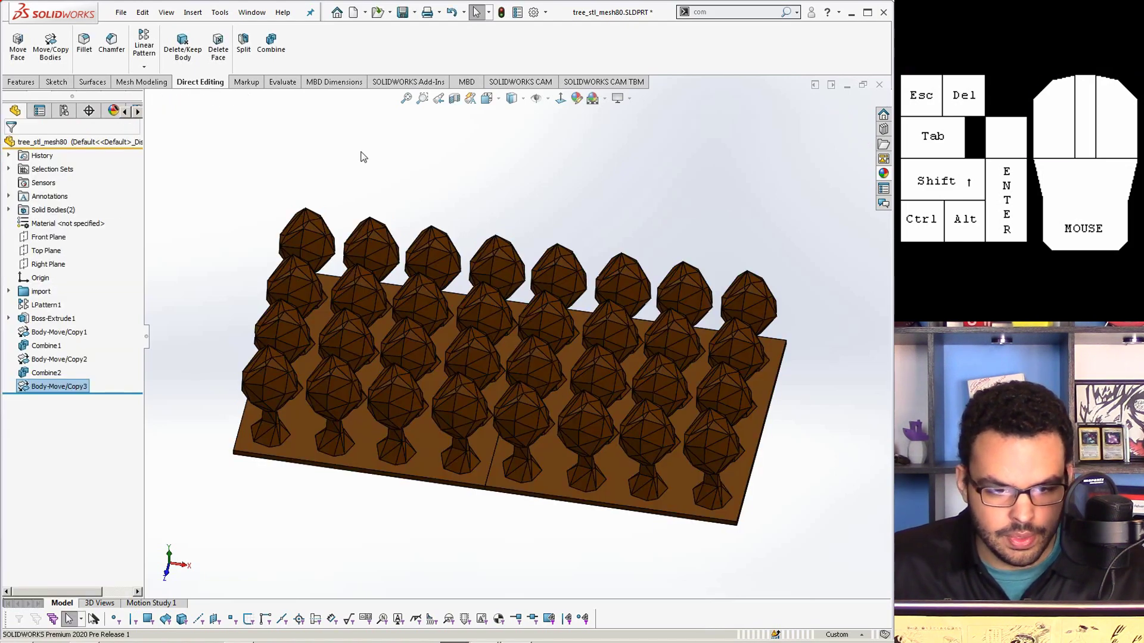
Step: Combine the two 16-tree bodies into one with the Add operation
left_click(271, 45)
left_click(493, 375)
left_click(582, 417)
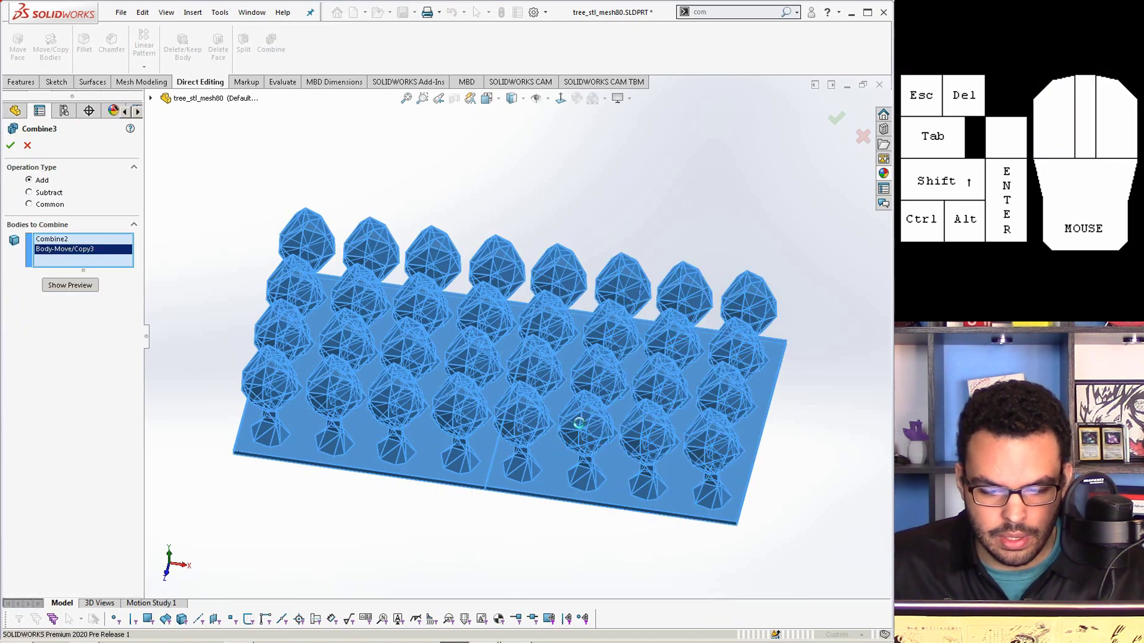
right_click(580, 425)
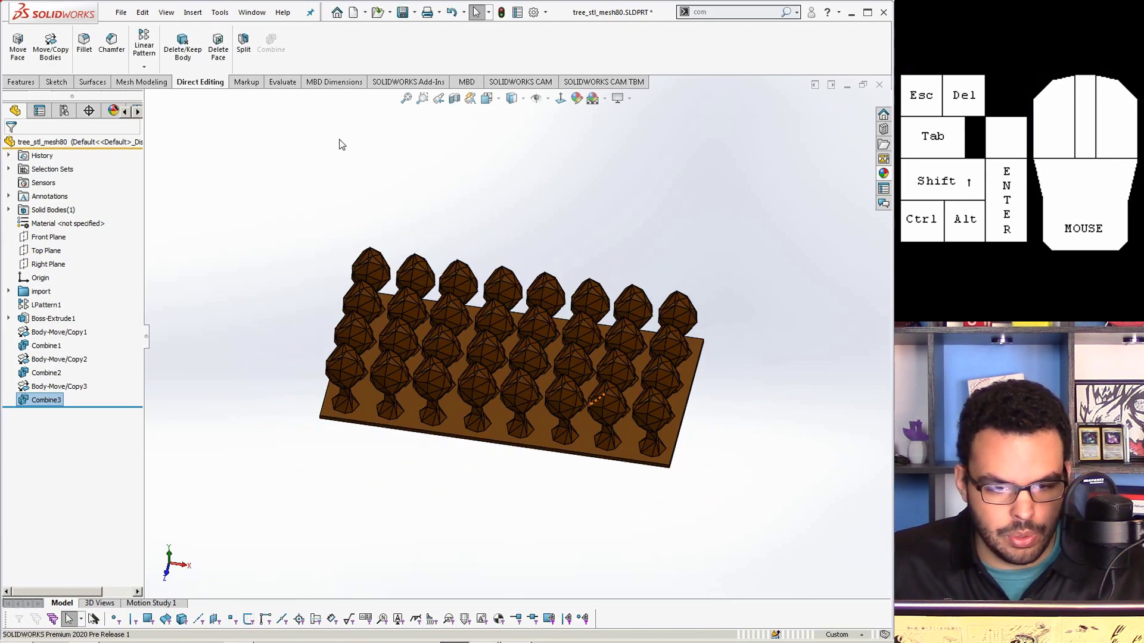
Step: Copy the 32-tree body once along Z, translating from the plate's back corner to its front corner at the positive-X end
left_click(50, 48)
left_click(467, 363)
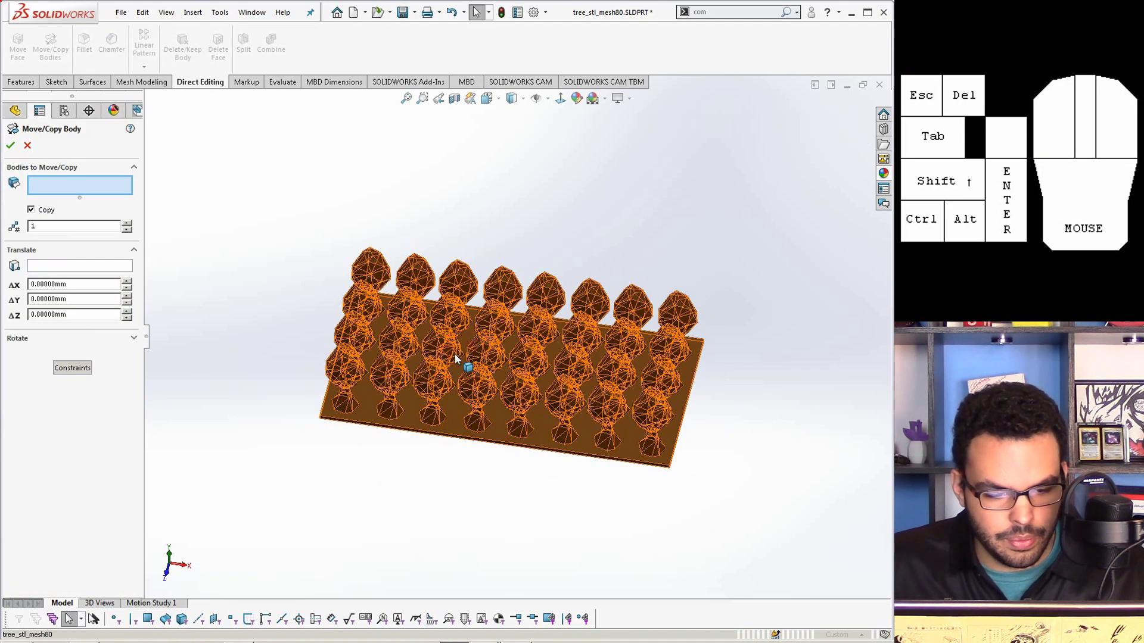
left_click(76, 268)
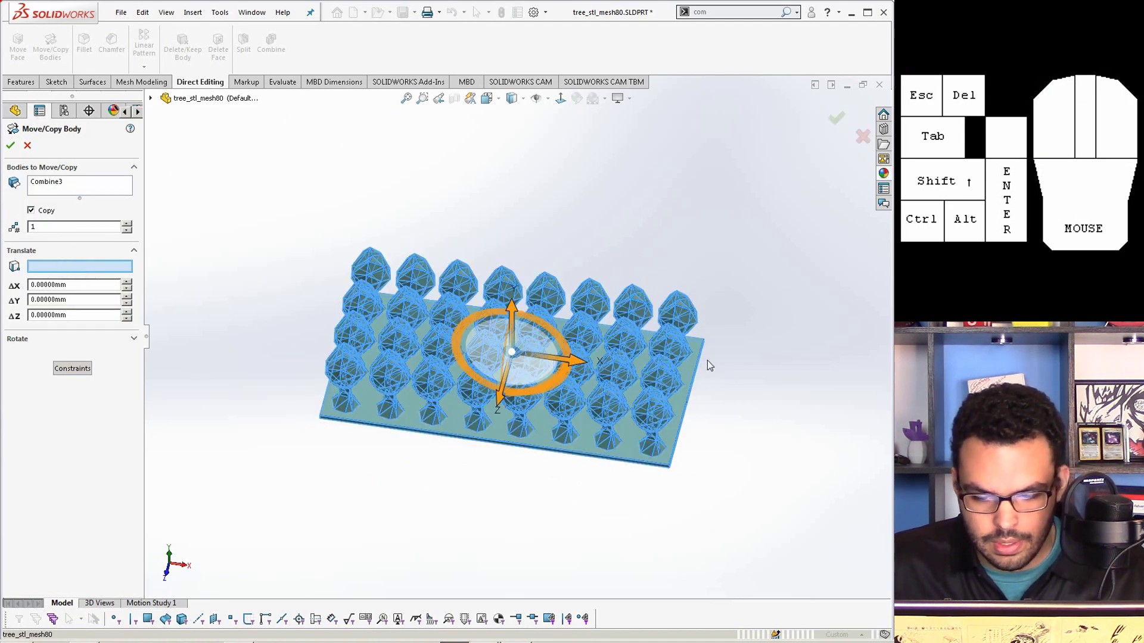
left_click(703, 339)
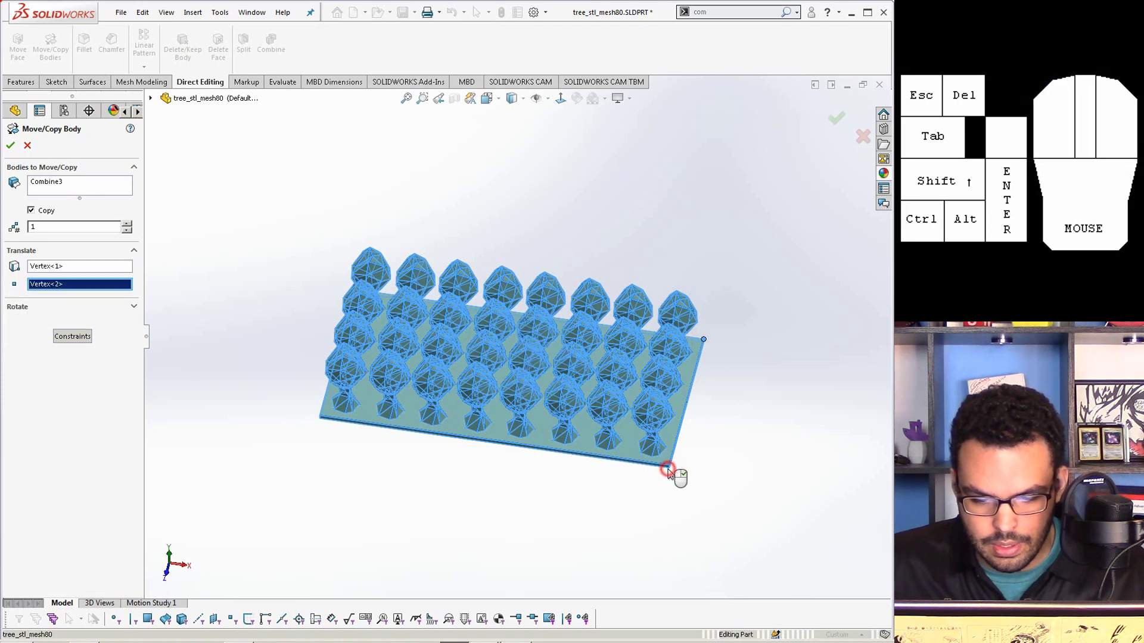
left_click(669, 468)
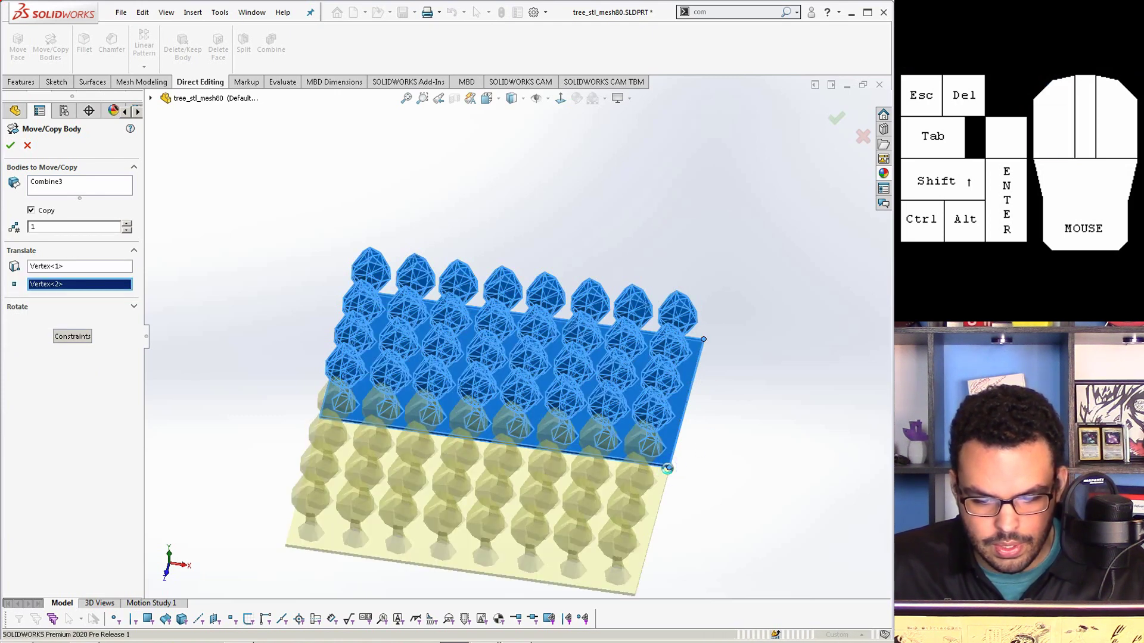
right_click(670, 471)
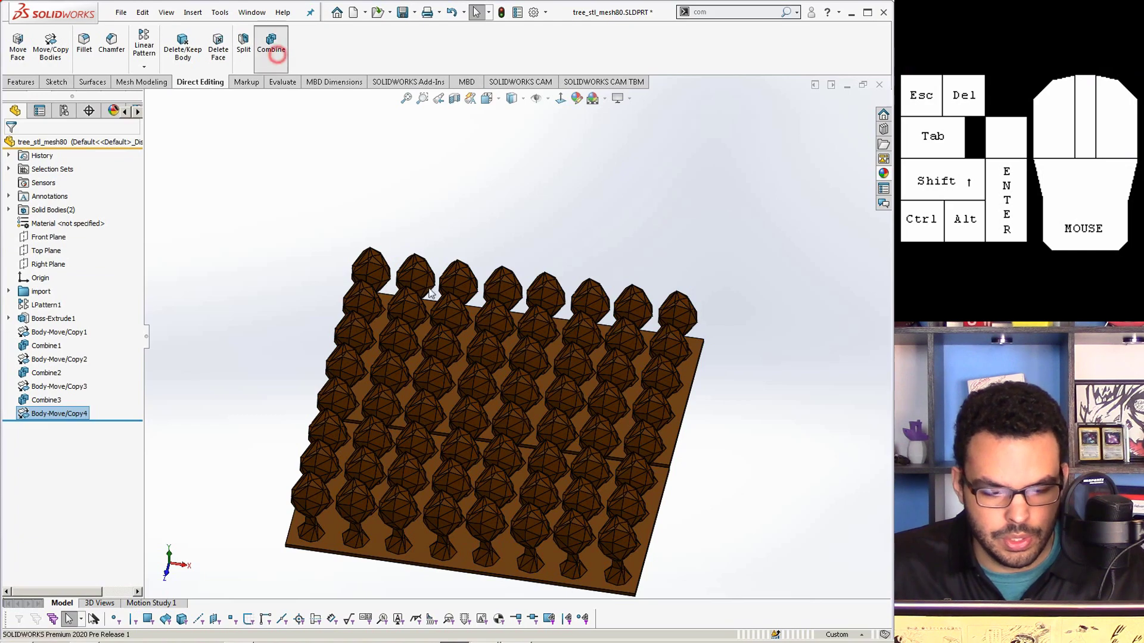
Step: Try to combine the 32-tree body and its copy into one body with the Add operation
left_click(272, 45)
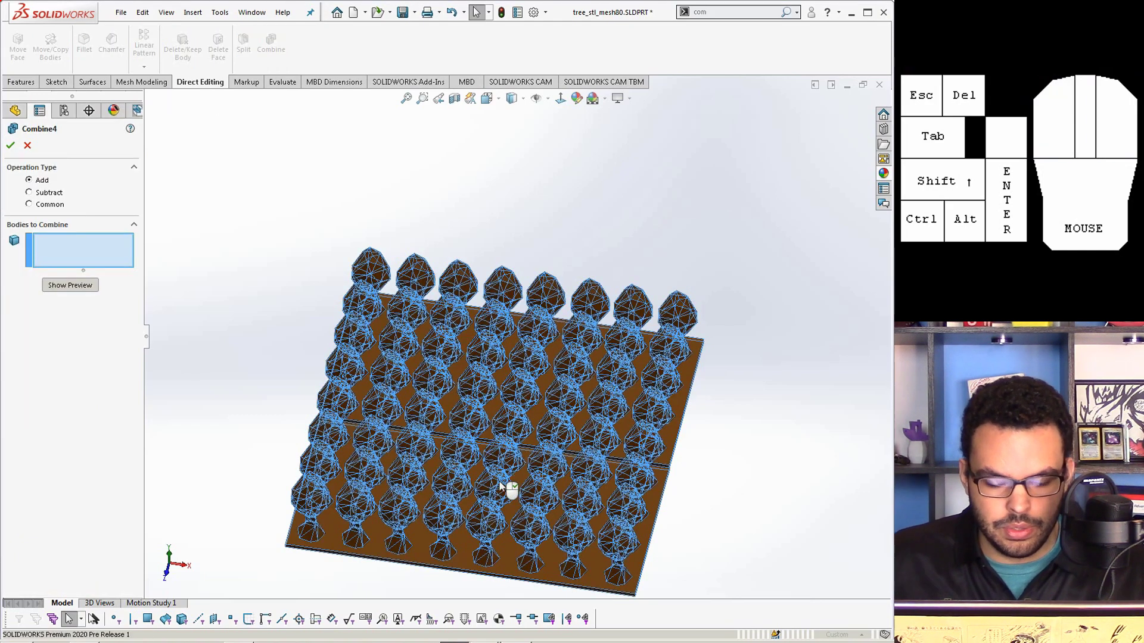
left_click(511, 471)
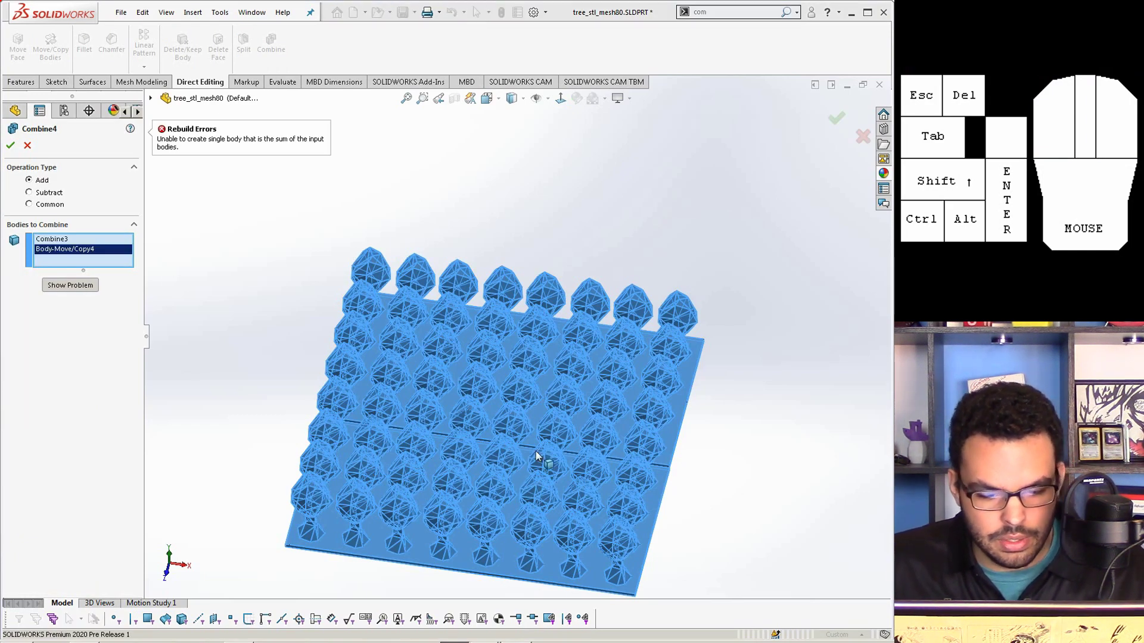
scroll(587, 449, "down", 2)
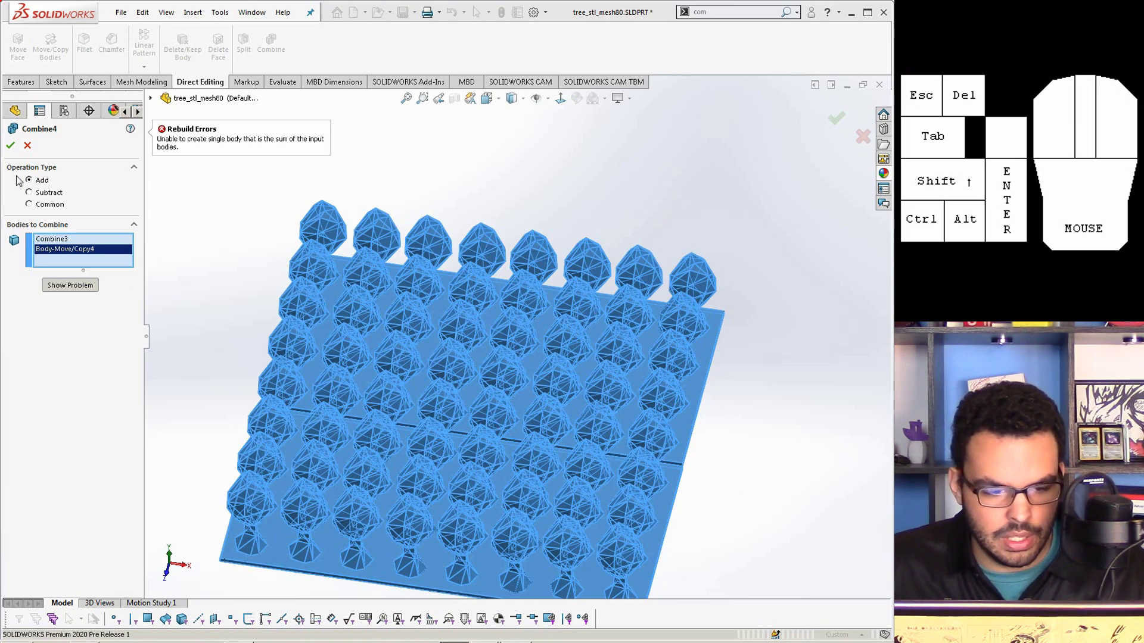
left_click(27, 146)
Step: Edit the last body copy so its translation ends at the upper vertex of the plate's front corner at the positive-X end
right_click(54, 413)
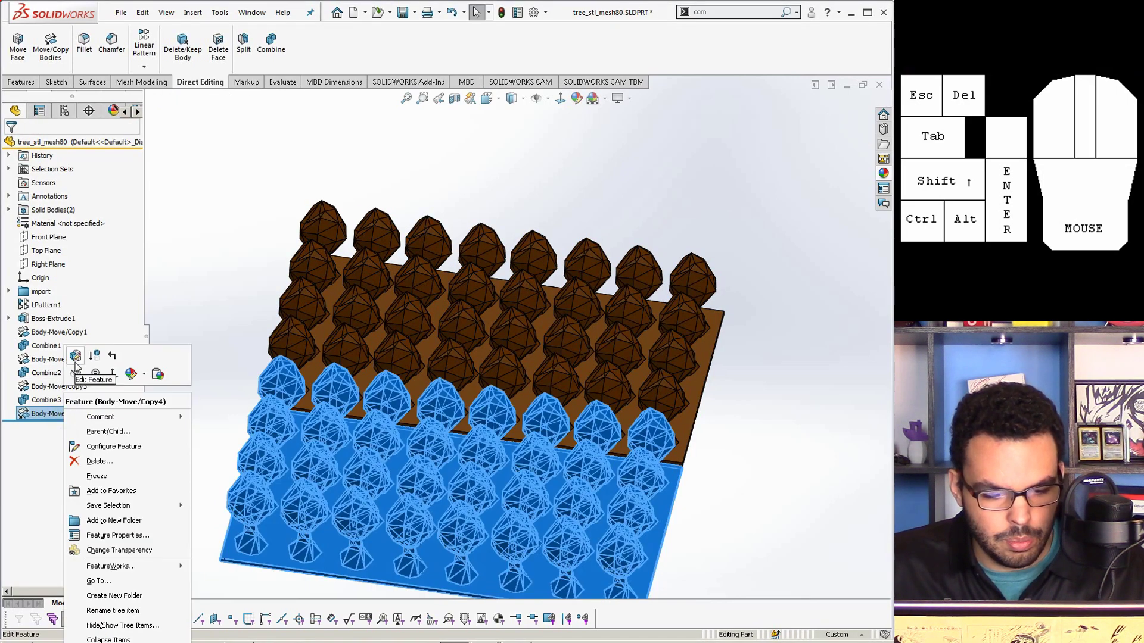
left_click(76, 364)
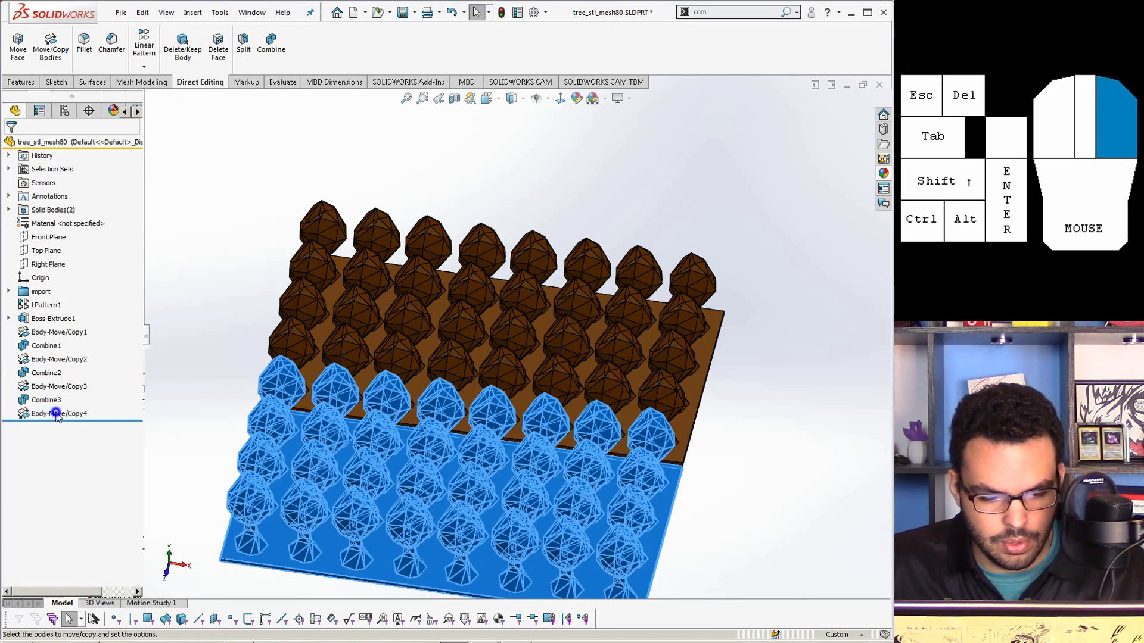
left_click(60, 284)
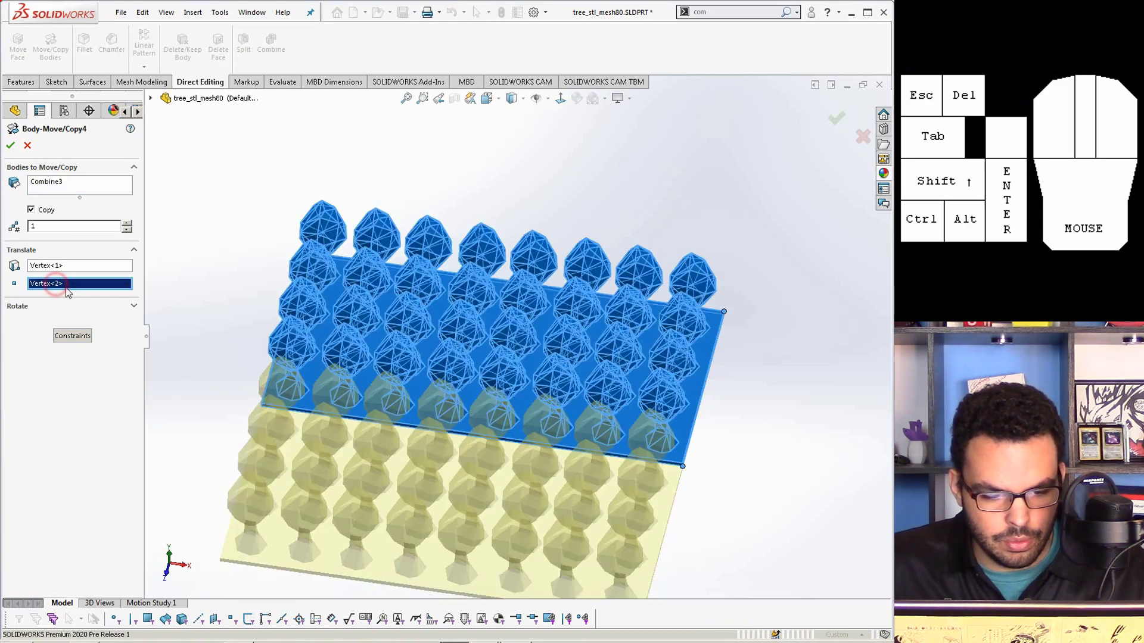
scroll(674, 462, "down", 5)
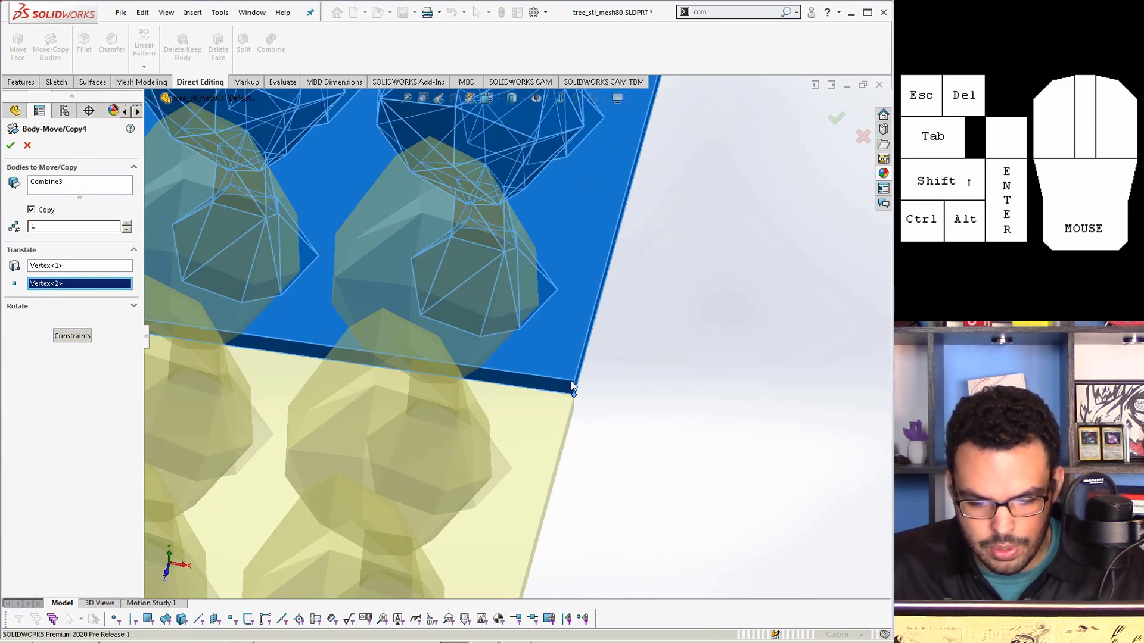
left_click(573, 389)
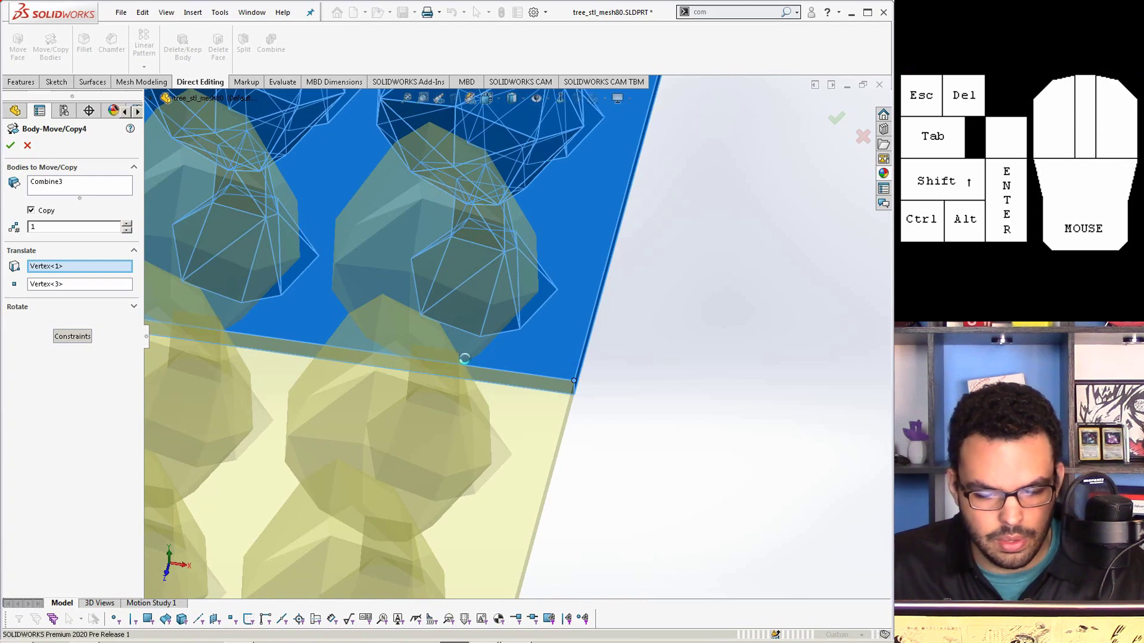
right_click(491, 360)
Step: Combine the 32-tree body and its realigned copy into a single 64-tree body with the Add operation
scroll(441, 356, "up", 3)
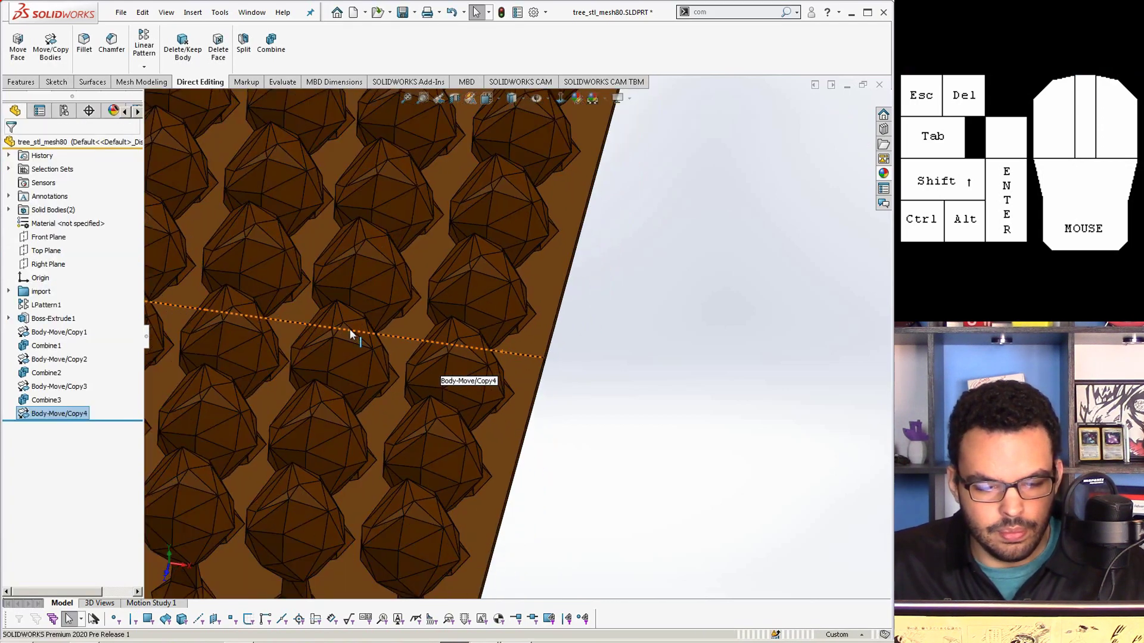
scroll(353, 334, "up", 5)
left_click(271, 42)
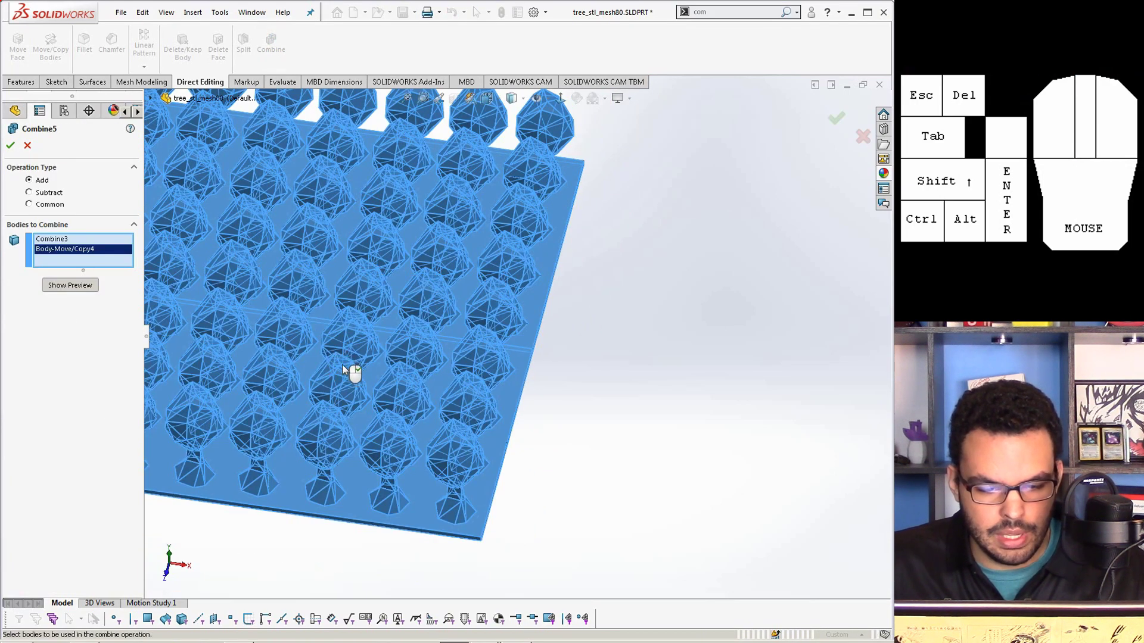
right_click(339, 369)
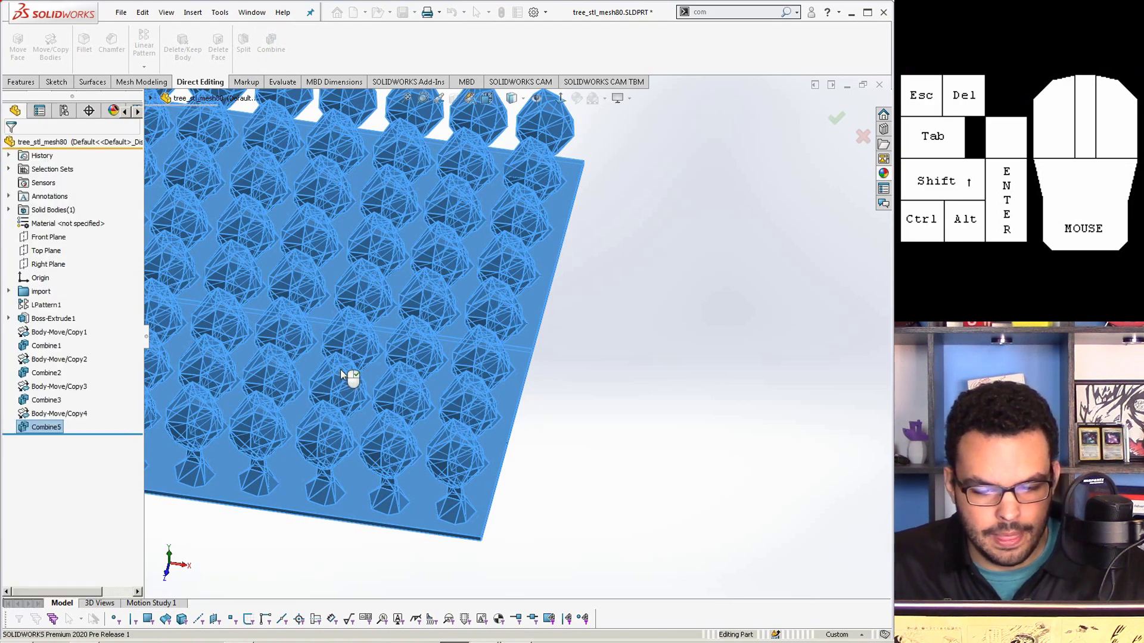
Step: Combine the 256-tree body and its copy into a single 512-tree body
scroll(340, 366, "up", 3)
scroll(340, 363, "down", 5)
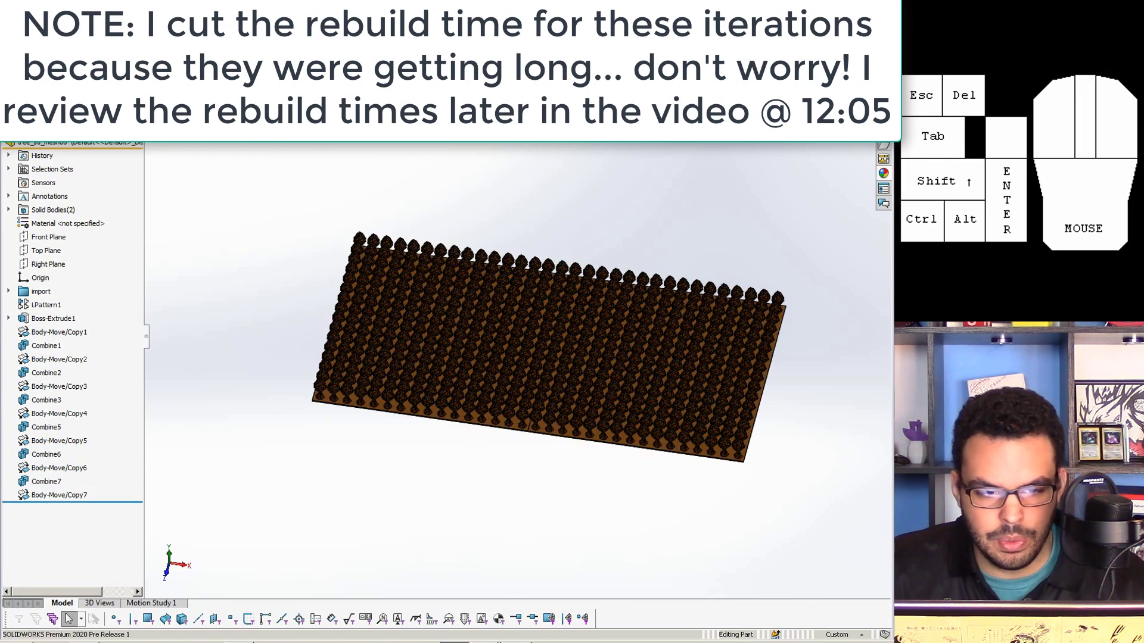
key("Return")
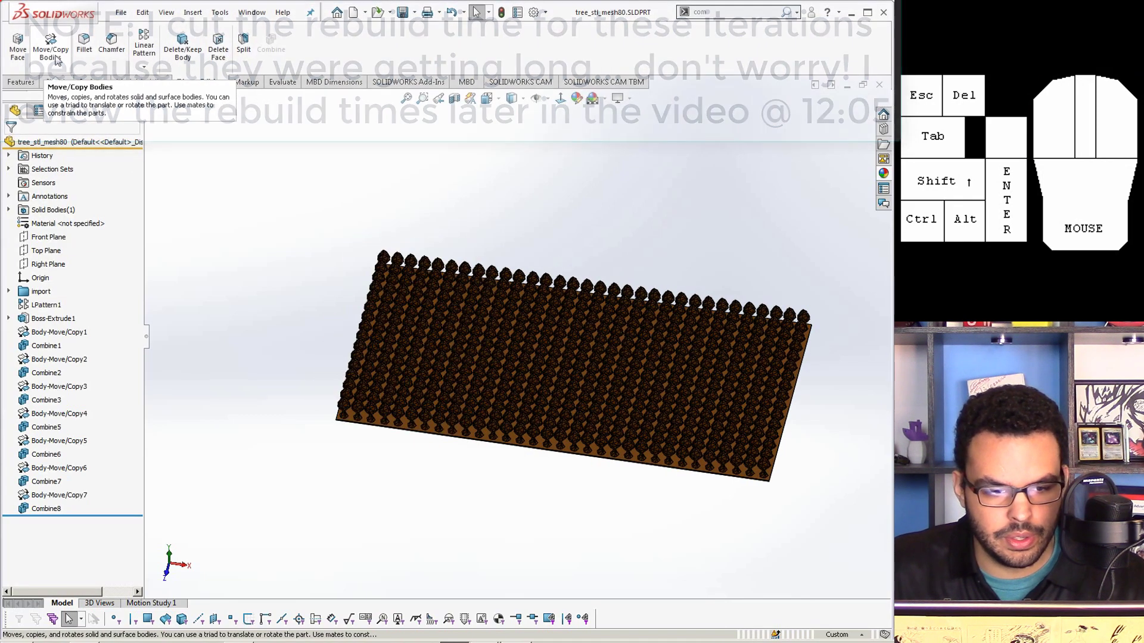
Step: Copy the 512-tree body once along Z, translating between the plate's back and front corner vertices at the positive-X end
left_click(57, 60)
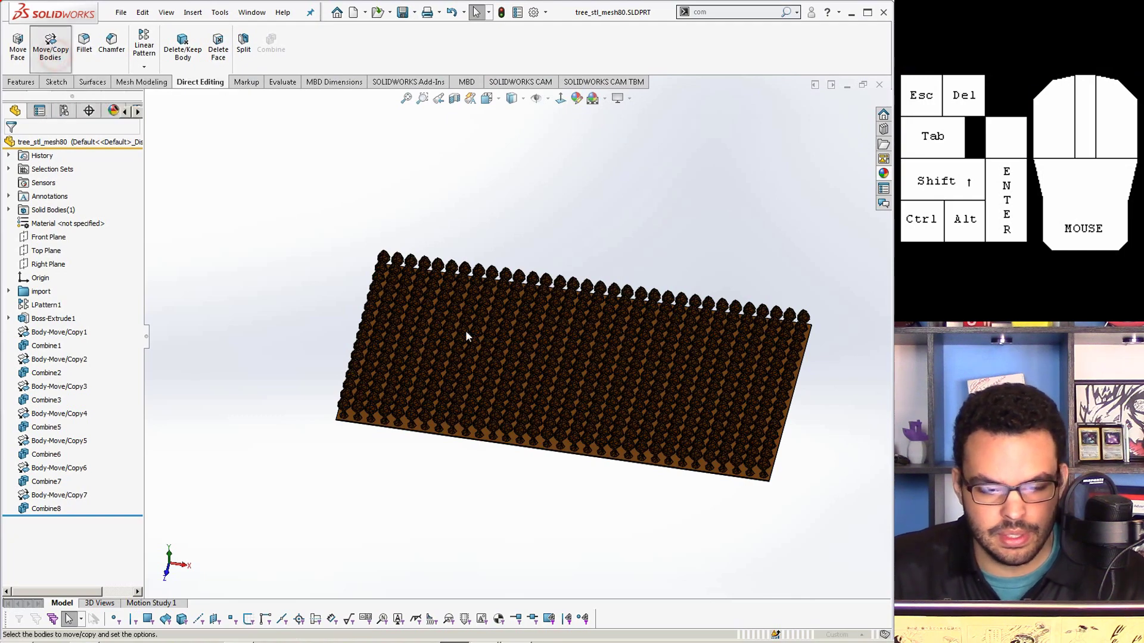
left_click(442, 306)
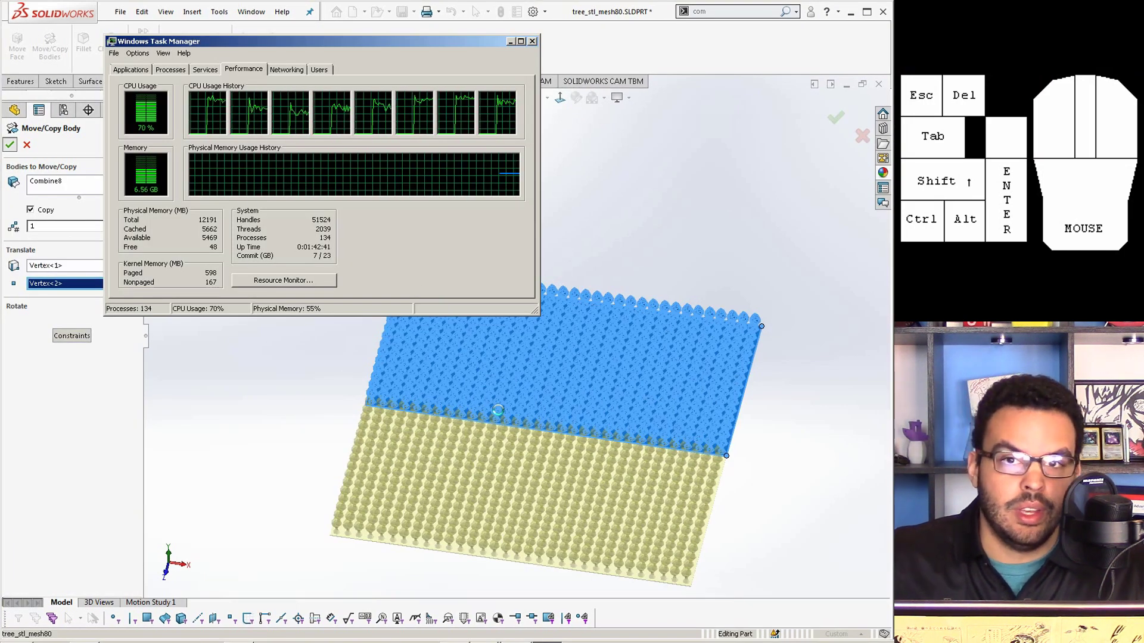
left_click(780, 422)
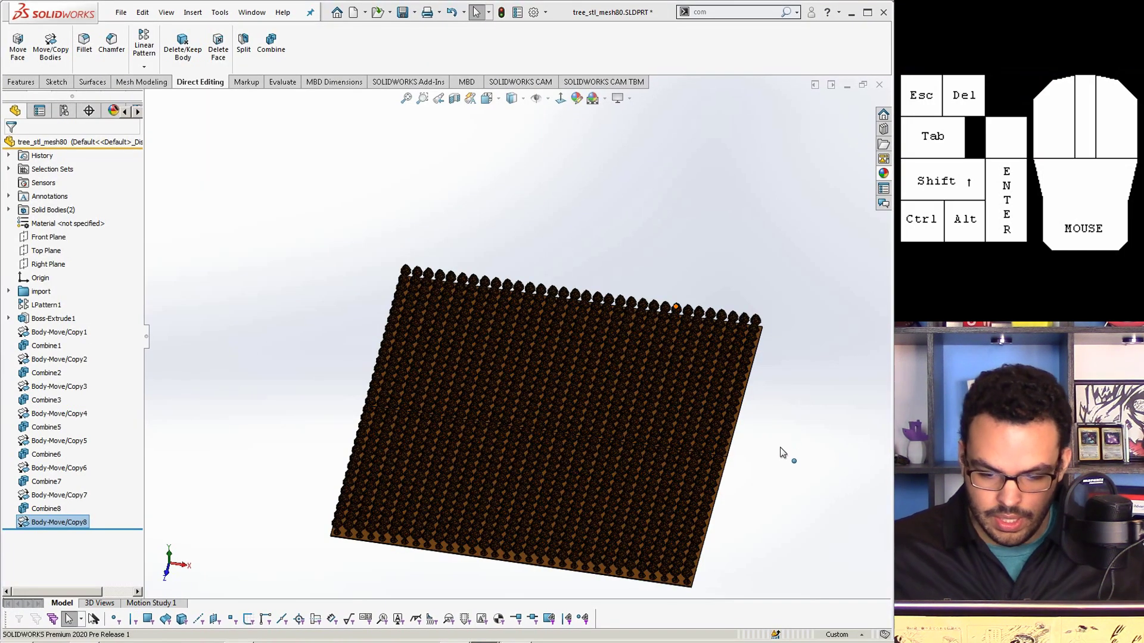
Step: Combine the two 512-tree bodies into one 1024-tree body and save the part
key("ctrl+s")
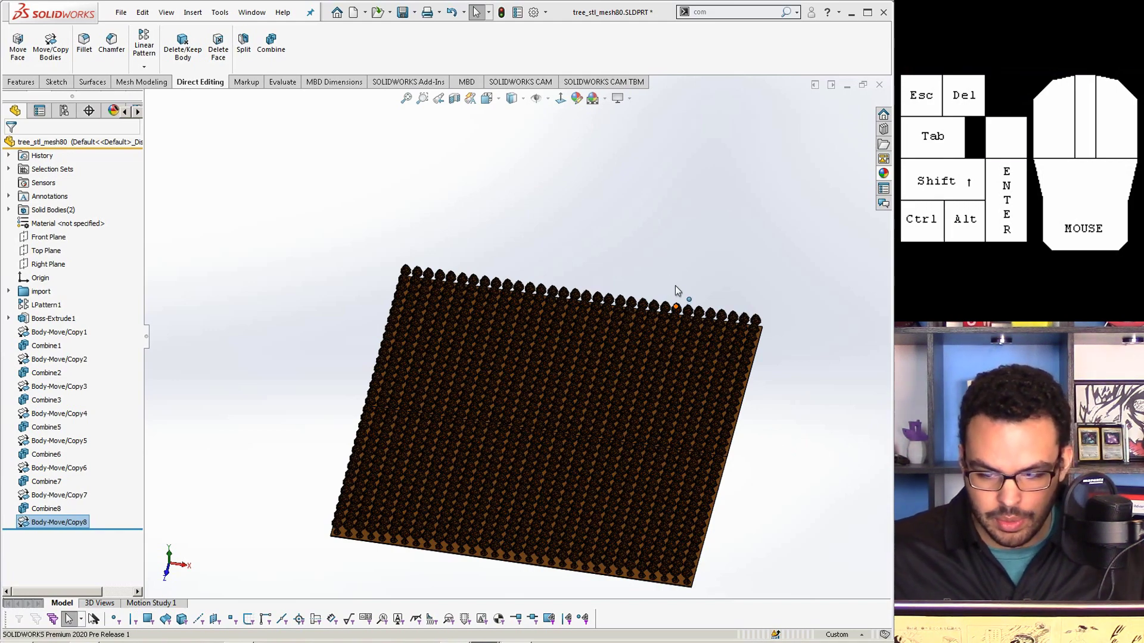
left_click(271, 41)
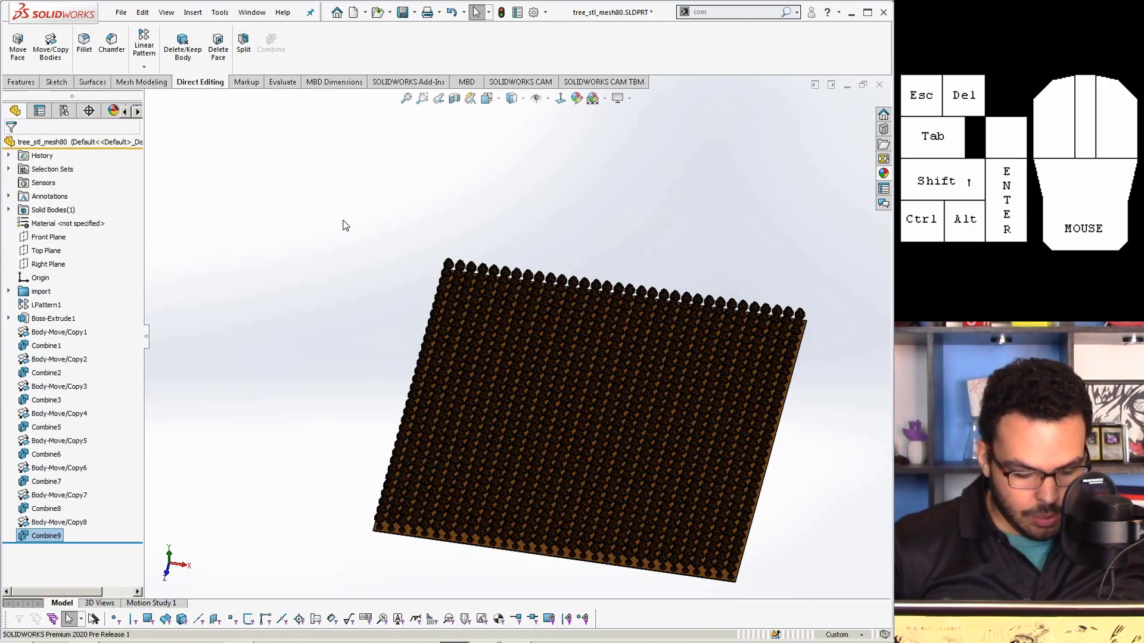
key("ctrl+s")
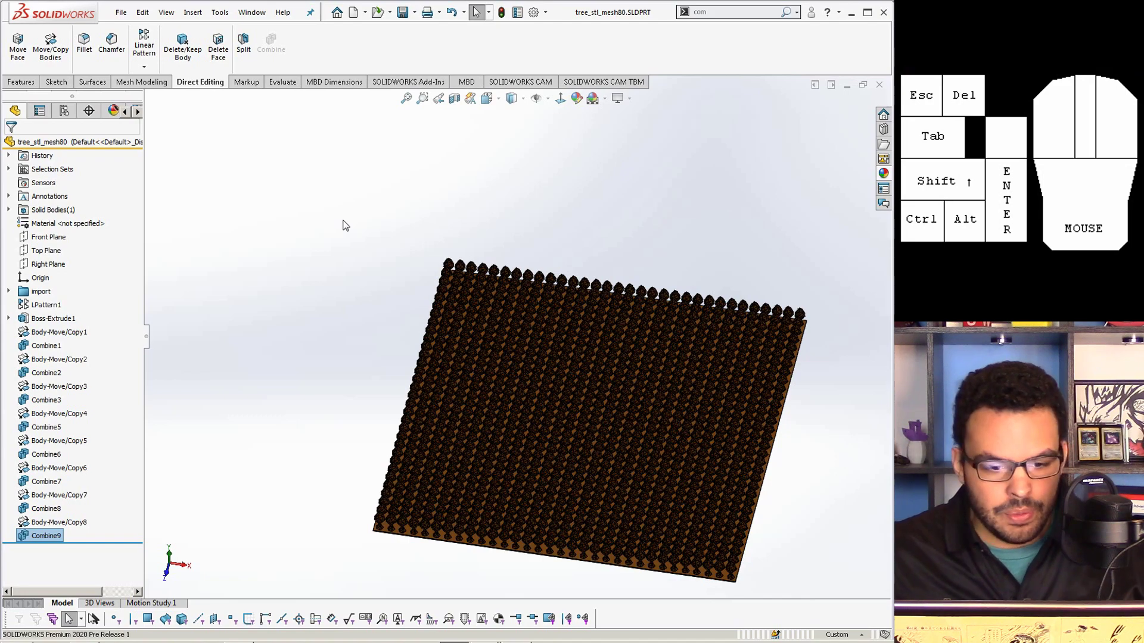
Step: Review the rebuild time of each feature with Performance Evaluation, and close the report
left_click(281, 82)
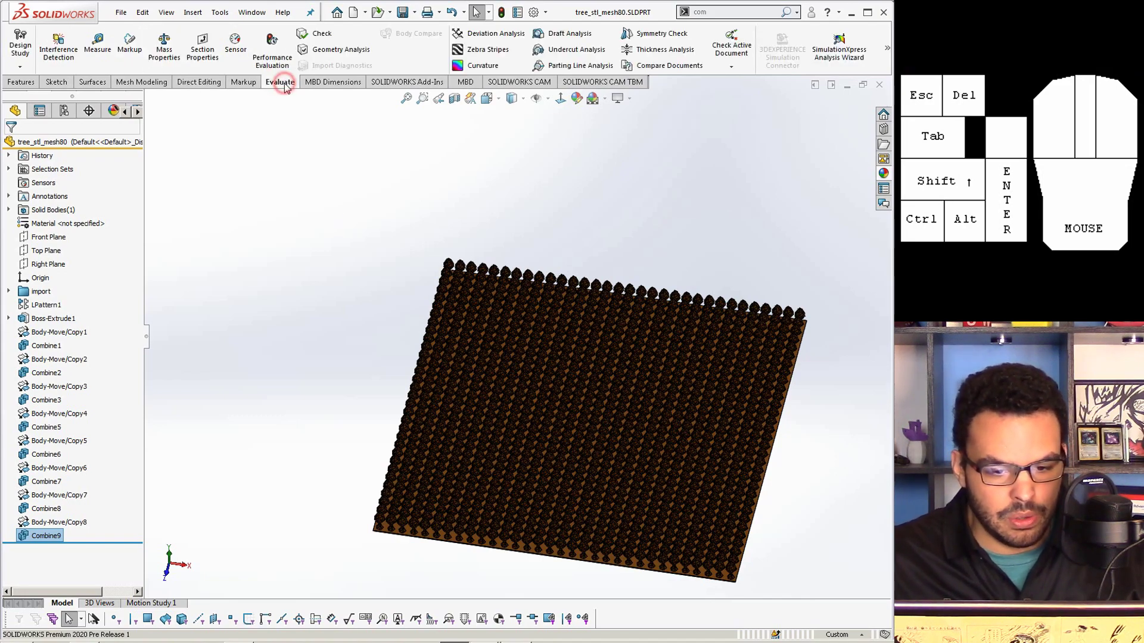
left_click(272, 43)
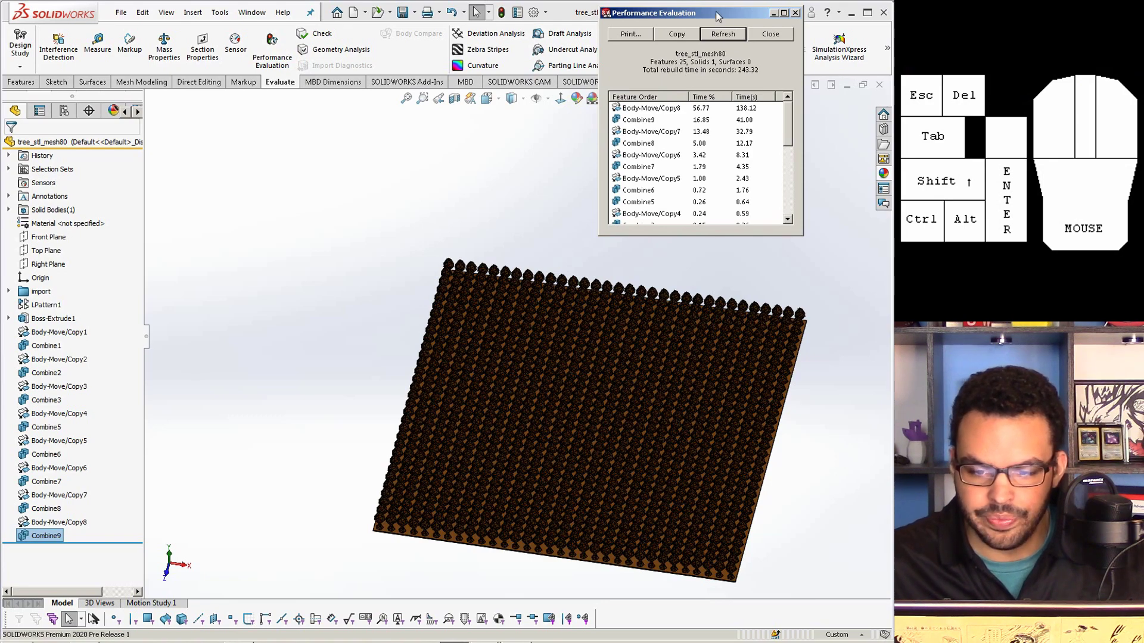
left_click_drag(716, 17, 464, 114)
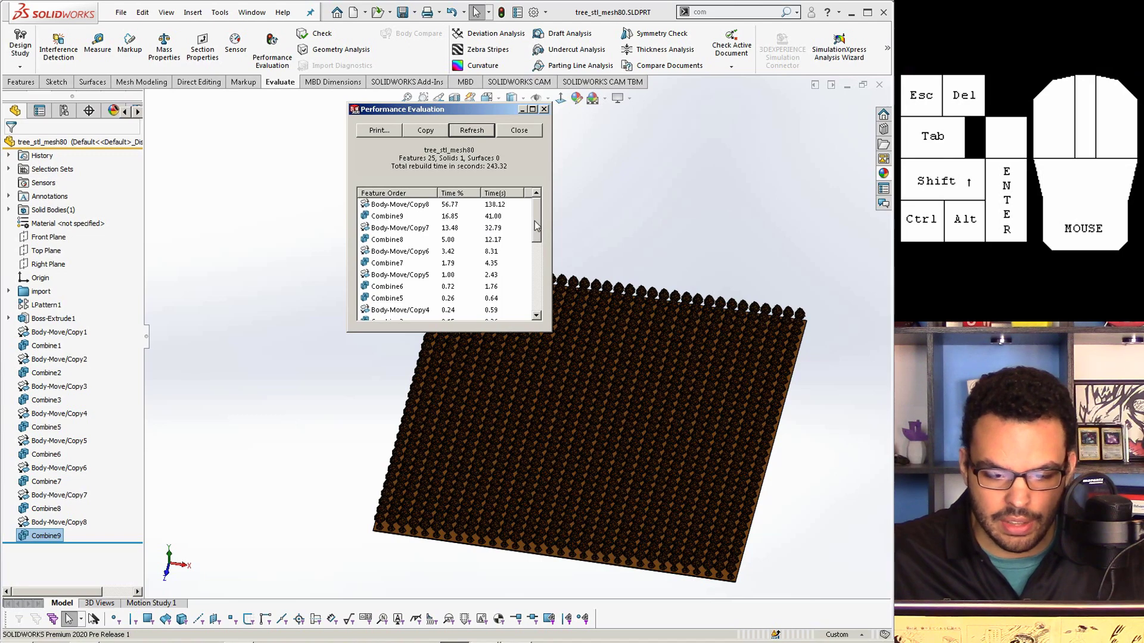
left_click_drag(535, 221, 540, 190)
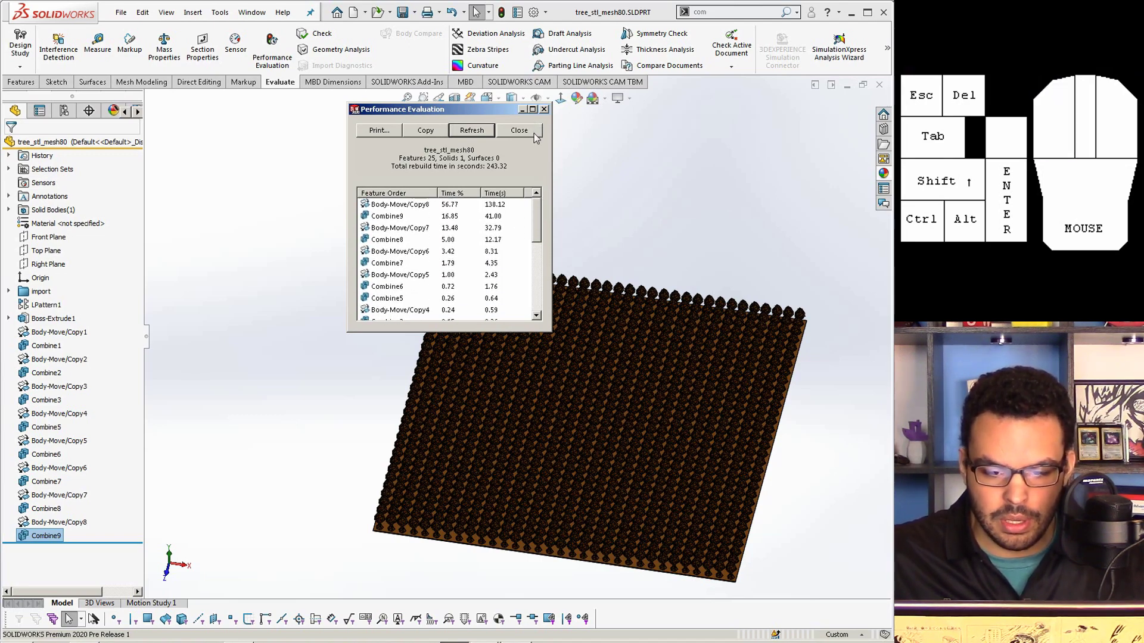
left_click(534, 136)
middle_click_drag(684, 363, 753, 443)
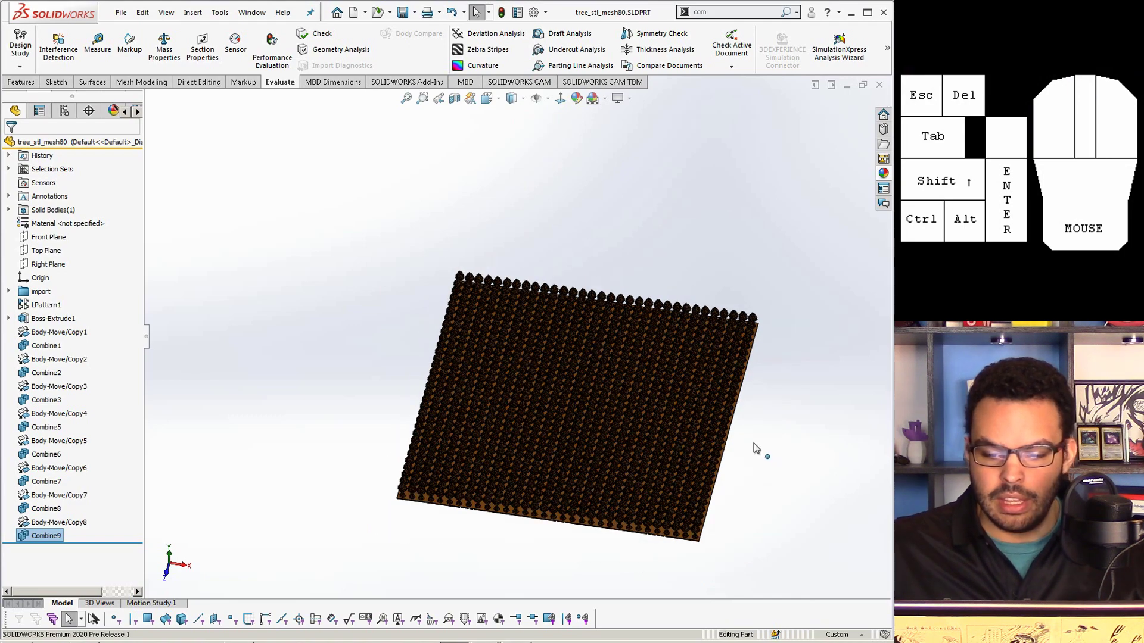
left_click(751, 451)
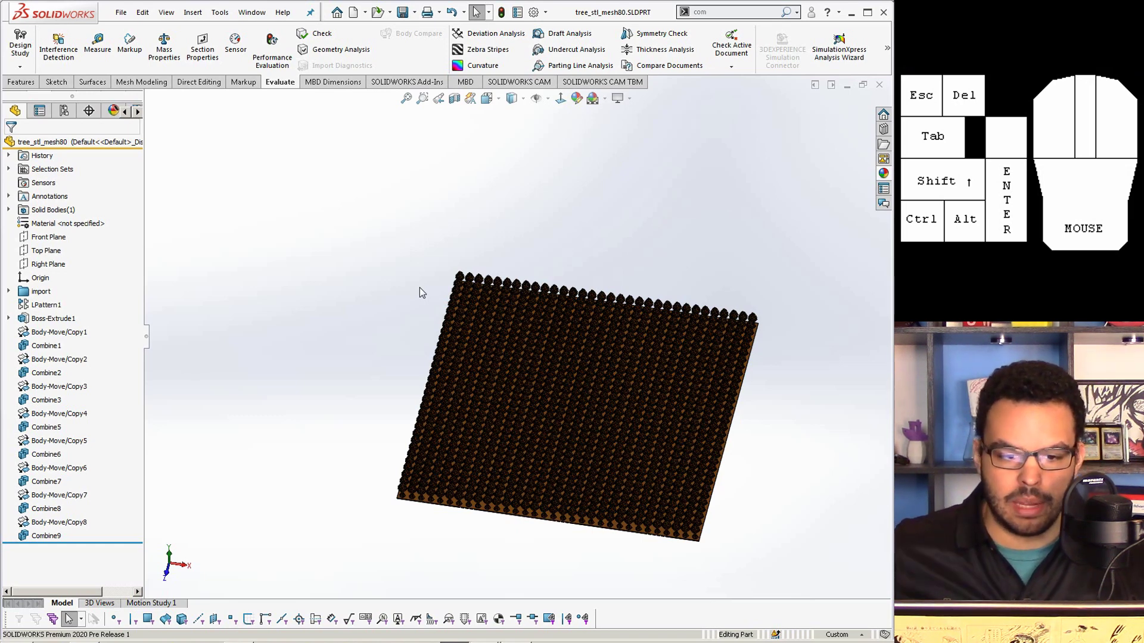
Step: Publish the part with Asset Publisher, using the underside face of the base plate as the ground plane
left_click(220, 12)
left_click(249, 91)
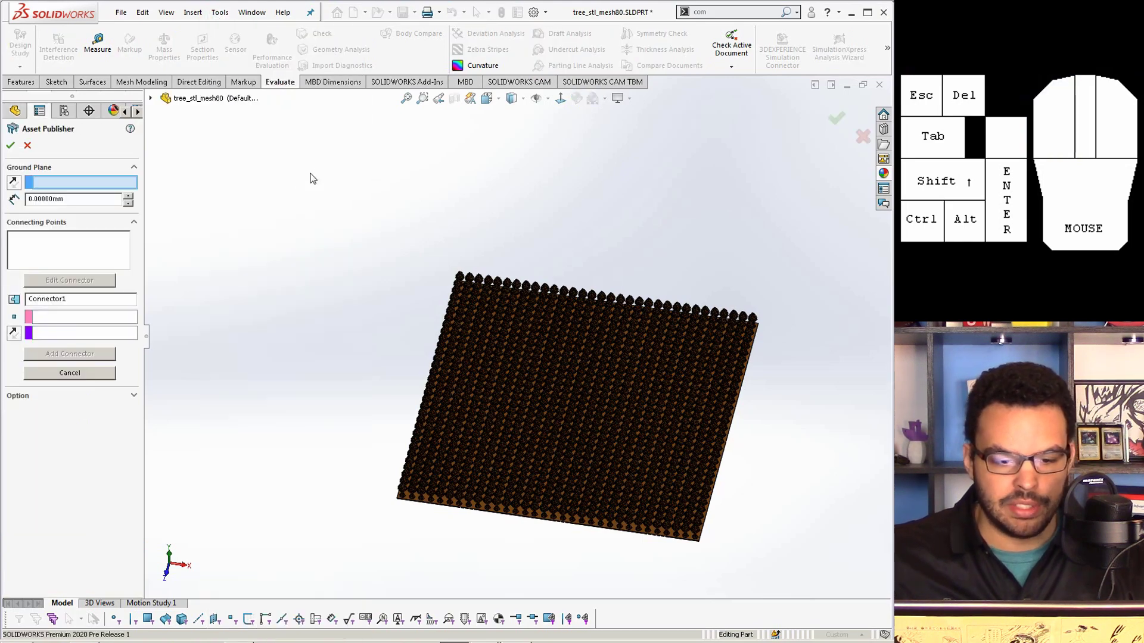
middle_click(537, 512)
middle_click_drag(535, 511, 560, 312)
left_click(543, 308)
middle_click_drag(439, 173, 415, 369)
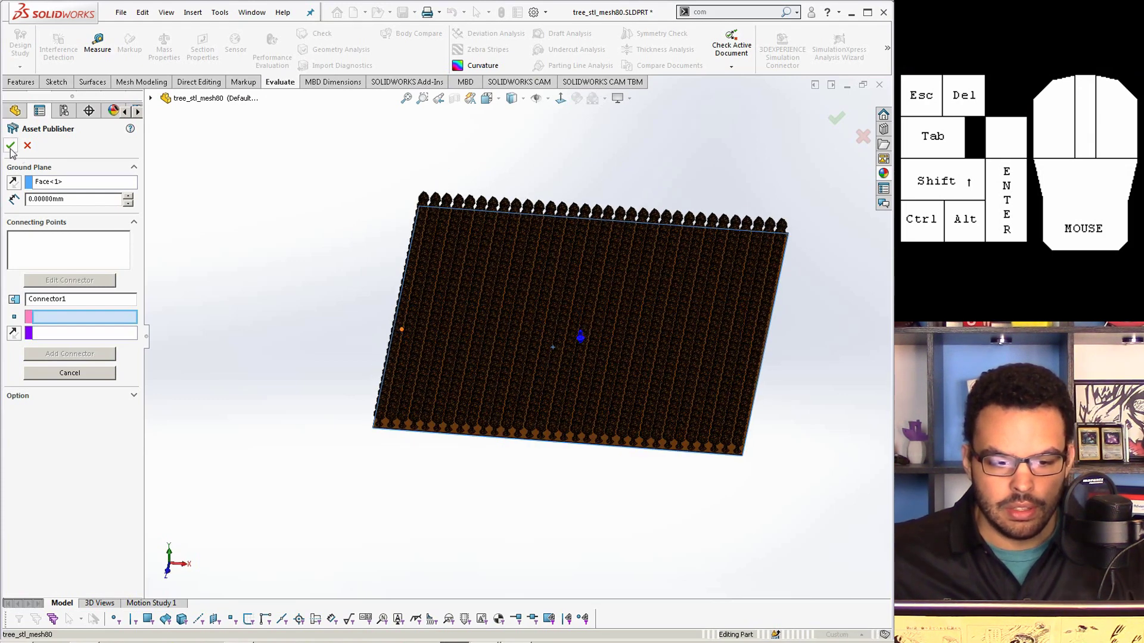
key("Escape")
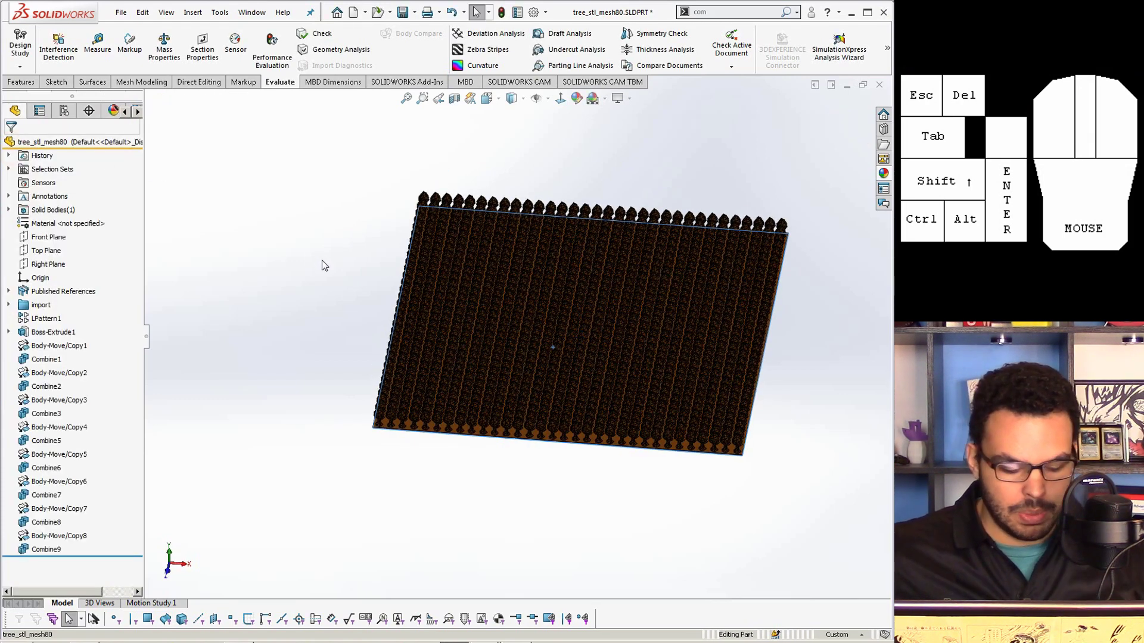
Step: Save the published forest part and create a new assembly document
key("ctrl+s")
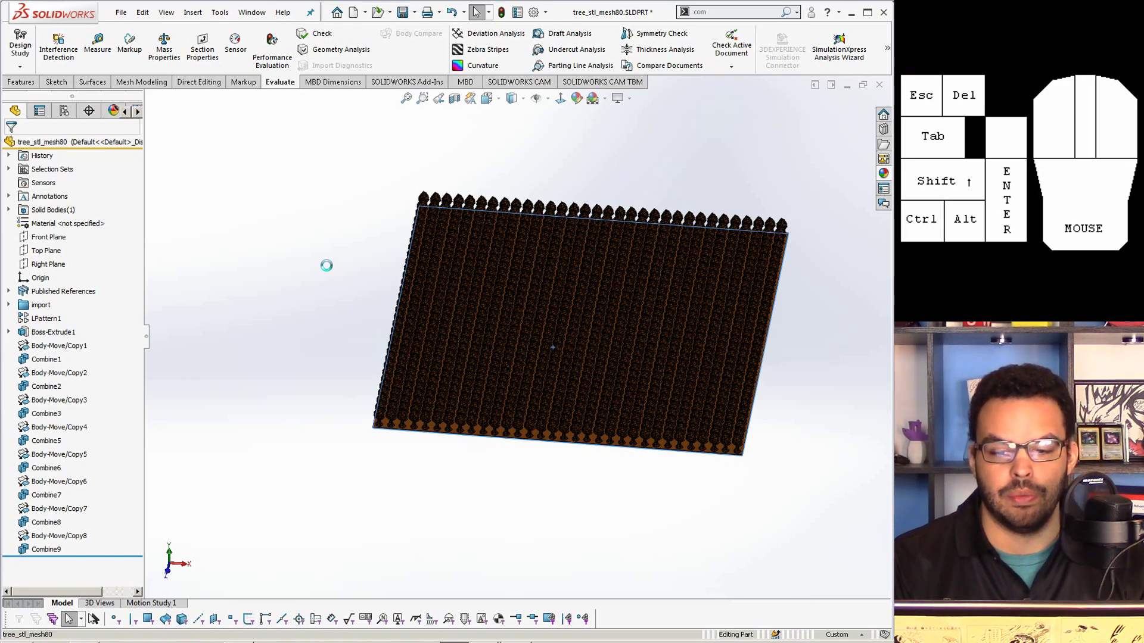
left_click(121, 12)
left_click(127, 27)
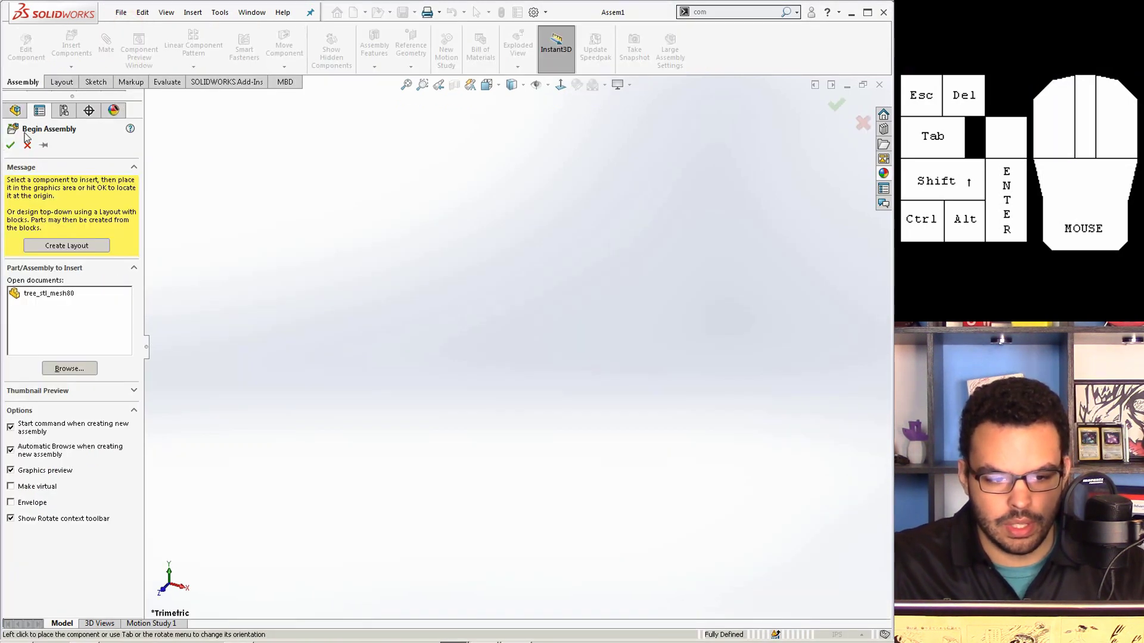
Step: Dismiss the initial component placement and create an assembly ground plane on the Top Plane
left_click(28, 143)
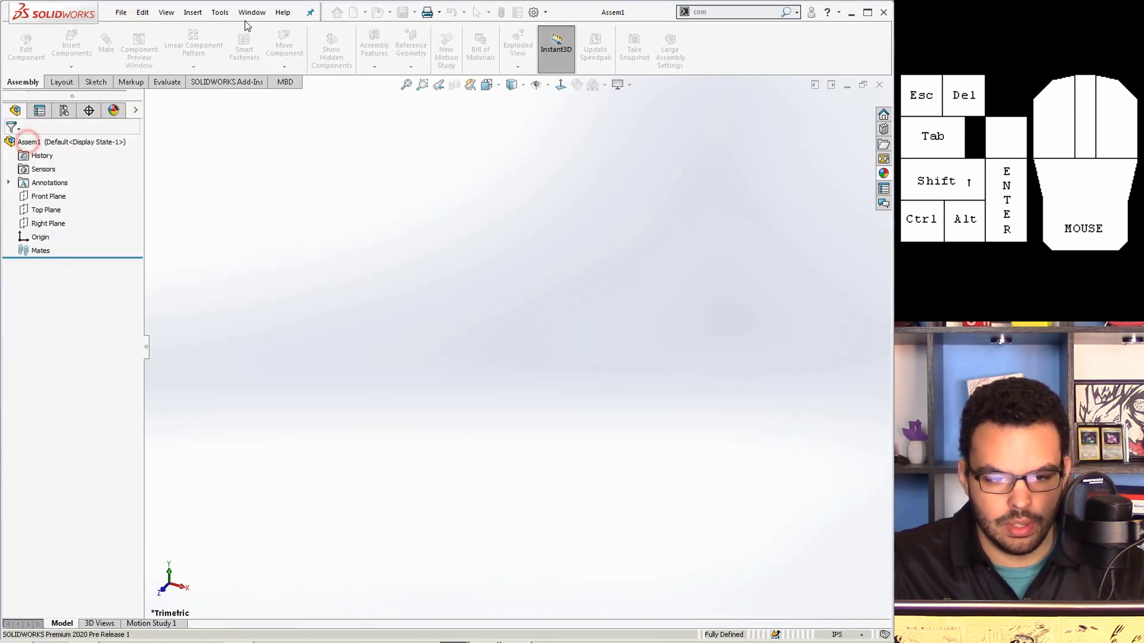
left_click(203, 12)
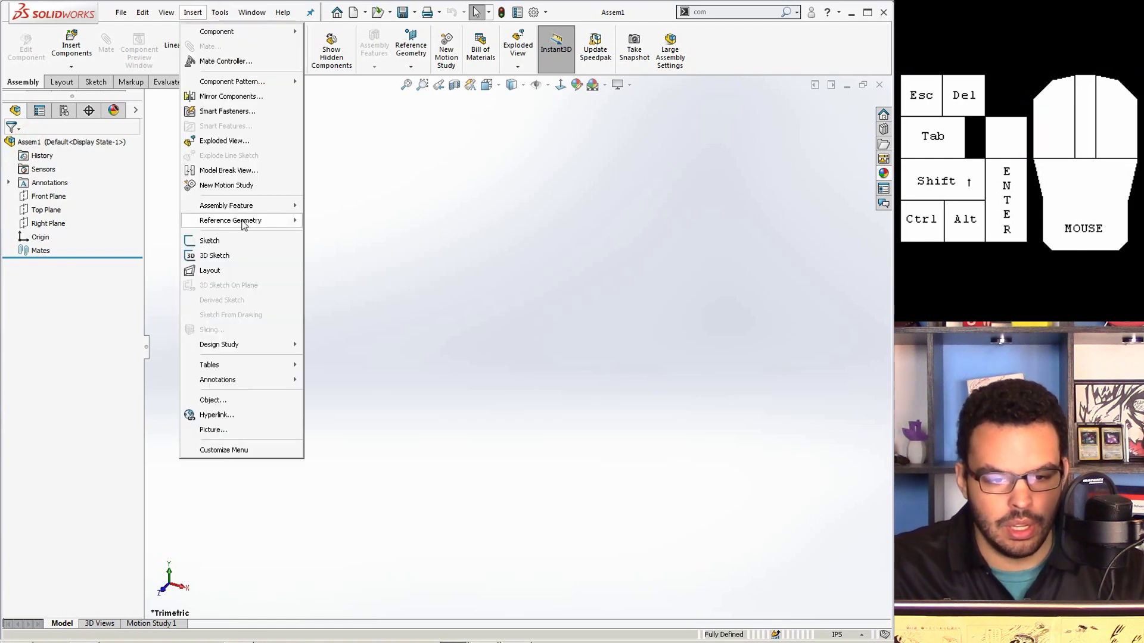
mouse_move(252, 225)
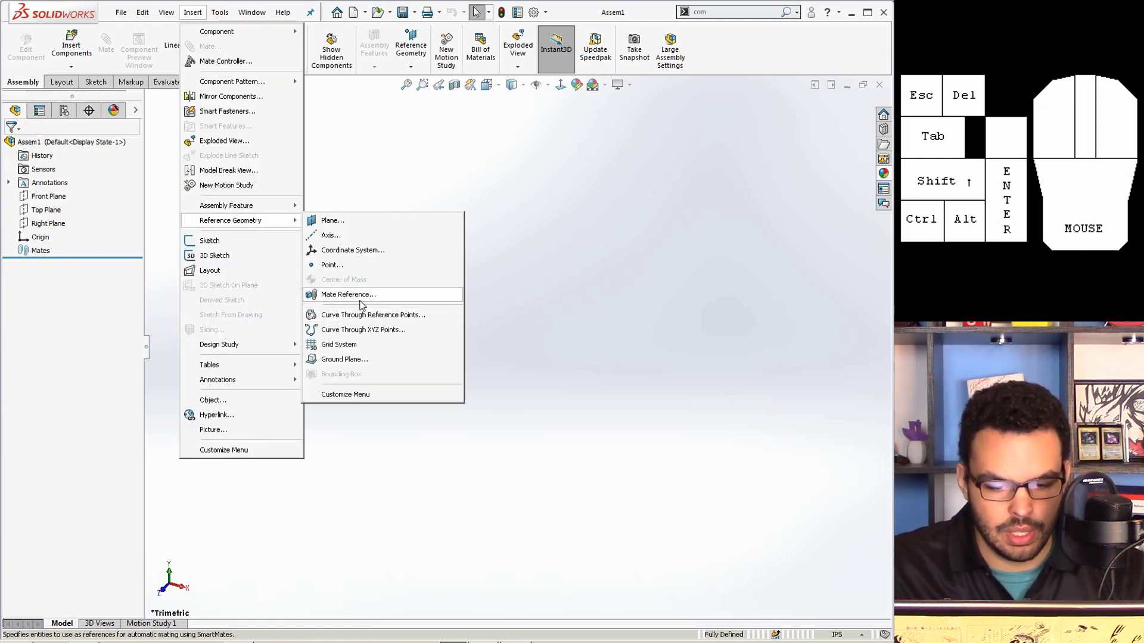
left_click(345, 359)
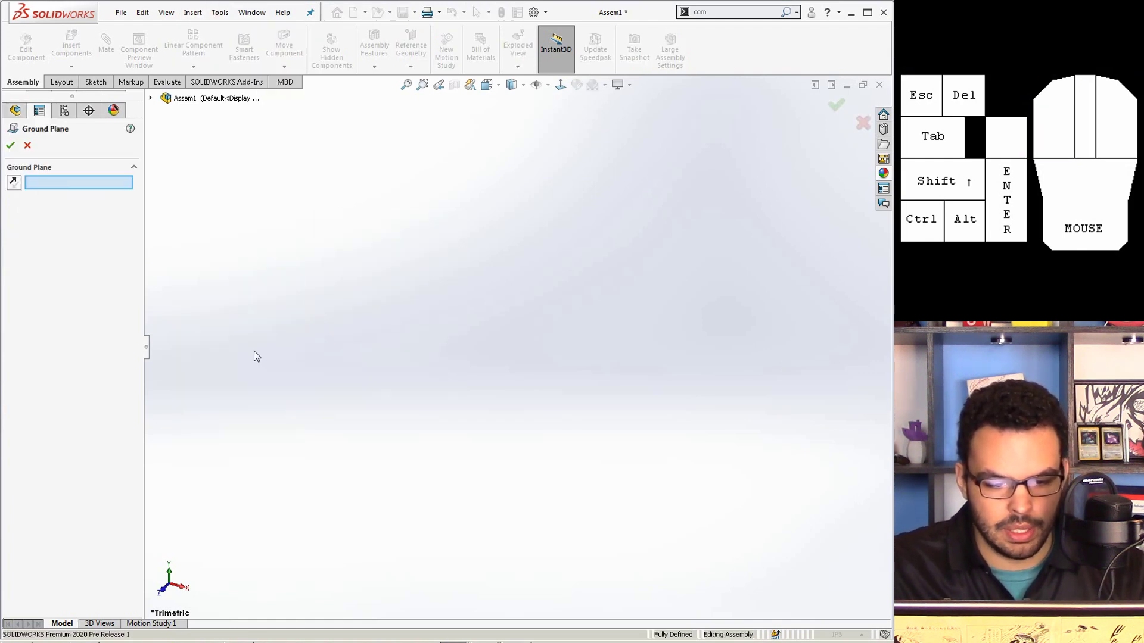
left_click(150, 98)
left_click(203, 166)
left_click(10, 145)
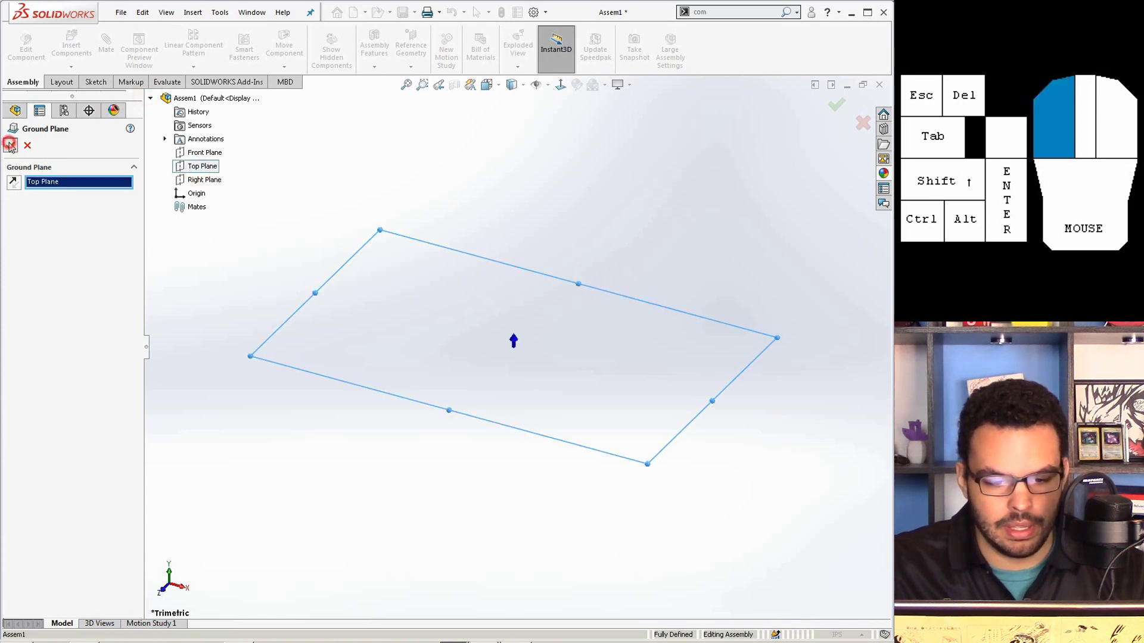
Step: Insert the tree_stl_mesh80 part into the assembly and move it freehand away from its initial placement
left_click(70, 58)
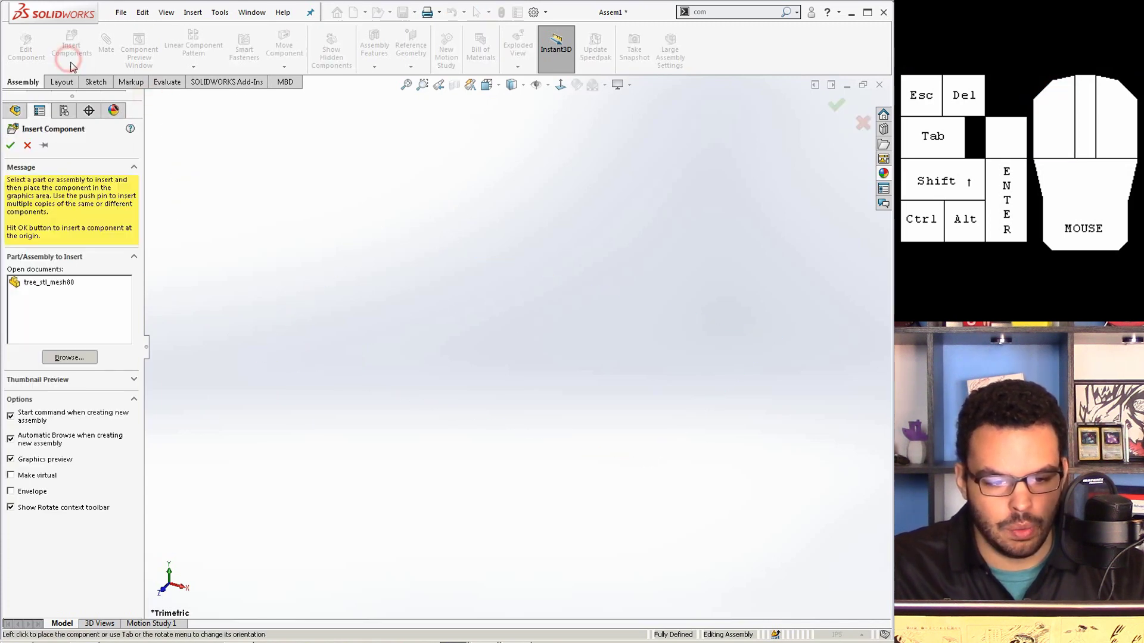
left_click(52, 282)
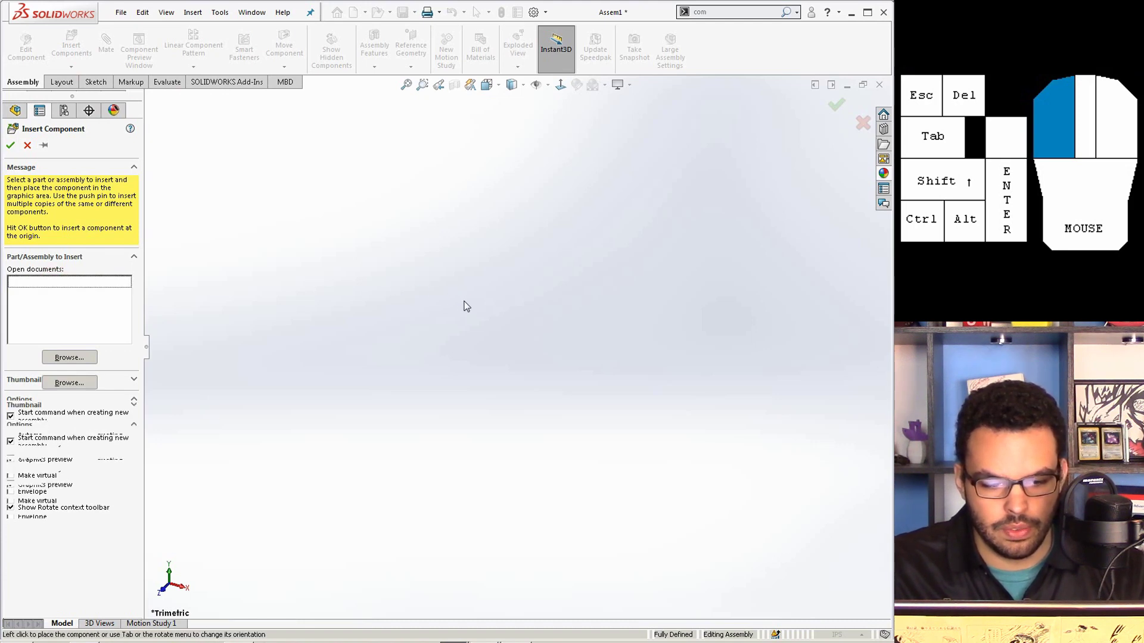
left_click(466, 306)
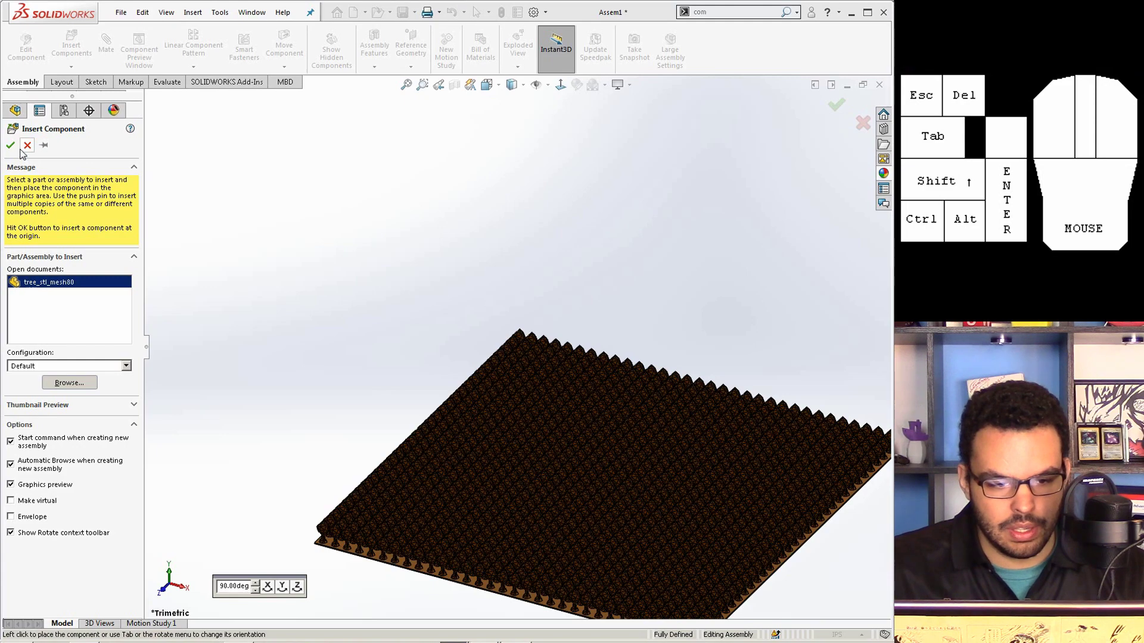
left_click(447, 326)
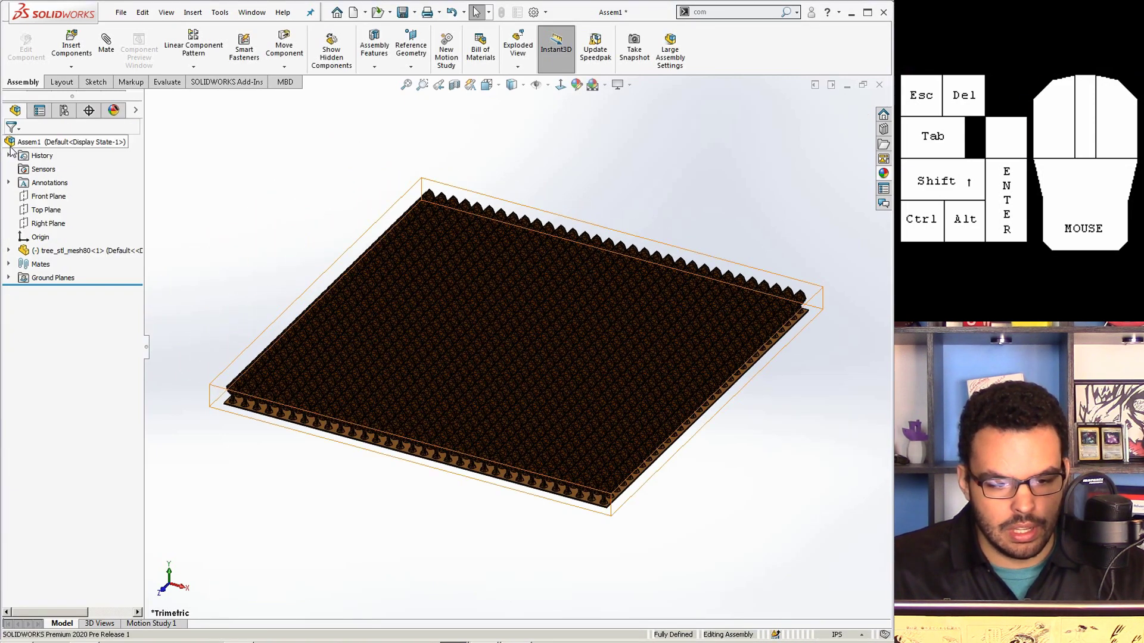
left_click(39, 237)
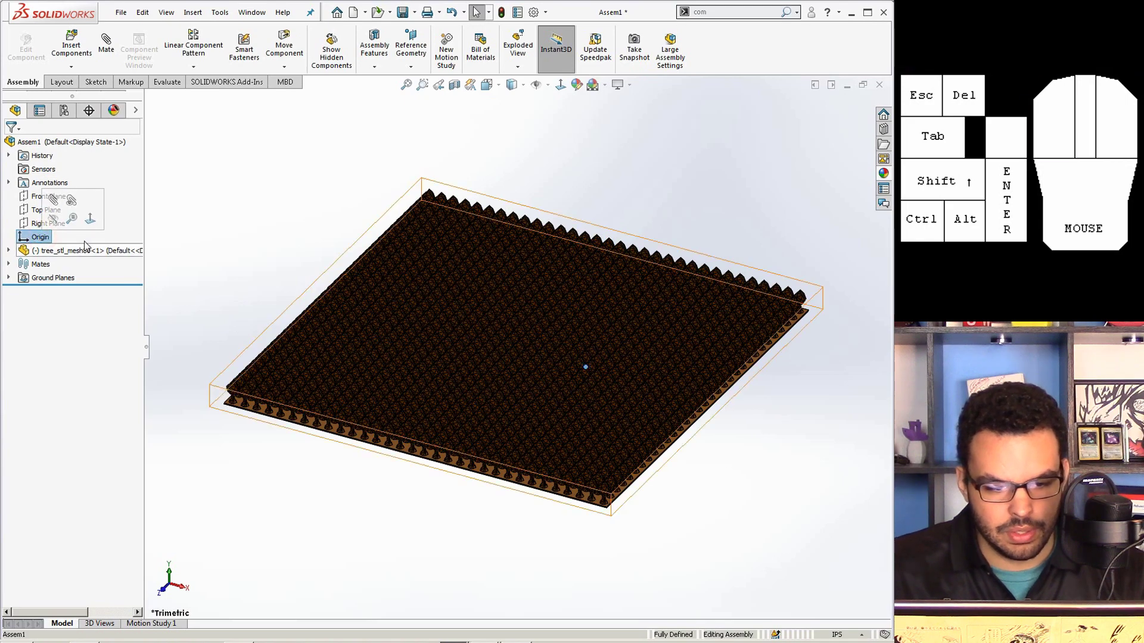
mouse_move(506, 353)
left_mouse_down()
mouse_move(750, 506)
mouse_move(780, 604)
left_mouse_up()
left_click(686, 309)
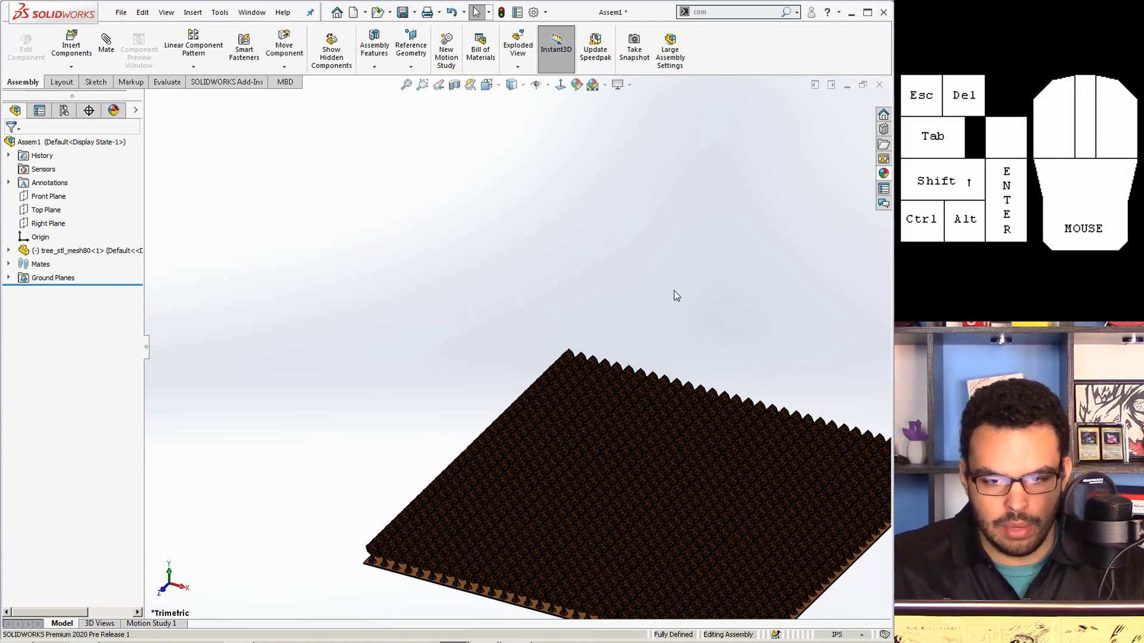
Step: Rebuild the assembly and save it as FOR THE TREES
key("ctrl+s")
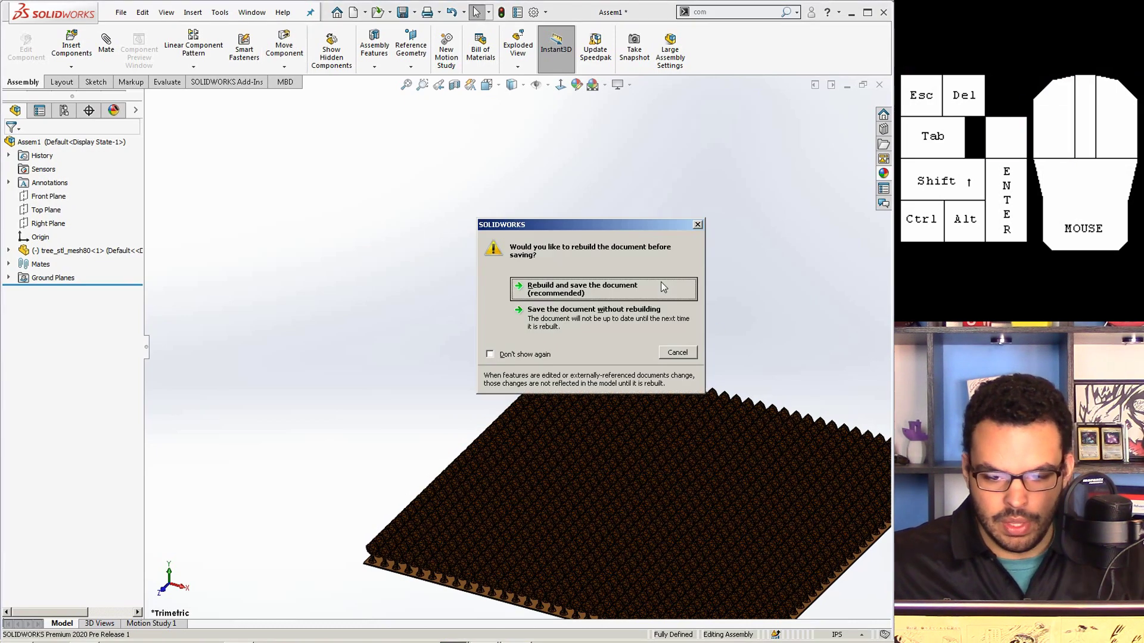
left_click(616, 294)
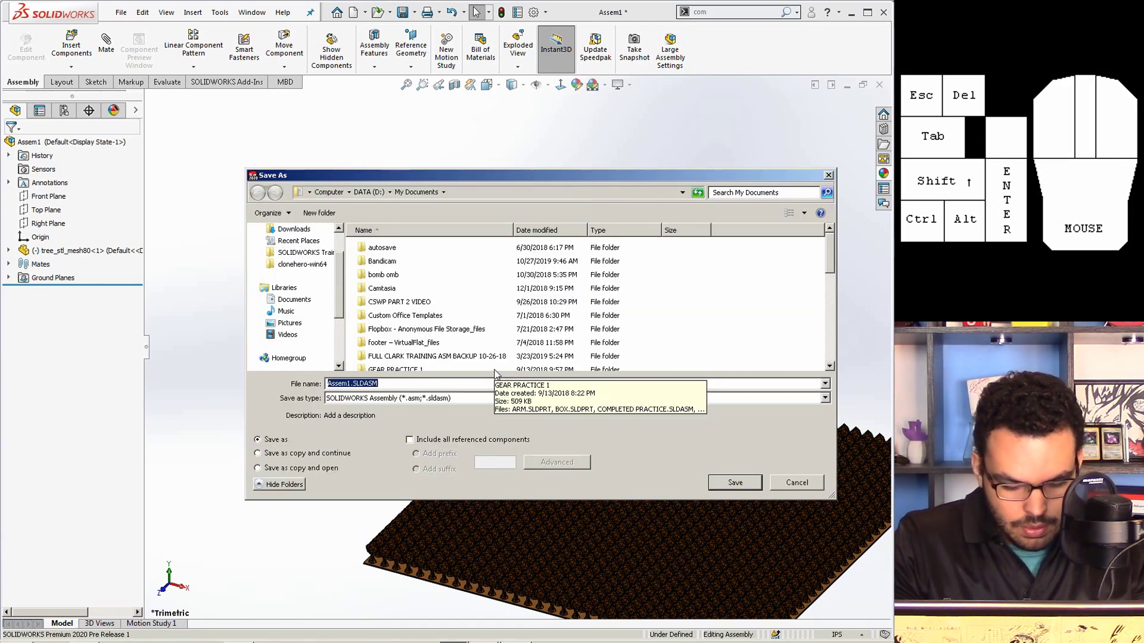
type("FOR THE ")
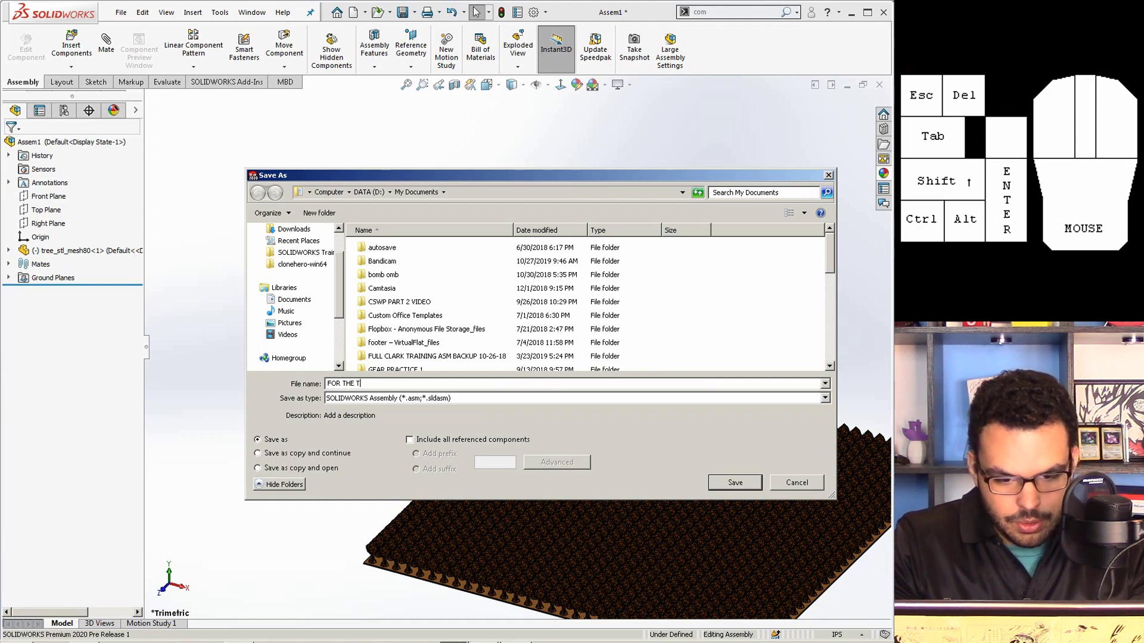
type("TREES")
key("Return")
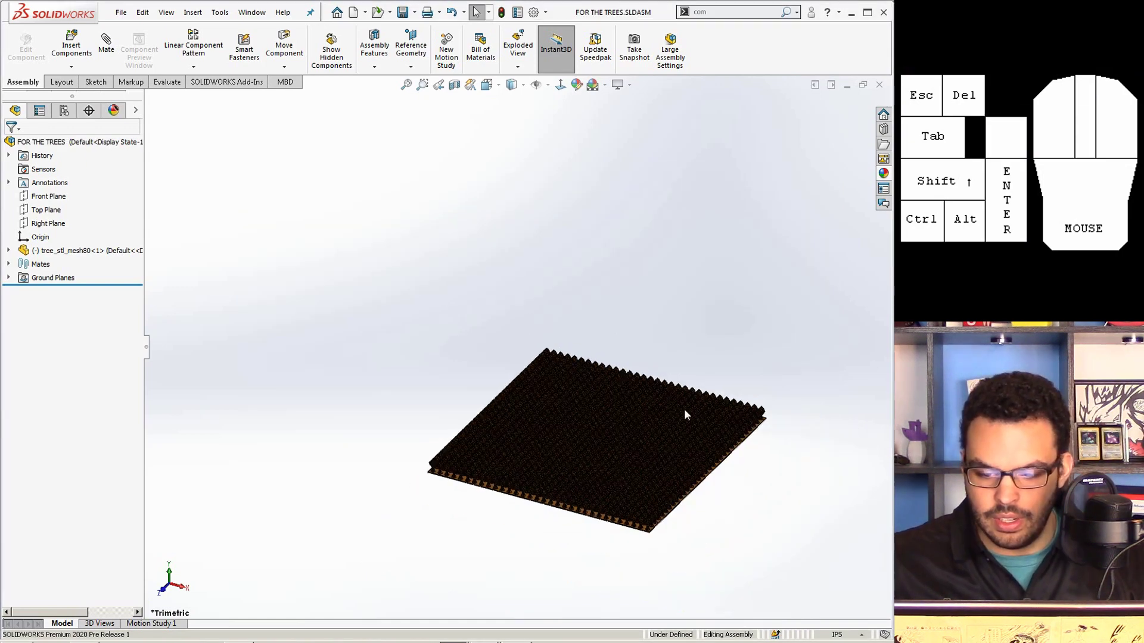
Step: Close the open documents and reopen FOR THE TREES in Large Design Review mode with Edit assembly enabled
scroll(685, 387, "down", 2)
left_click_drag(252, 12, 370, 136)
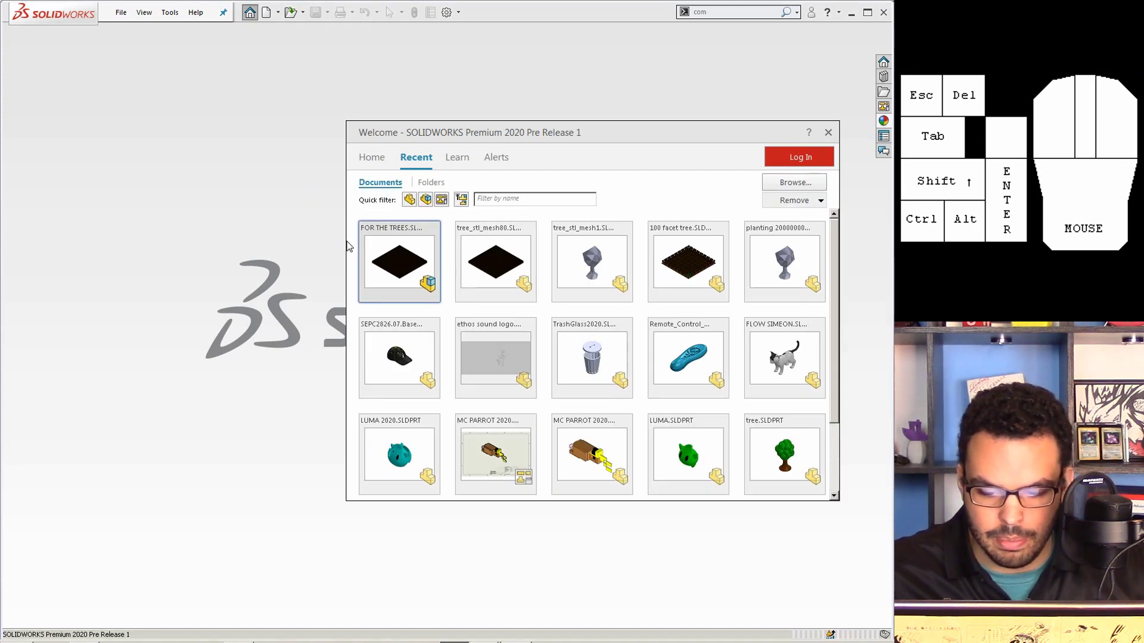
left_click(434, 298)
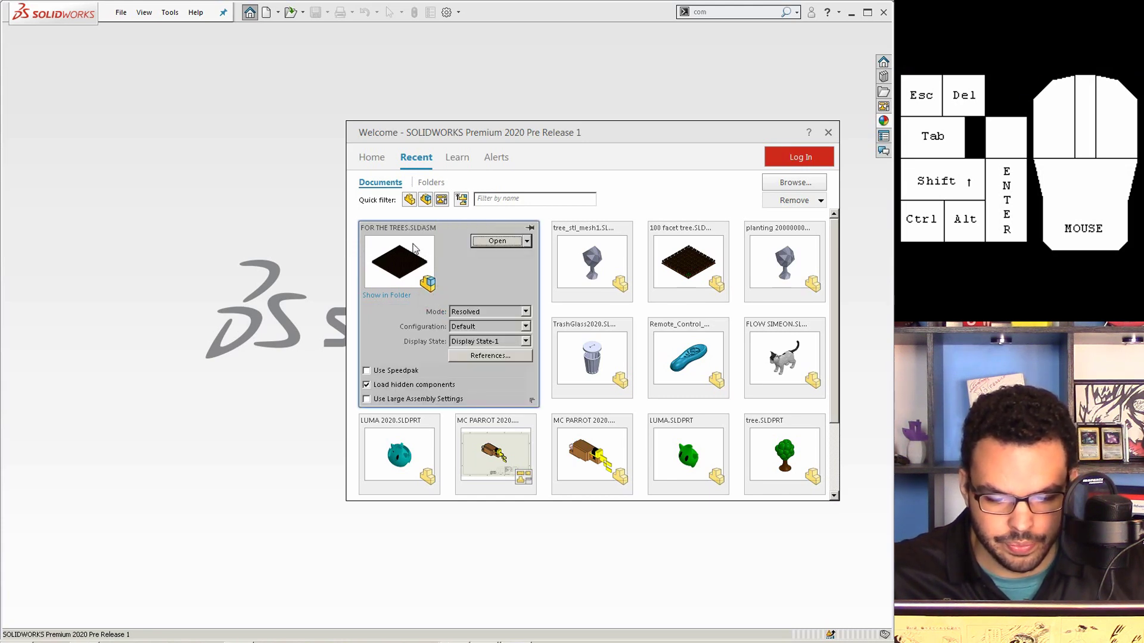
left_click(511, 312)
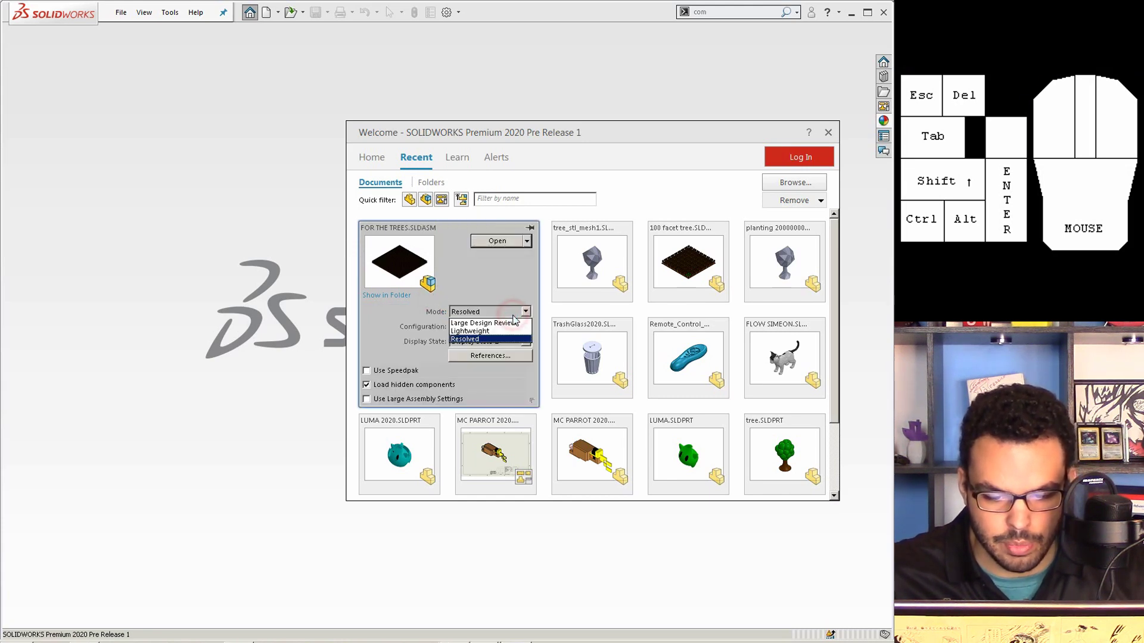
left_click(499, 326)
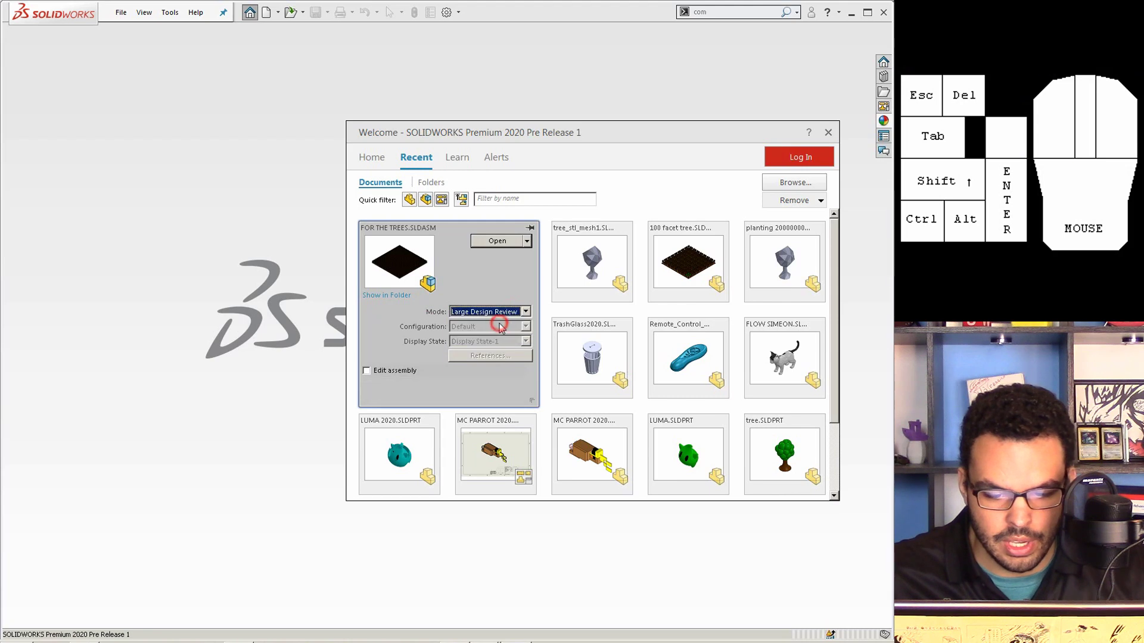
left_click(377, 372)
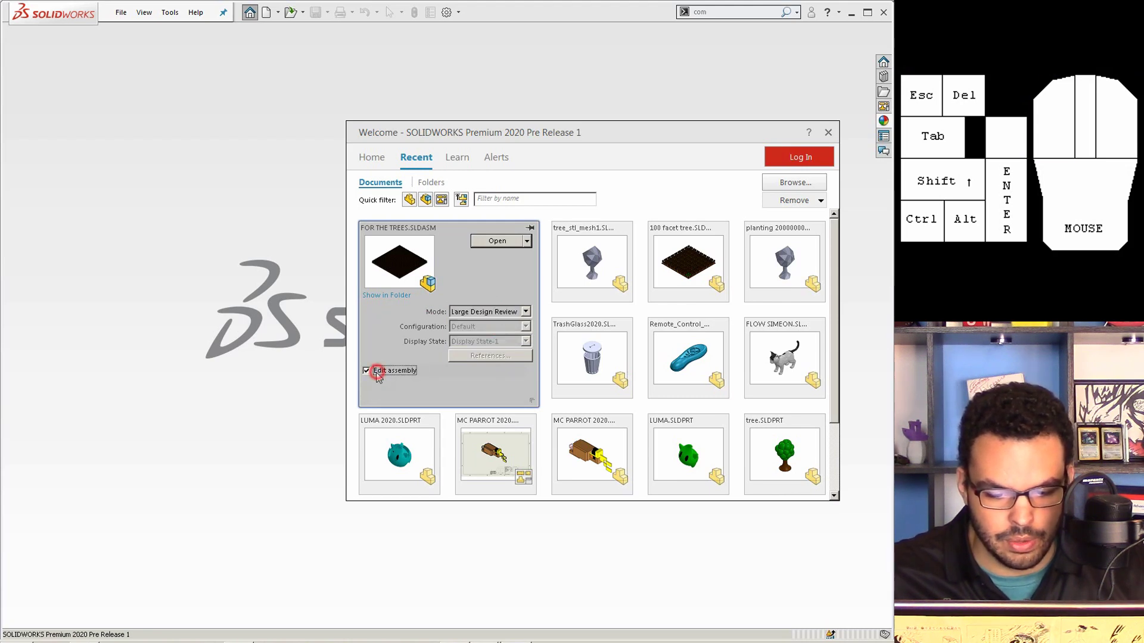
left_click(498, 241)
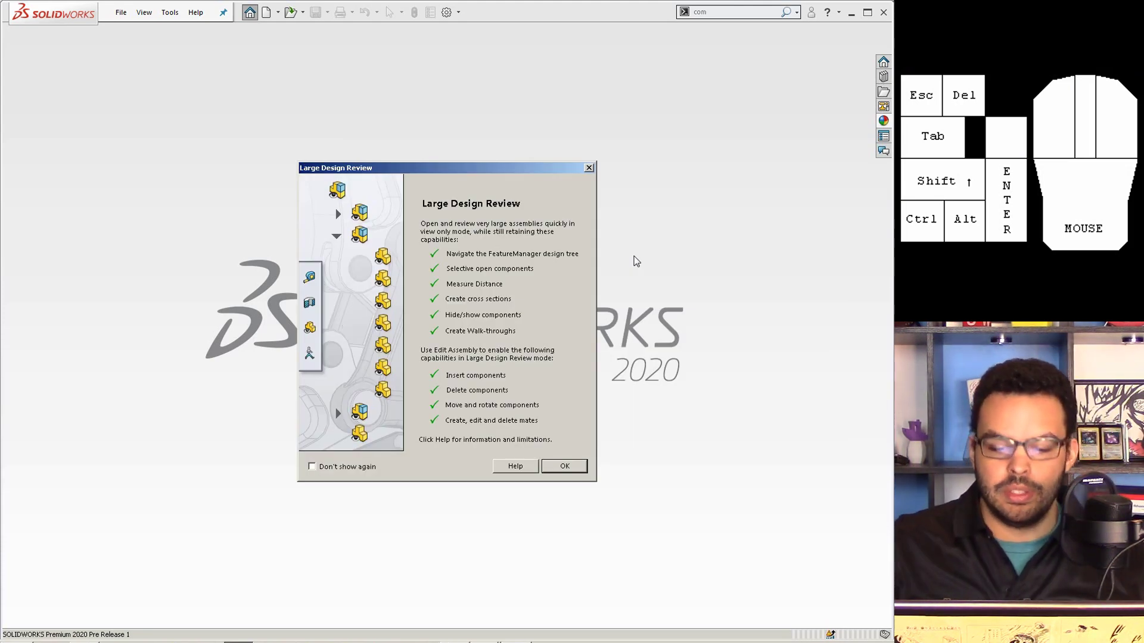
key("Return")
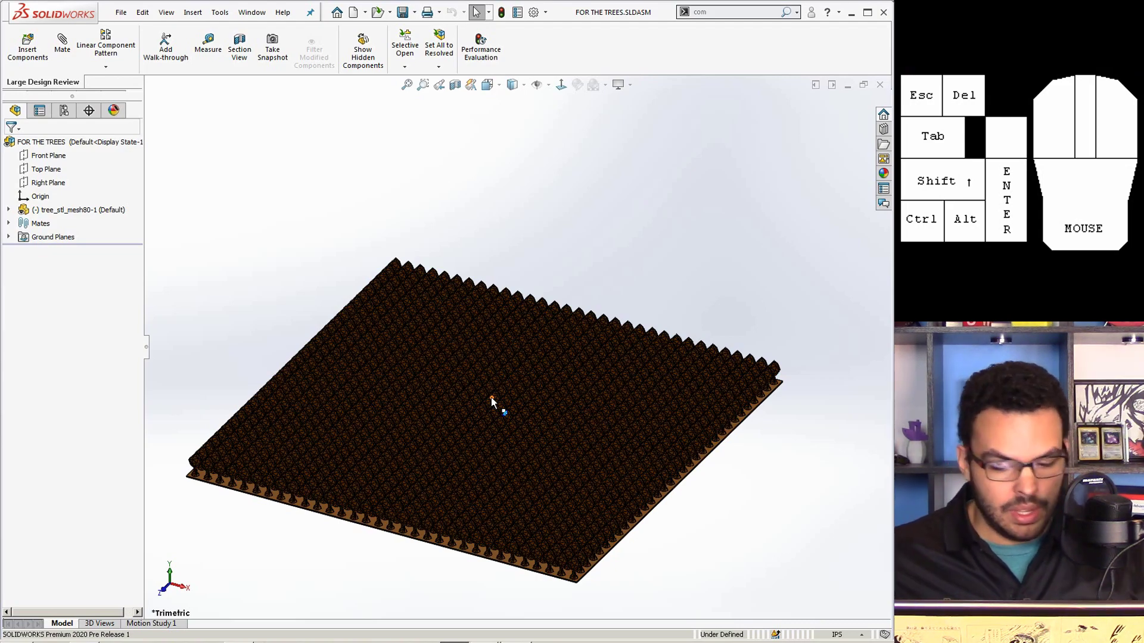
Step: Try to duplicate the forest component directly in the graphics area
scroll(492, 418, "up", 3)
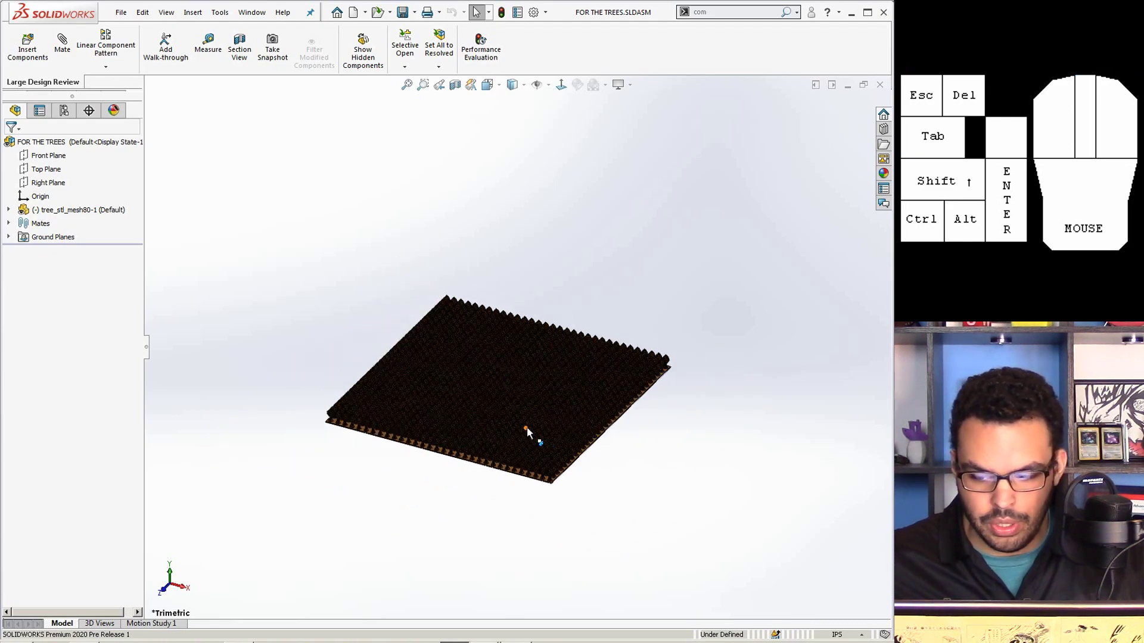
key("ctrl")
left_click_drag(517, 407, 614, 439, "ctrl")
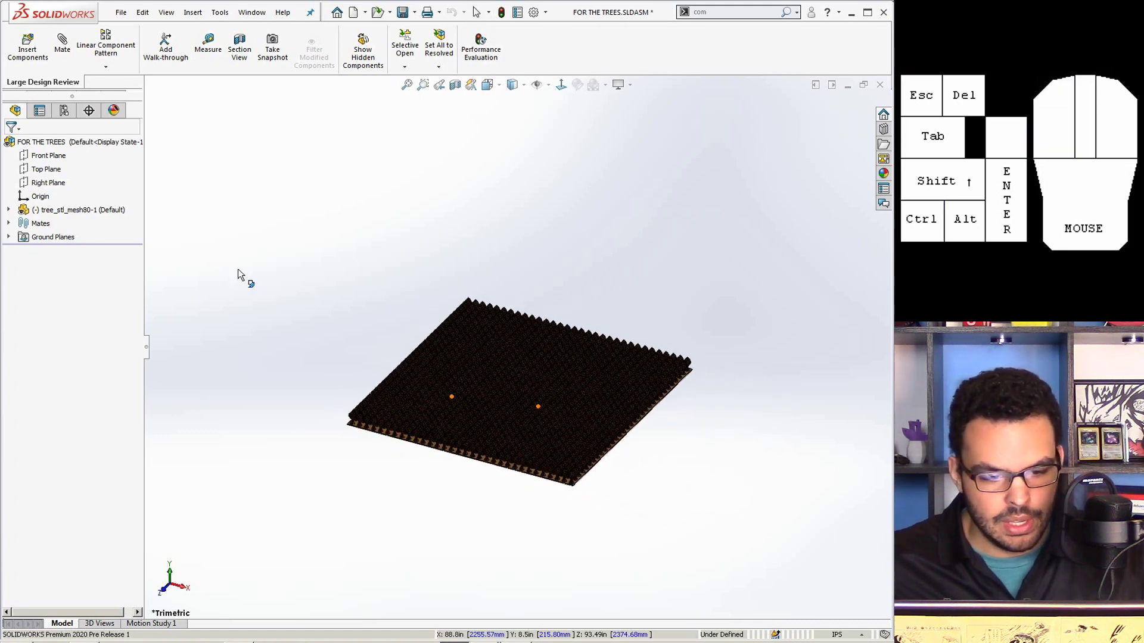
Step: Copy the tree_stl_mesh80 component and paste a second instance into the assembly
left_click(84, 210)
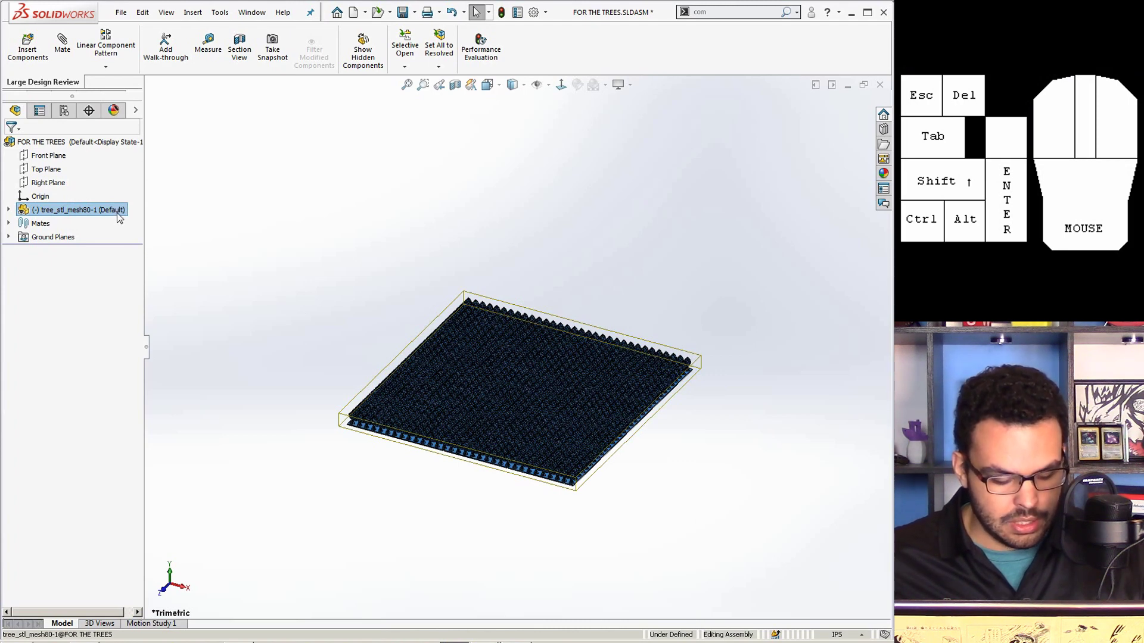
left_click(142, 12)
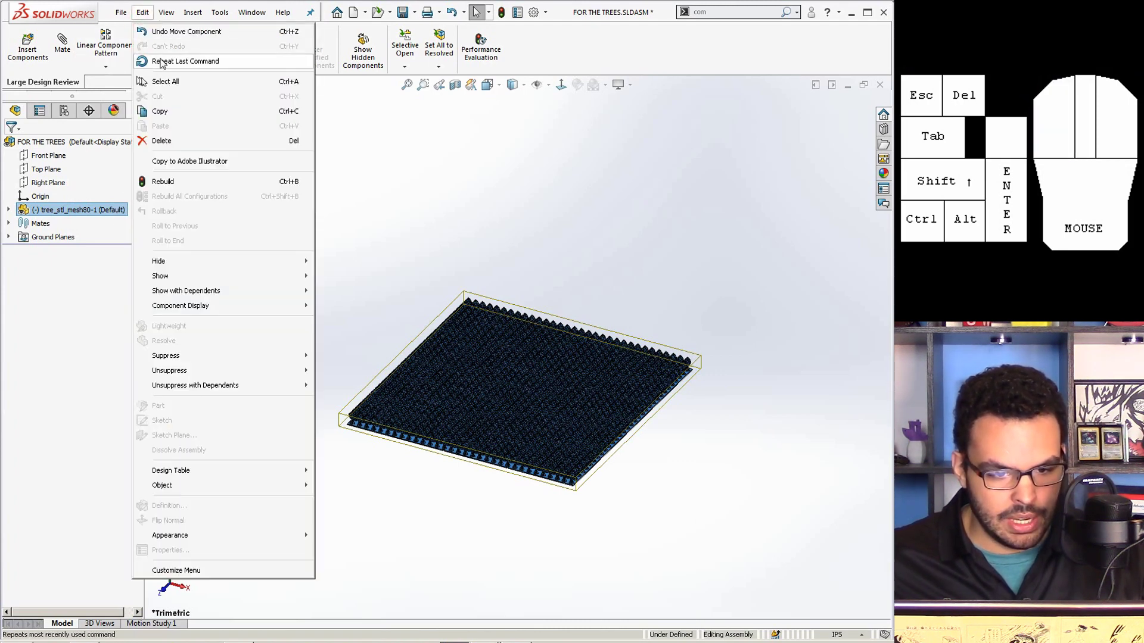
left_click(160, 110)
left_click(143, 13)
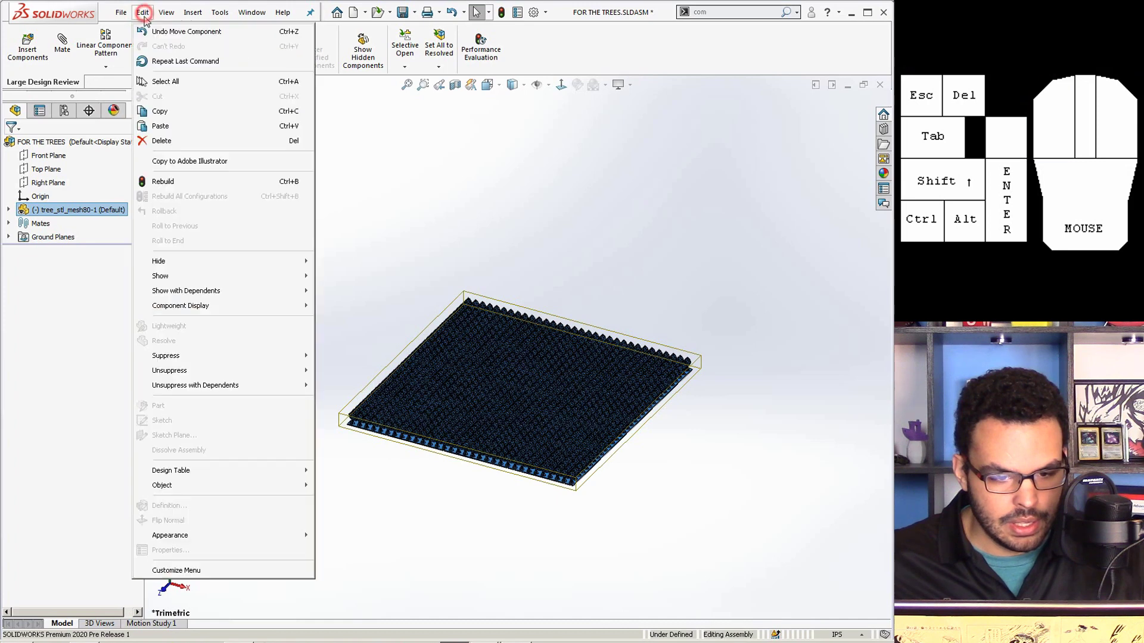
left_click(159, 126)
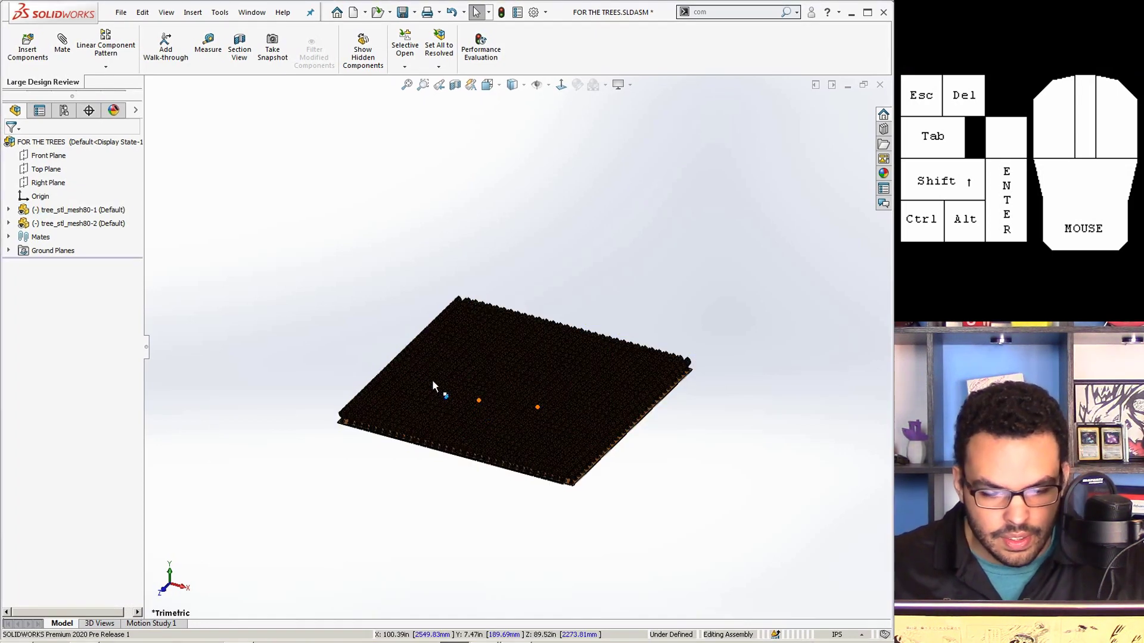
Step: Move one forest component lengthwise so the two base plates sit side by side, and save the assembly
left_click_drag(465, 388, 796, 465)
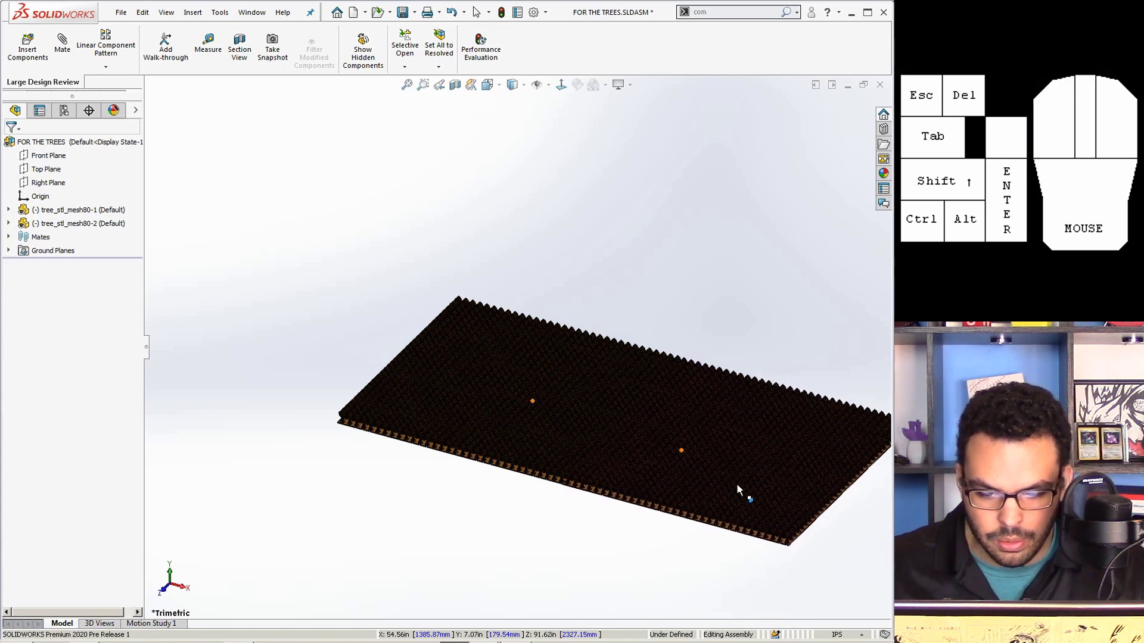
left_click(585, 560)
scroll(618, 415, "down", 10)
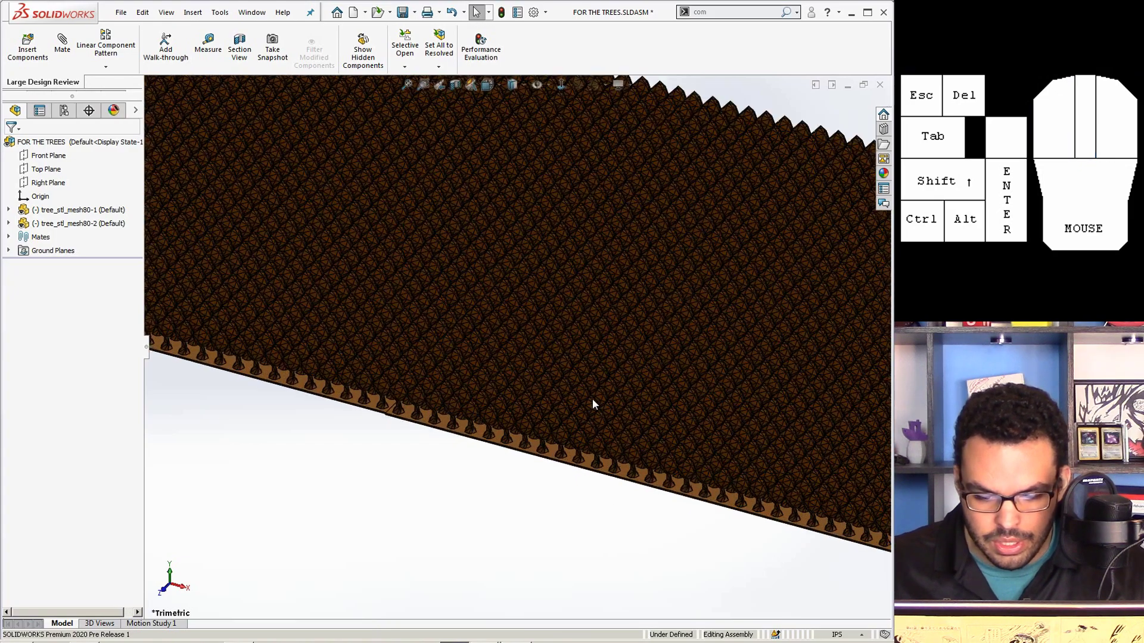
mouse_move(597, 378)
middle_mouse_down()
mouse_move(620, 322)
mouse_move(606, 379)
middle_mouse_up()
scroll(600, 375, "up", 8)
middle_click_drag(548, 465, 567, 542)
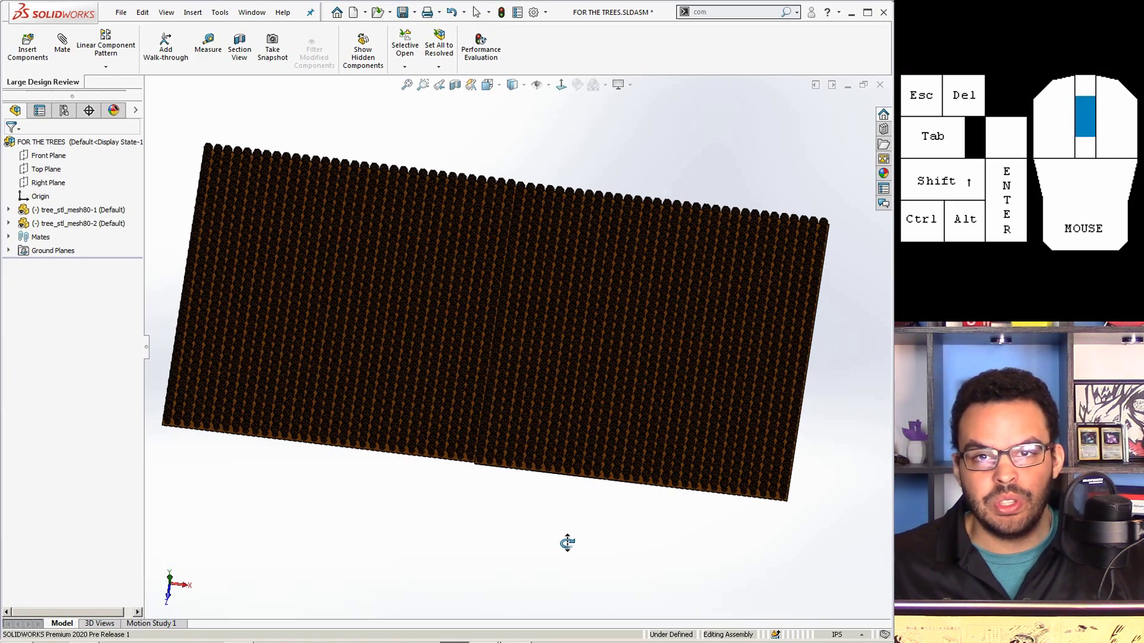
middle_click_drag(567, 542, 567, 544)
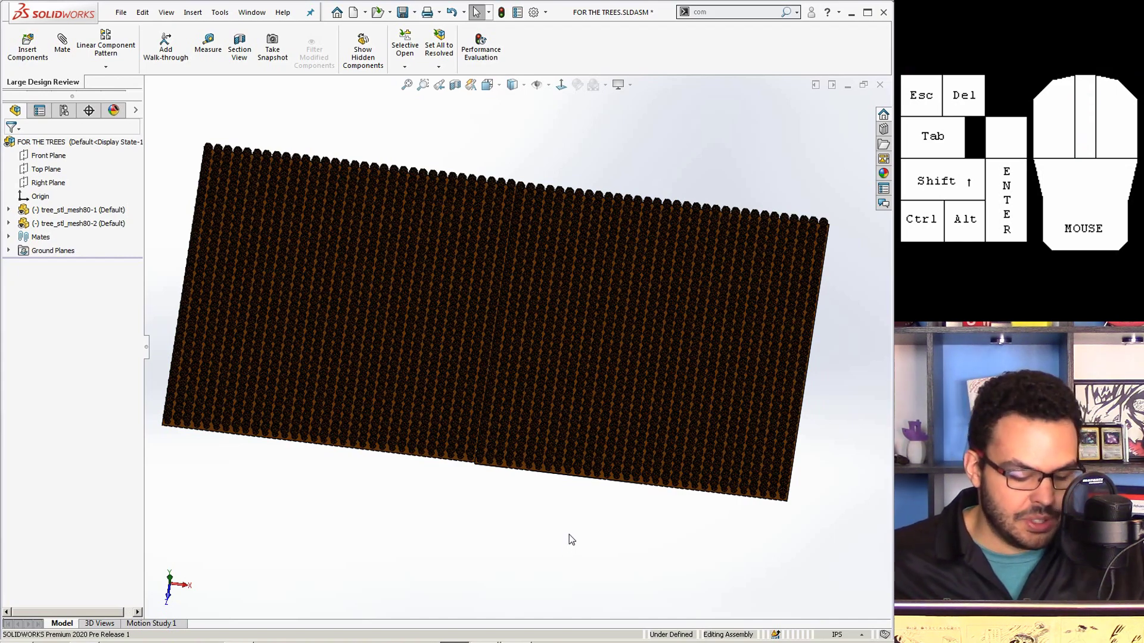
key("ctrl+s")
left_click(641, 291)
Step: Try to copy both forest components together within the assembly
scroll(616, 340, "up", 3)
middle_click_drag(582, 357, 475, 310)
left_click(113, 210)
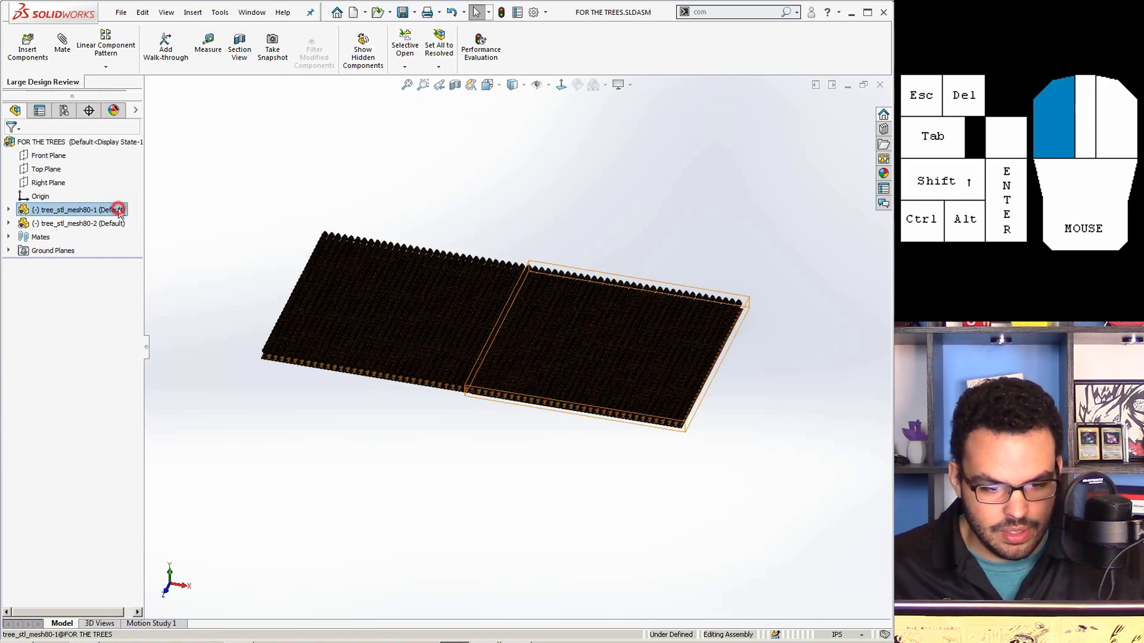
left_click(119, 224, "ctrl")
left_click(142, 12)
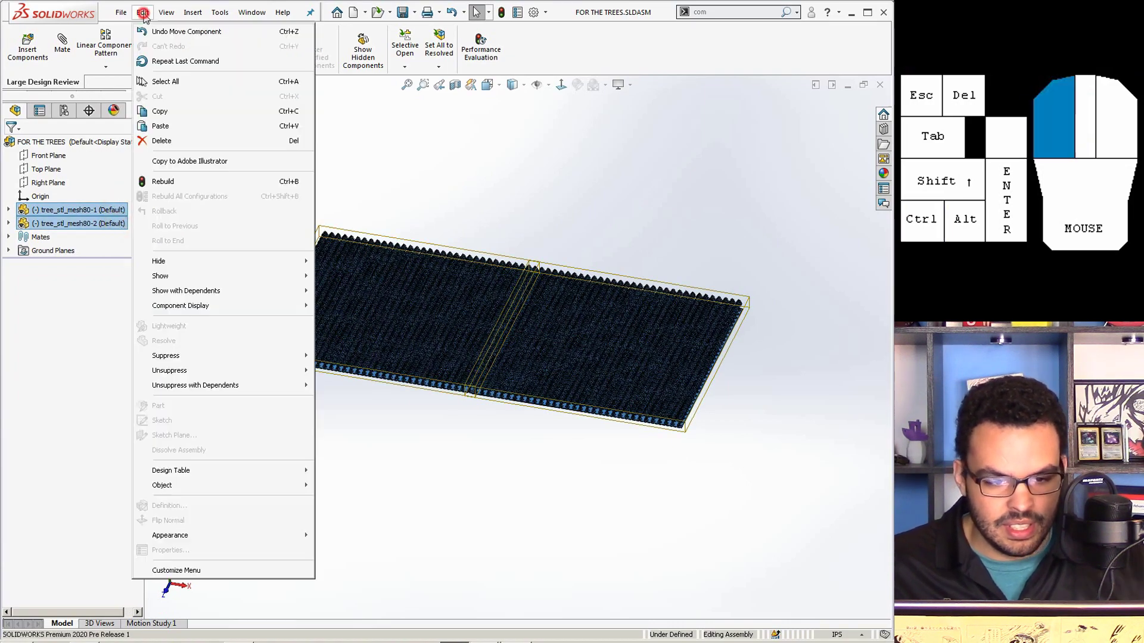
left_click(160, 111)
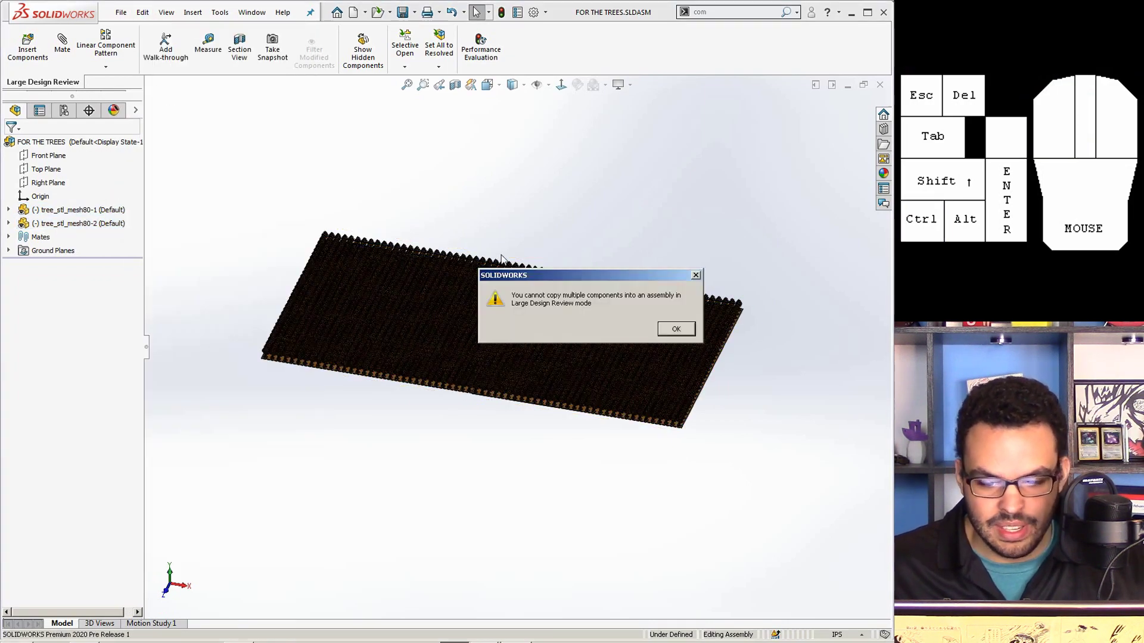
Step: Paste a third instance of the tree_stl_mesh80 component into the assembly in front of the existing pair
left_click(684, 332)
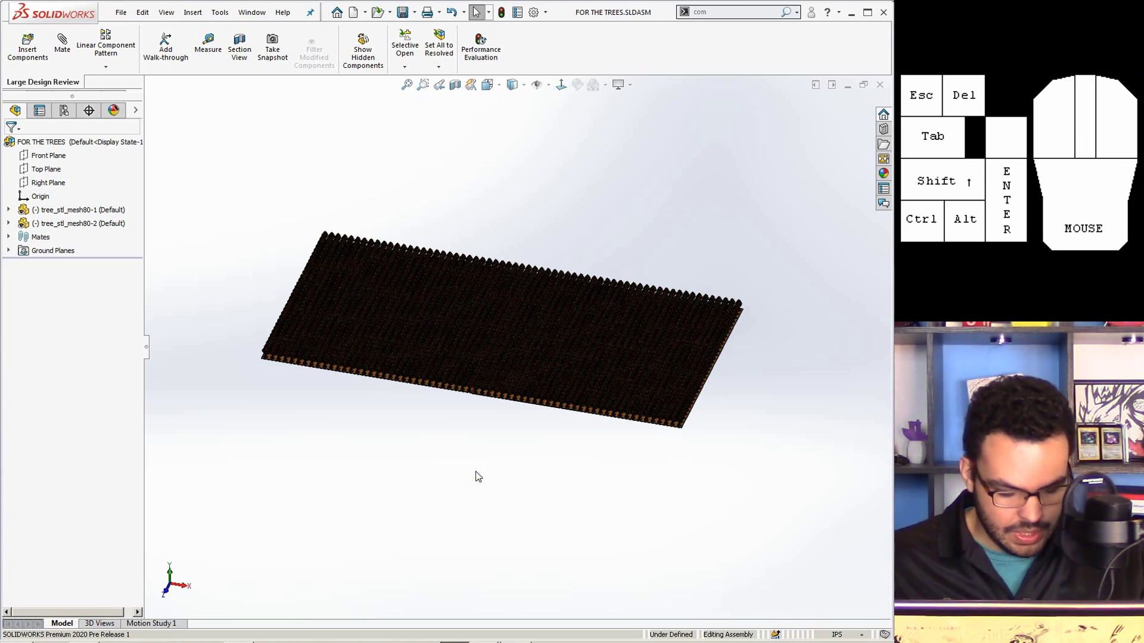
key("ctrl+v")
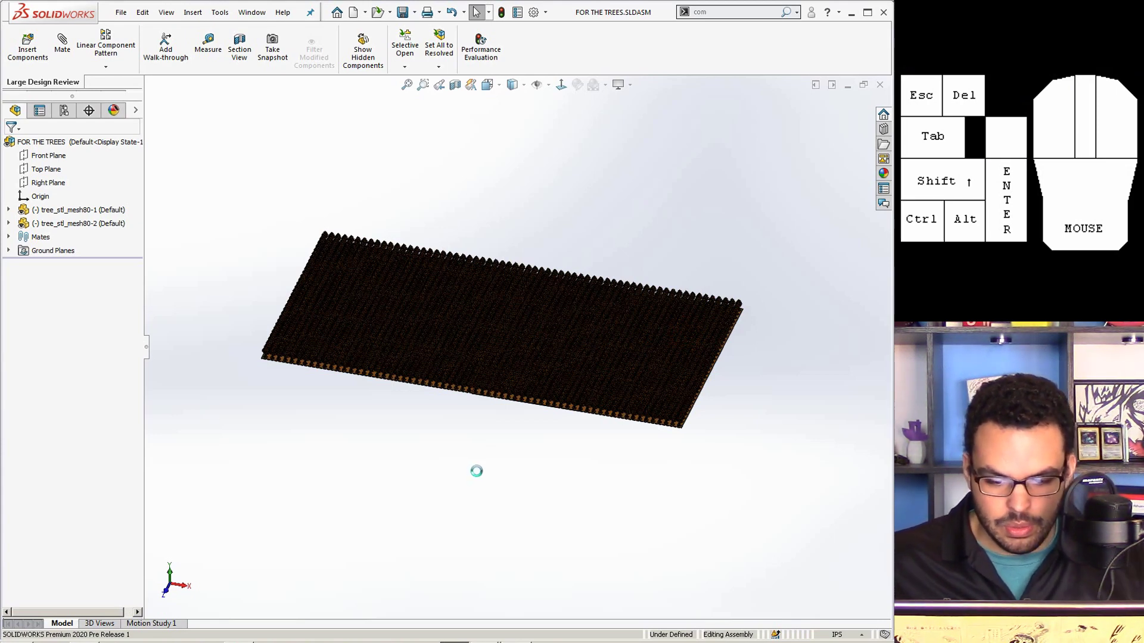
left_click(476, 474)
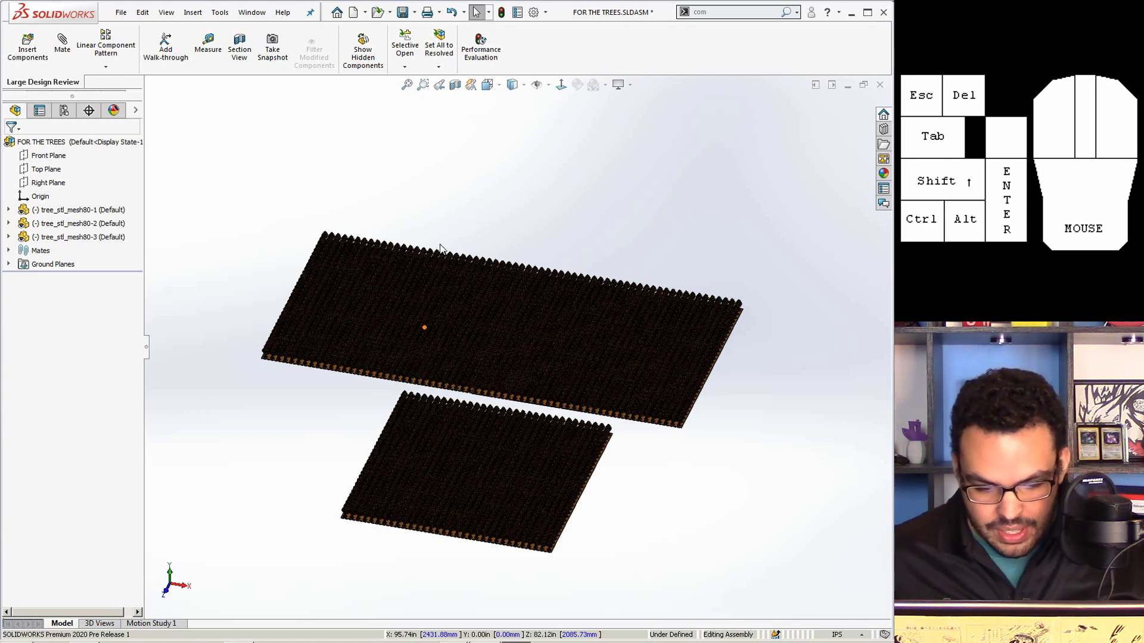
Step: Add a fourth tree_stl_mesh80 instance and move the forest components apart into two rough rows
left_click_drag(562, 487, 383, 469)
left_click_drag(458, 359, 370, 270)
left_click_drag(597, 367, 706, 333)
left_click_drag(683, 405, 781, 310)
left_click_drag(388, 459, 342, 441)
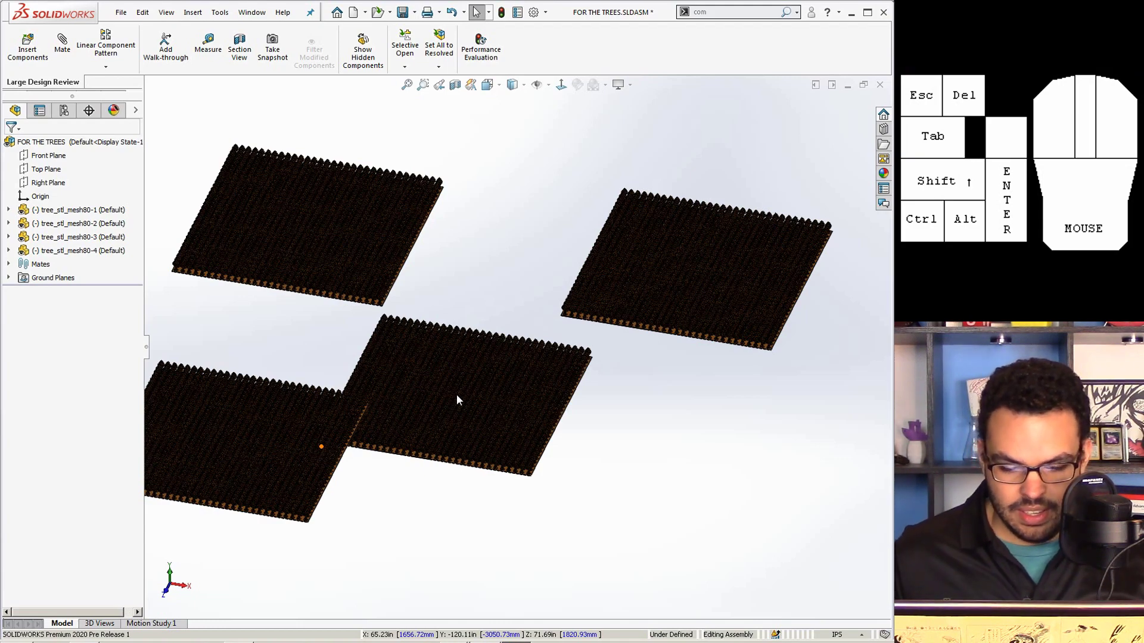
left_click_drag(475, 421, 460, 494)
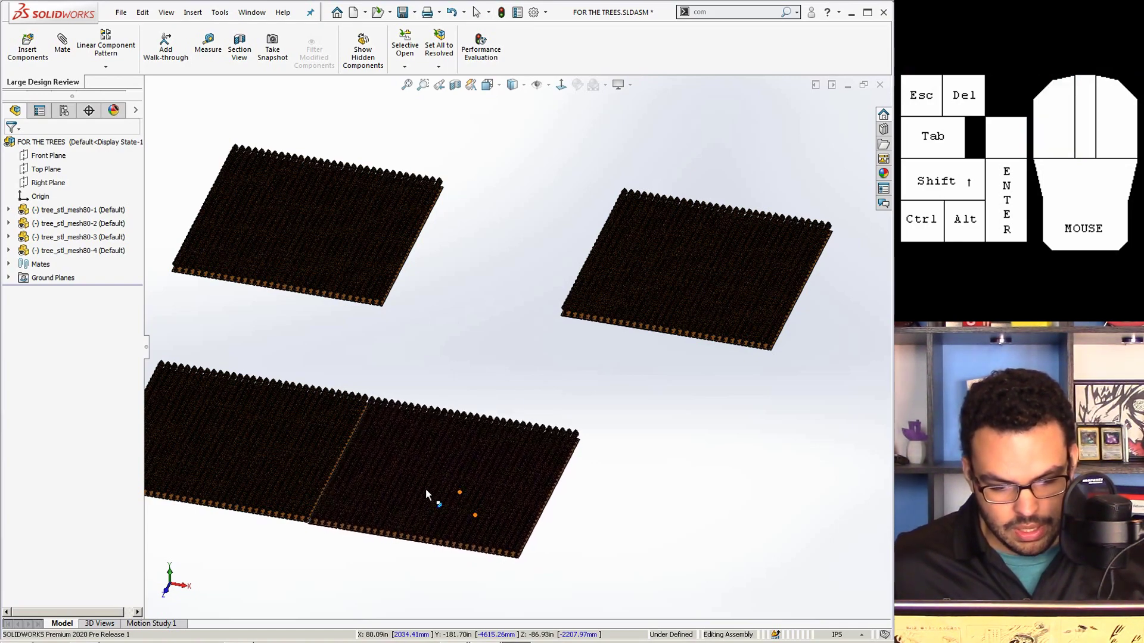
left_click_drag(613, 309, 357, 427)
left_click_drag(335, 288, 327, 364)
Step: Mate the base plate faces of all four forest components coincident with the assembly's Top Plane
mouse_move(653, 480)
middle_mouse_down()
mouse_move(637, 455)
mouse_move(551, 483)
mouse_move(486, 467)
mouse_move(487, 385)
middle_mouse_up()
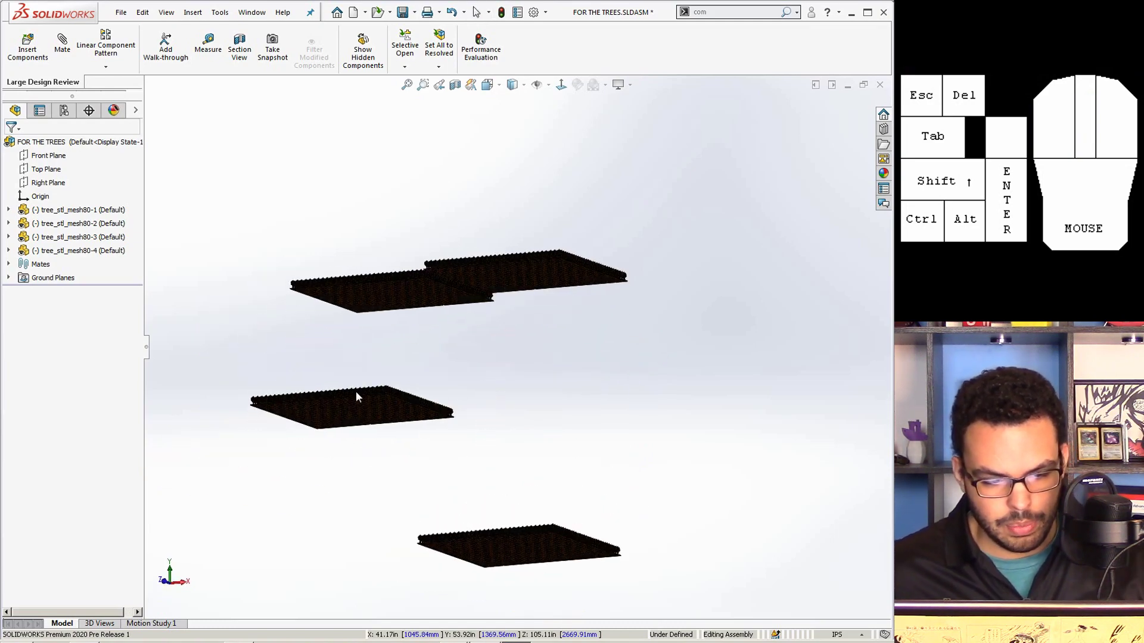
left_click(42, 169)
left_click(513, 270, "ctrl")
left_click(368, 302, "ctrl")
left_click(387, 419, "ctrl")
left_click(522, 551, "ctrl")
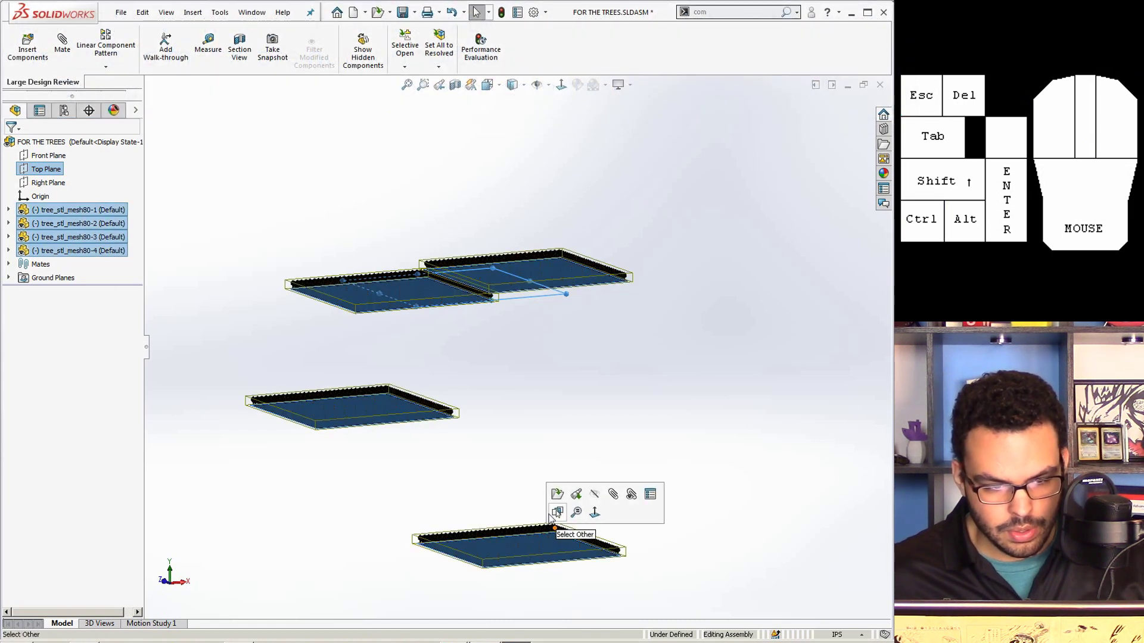
left_click(62, 43)
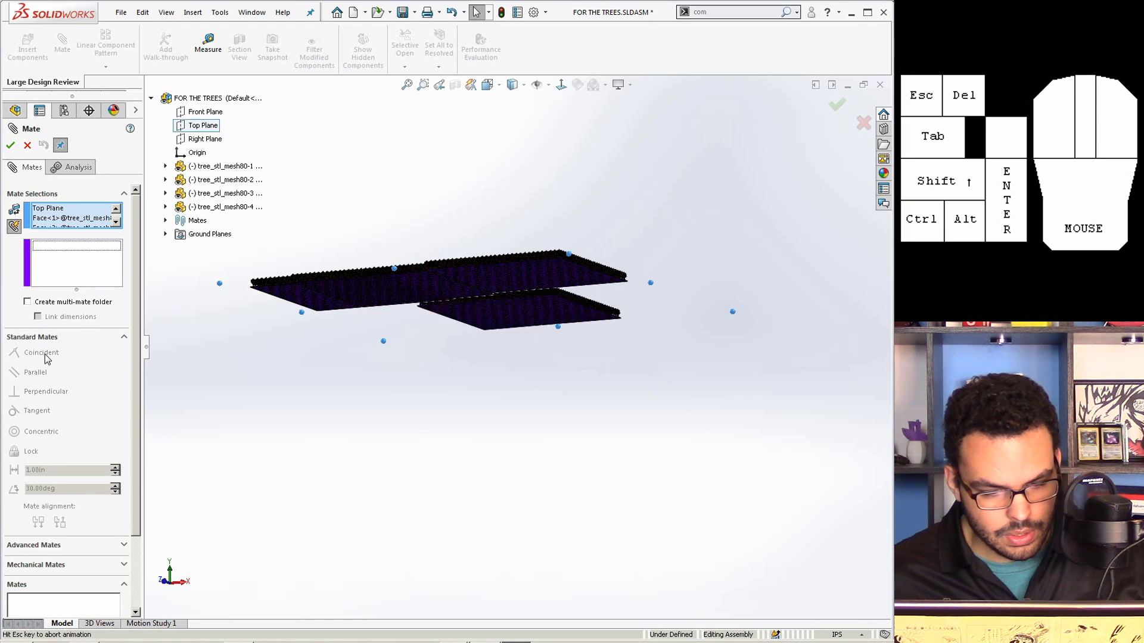
left_click(10, 145)
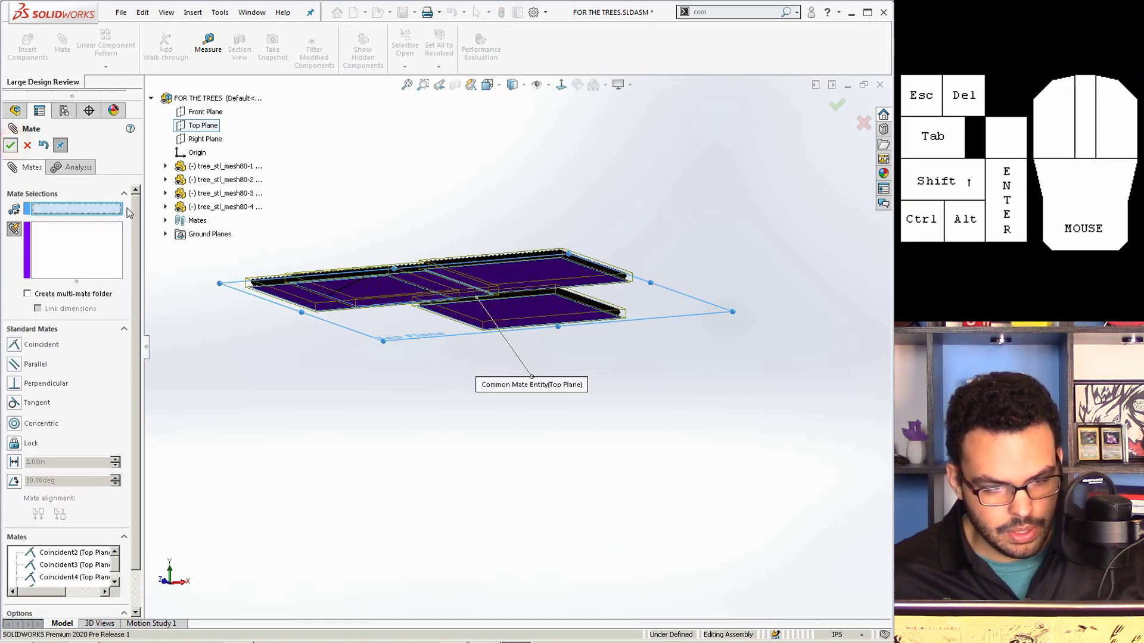
middle_click_drag(393, 259, 415, 341)
left_click(10, 145)
Step: Move the four forest components together into a two-by-two block on the shared plane
left_click_drag(379, 330, 358, 416)
left_click_drag(306, 384, 349, 528)
left_click_drag(536, 402, 531, 382)
left_click_drag(487, 261, 583, 564)
scroll(480, 453, "down", 5)
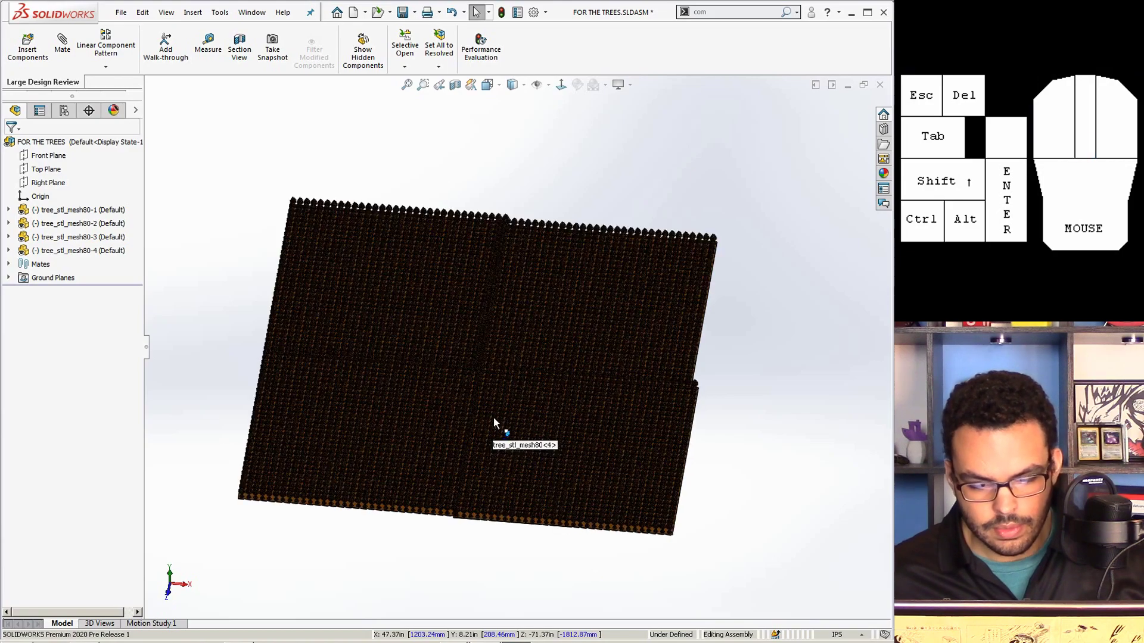
scroll(495, 417, "down", 3)
middle_click_drag(495, 417, 482, 376)
scroll(520, 363, "down", 4)
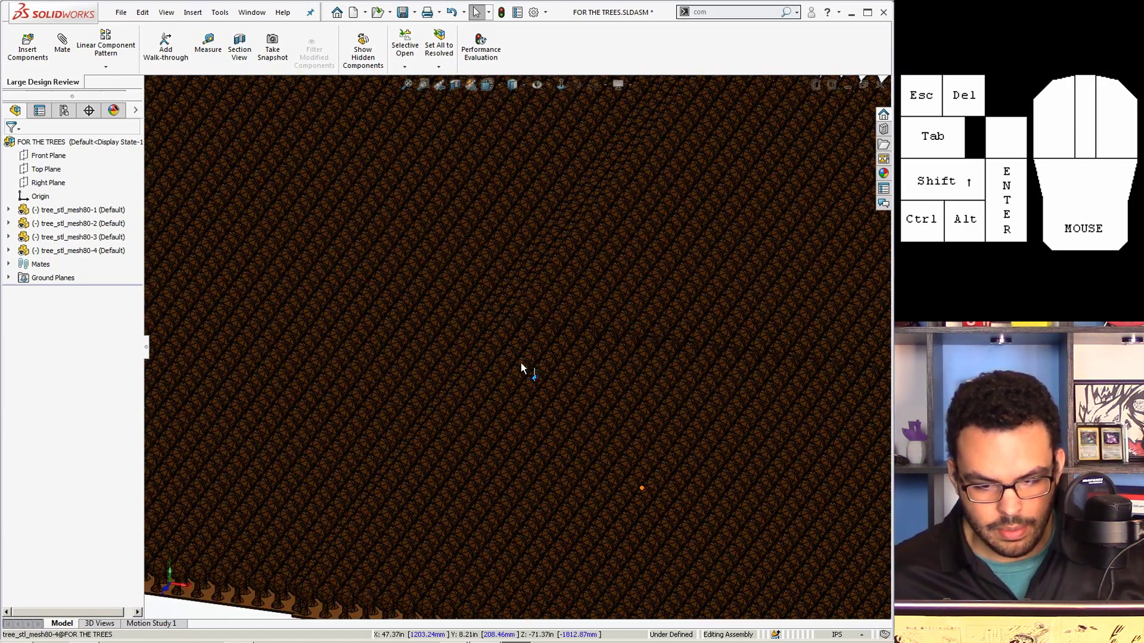
scroll(474, 286, "down", 2)
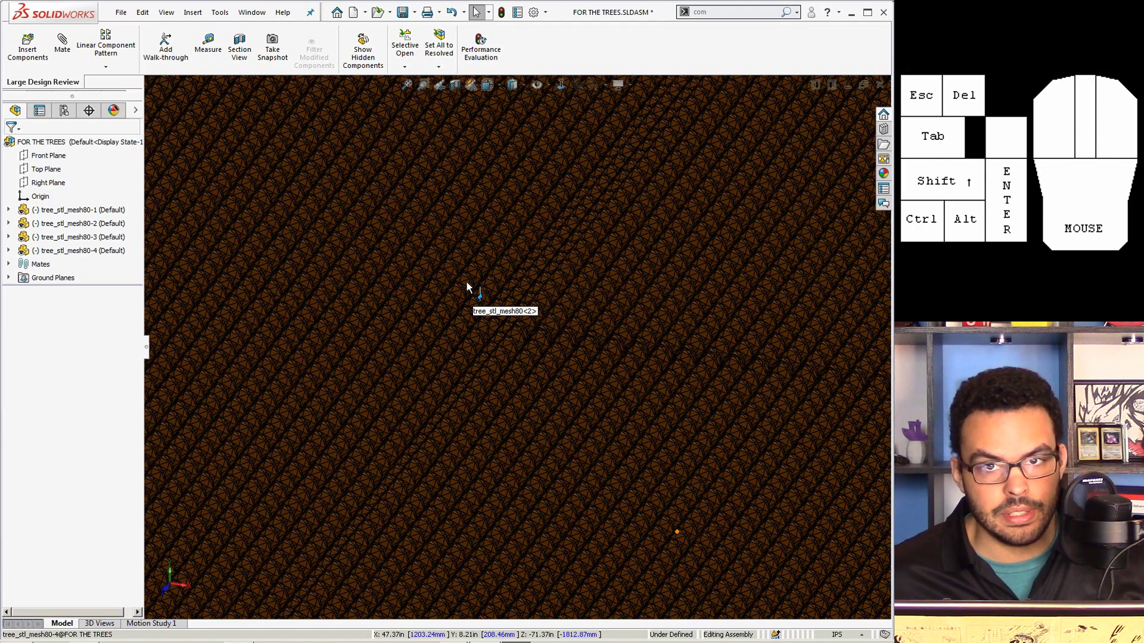
scroll(467, 284, "up", 5)
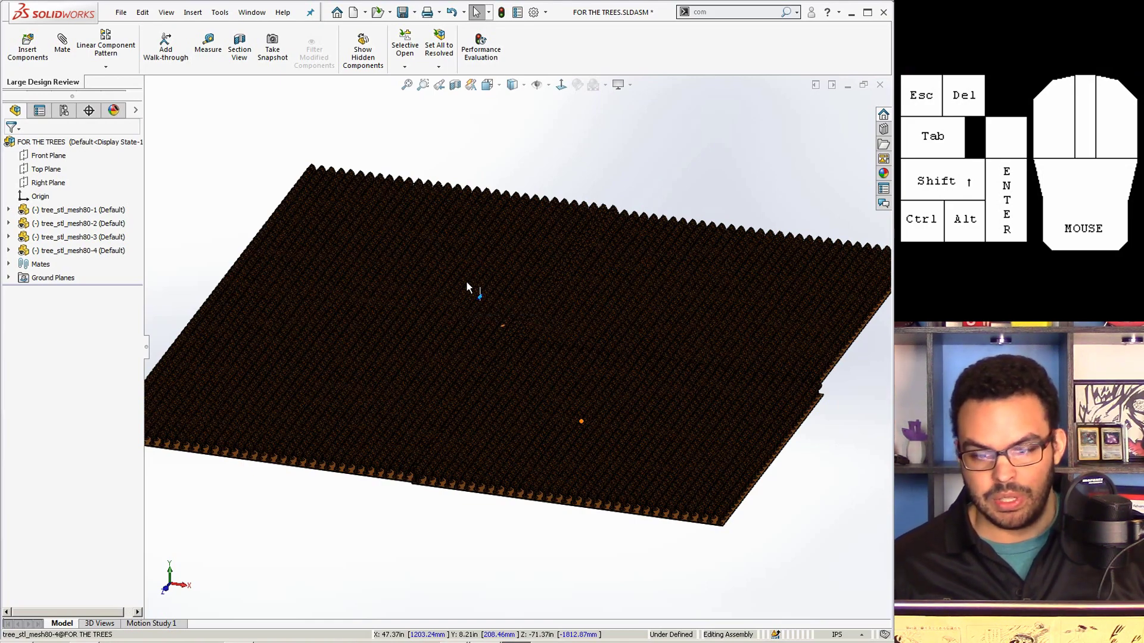
Step: Start a walk-through of the forest assembly and dismiss its quick start instructions
left_click(112, 112)
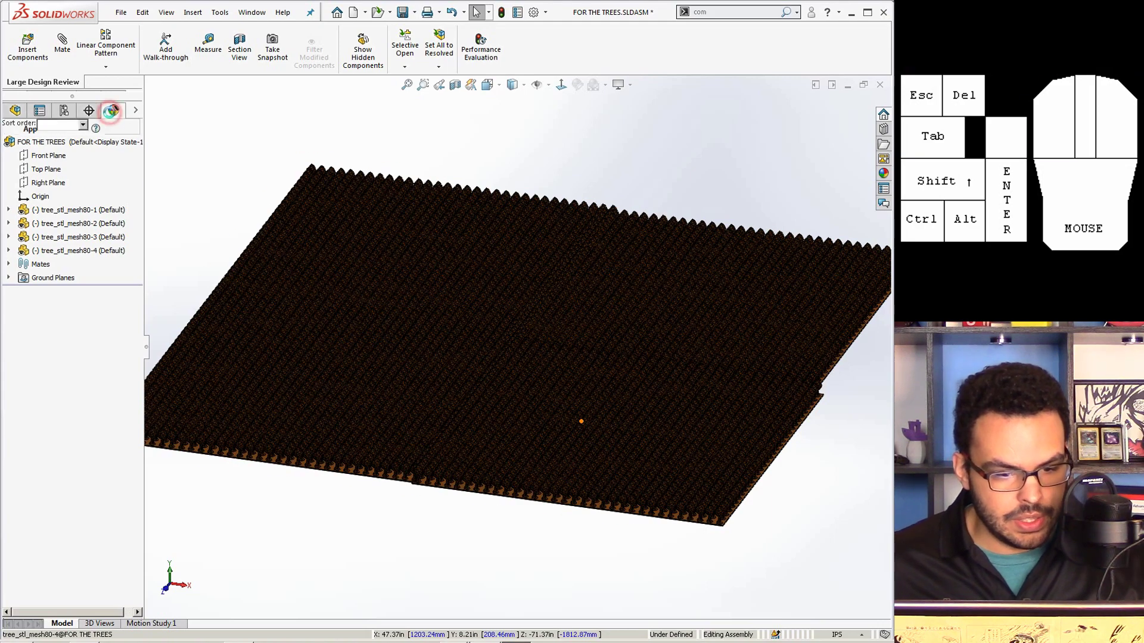
left_click(42, 128)
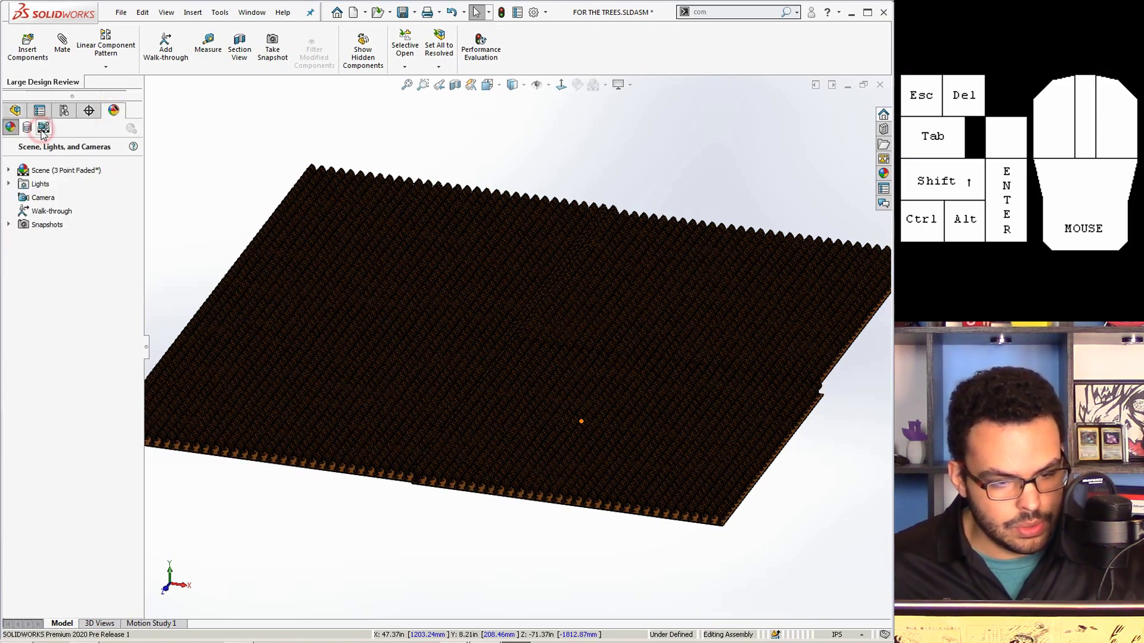
right_click(44, 211)
left_click(67, 220)
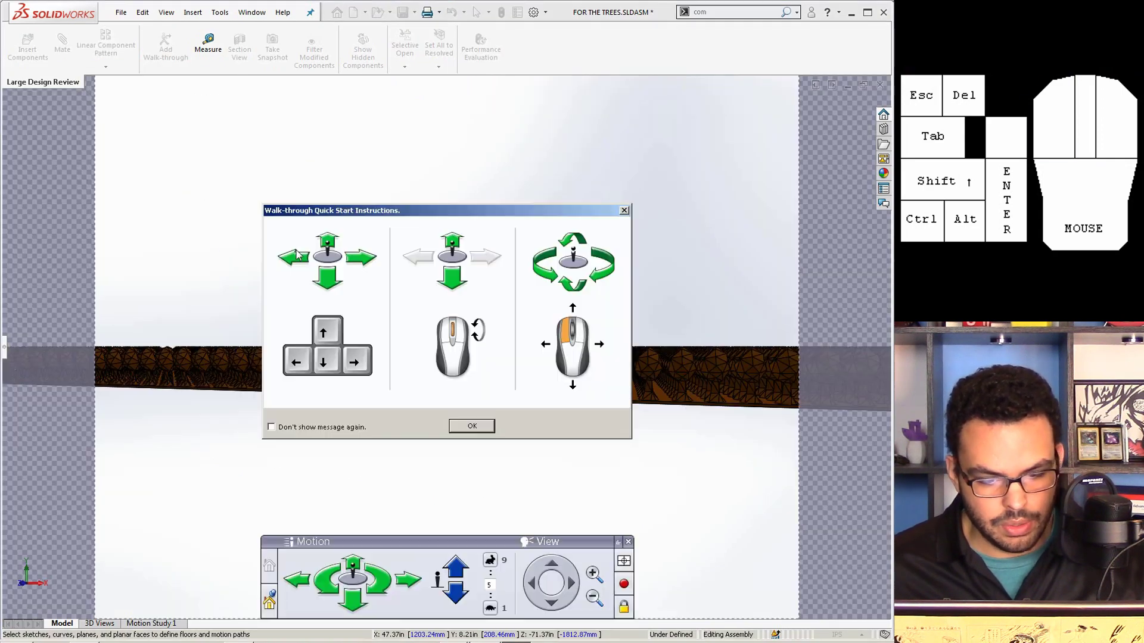
left_click_drag(548, 212, 747, 138)
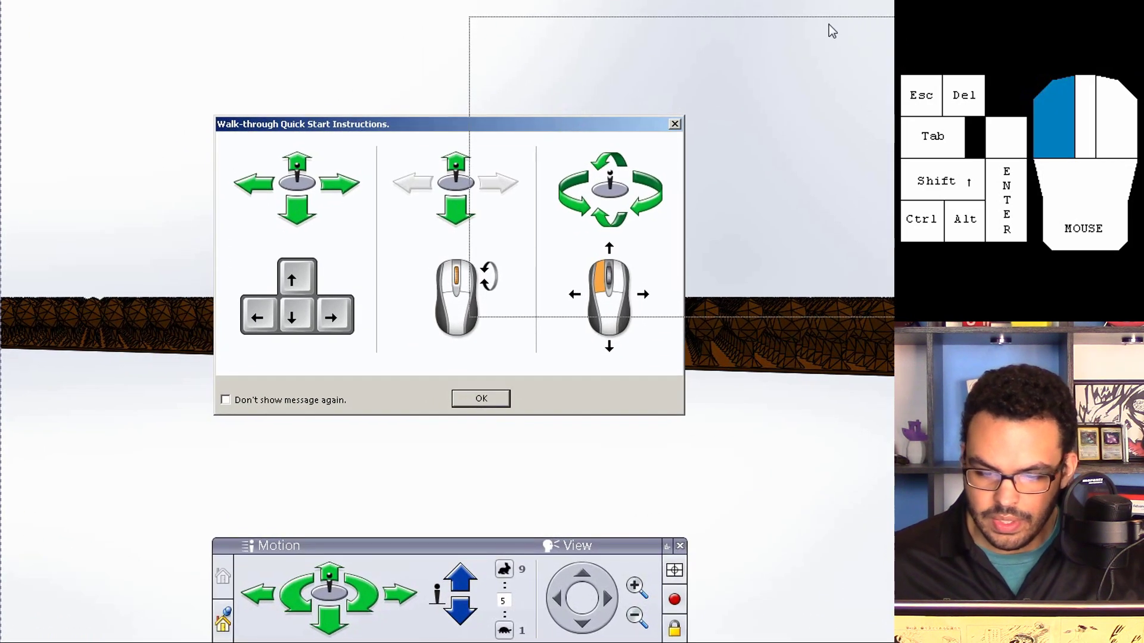
left_click_drag(832, 30, 555, 142)
left_click(459, 412)
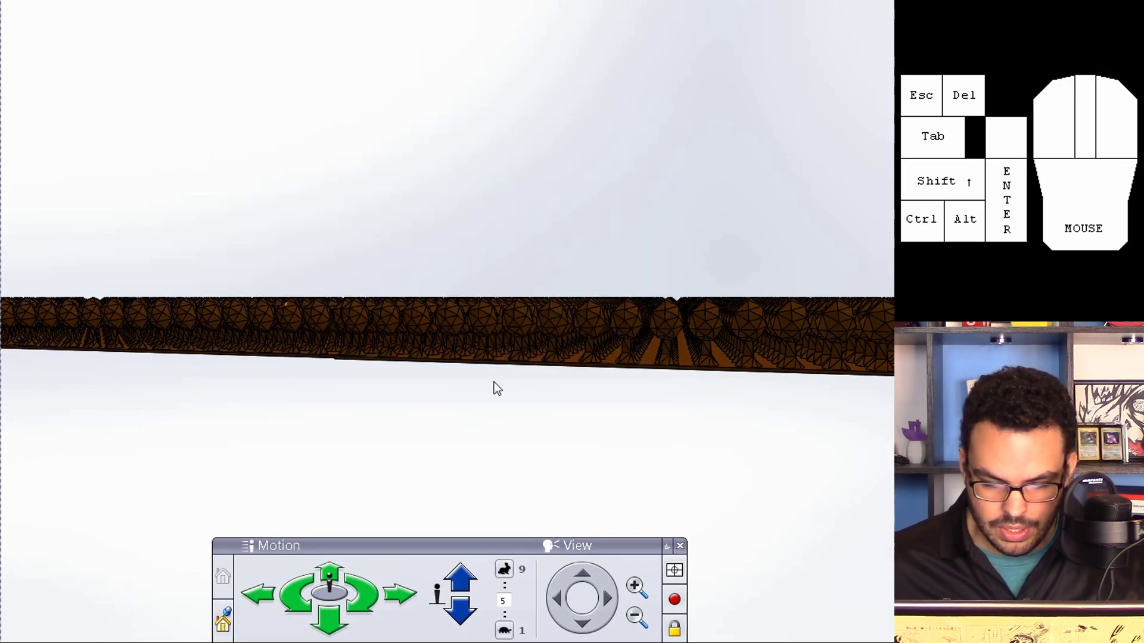
Step: Walk the avatar forward to the forest's edge and adjust its height around treetop level
key("w")
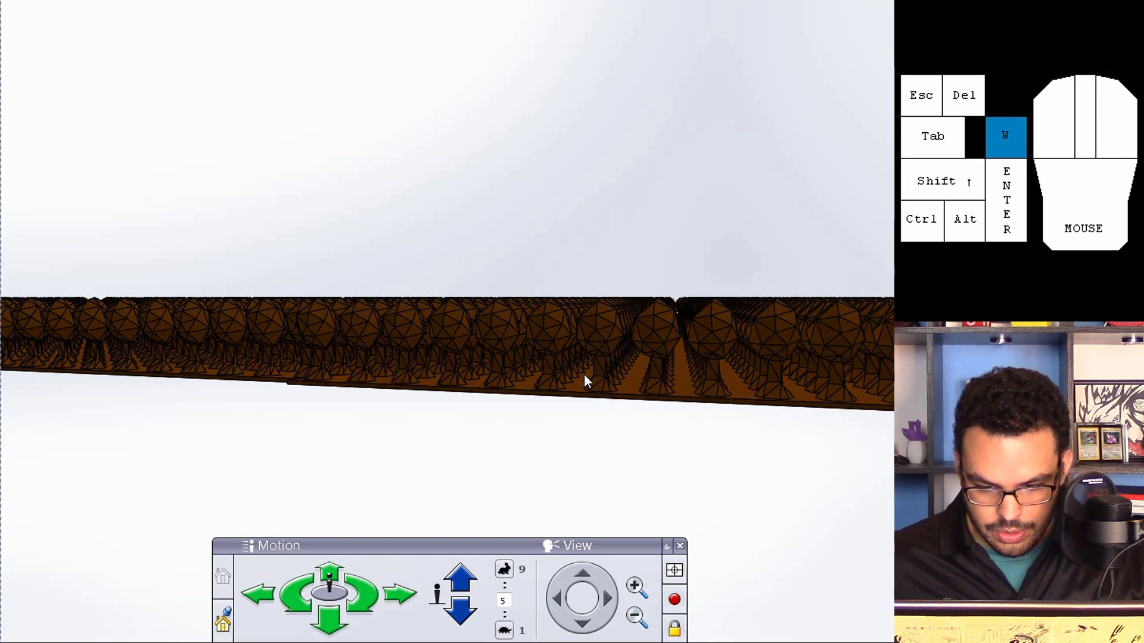
key("shift")
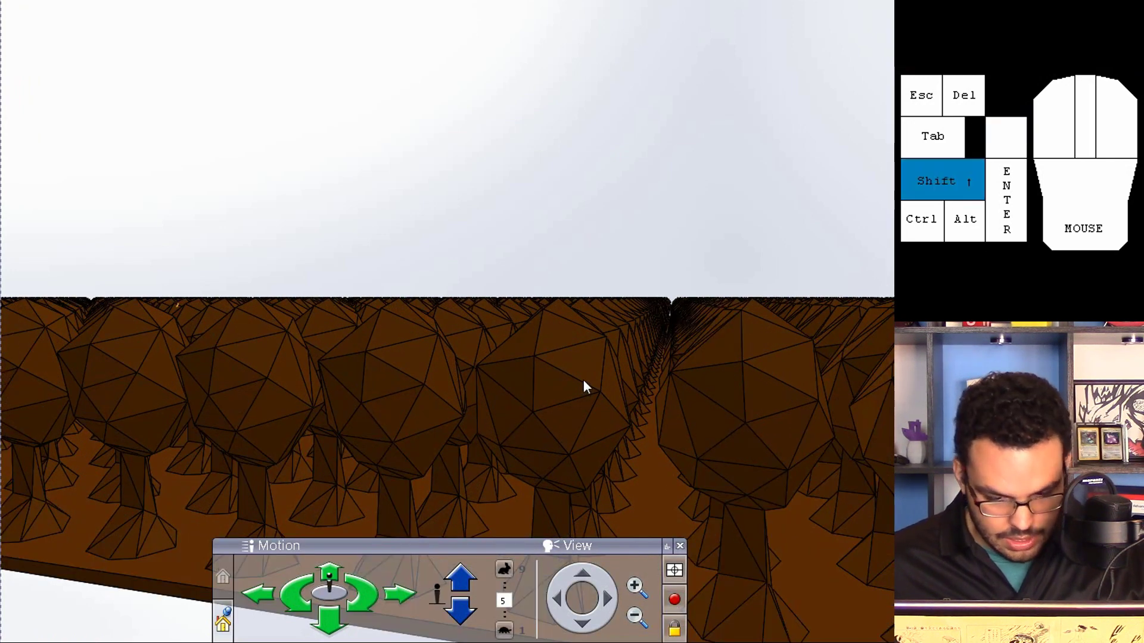
left_click(465, 612)
left_click(462, 586)
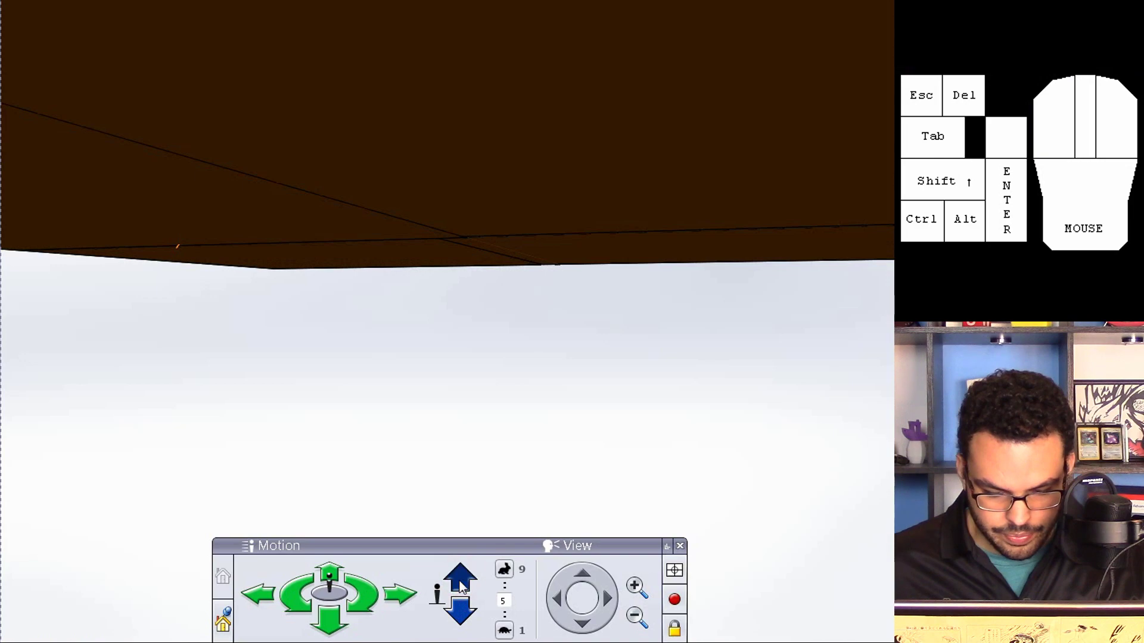
left_click_drag(462, 586, 464, 607)
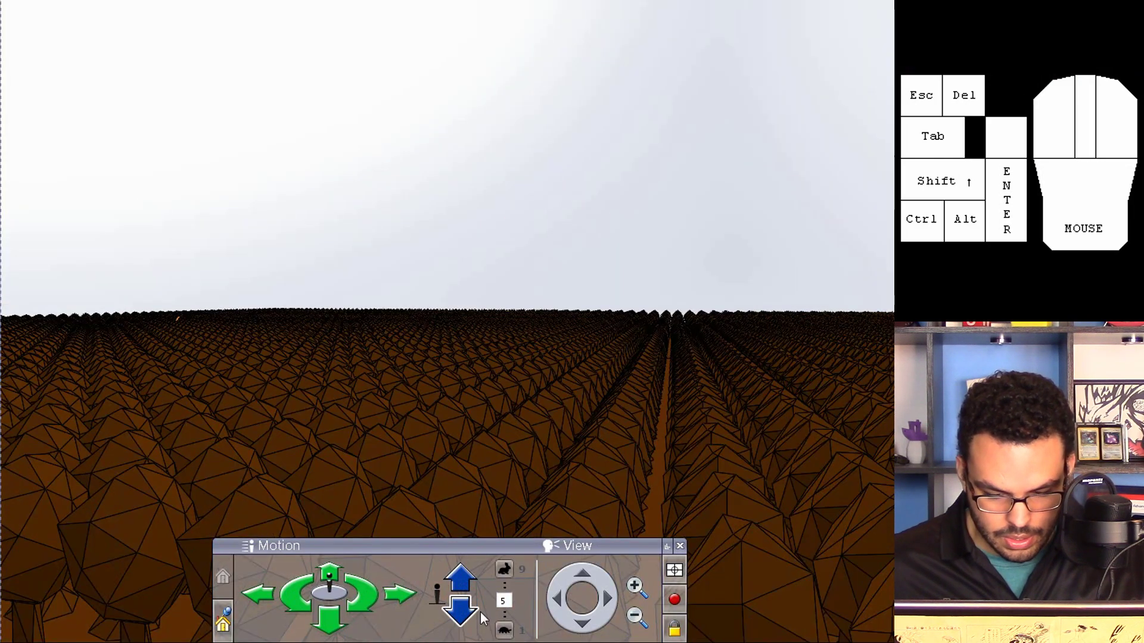
left_click(464, 617)
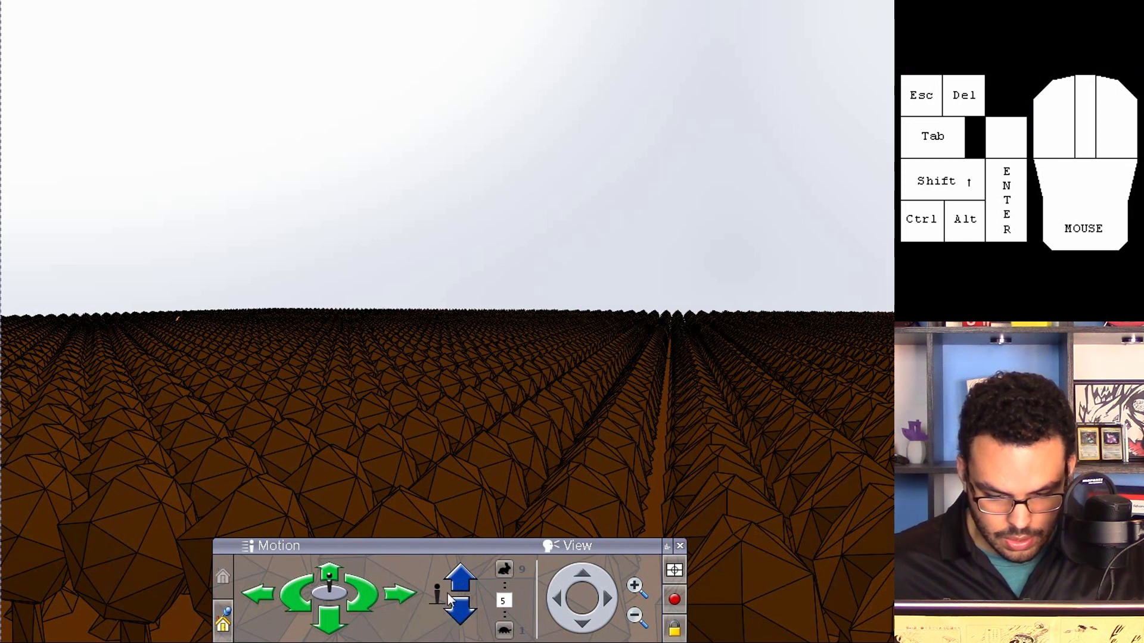
key("shift+Down")
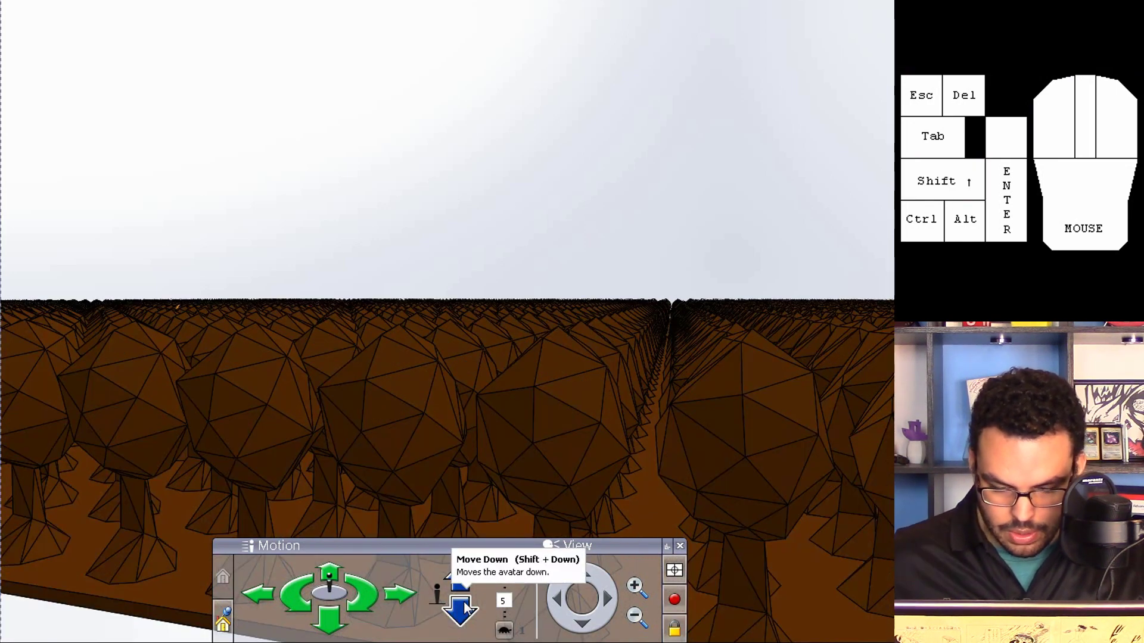
Step: Advance the avatar over the first trees and lower it to trunk level inside the forest
left_click_drag(595, 450, 626, 444)
key("Up")
key("Up")
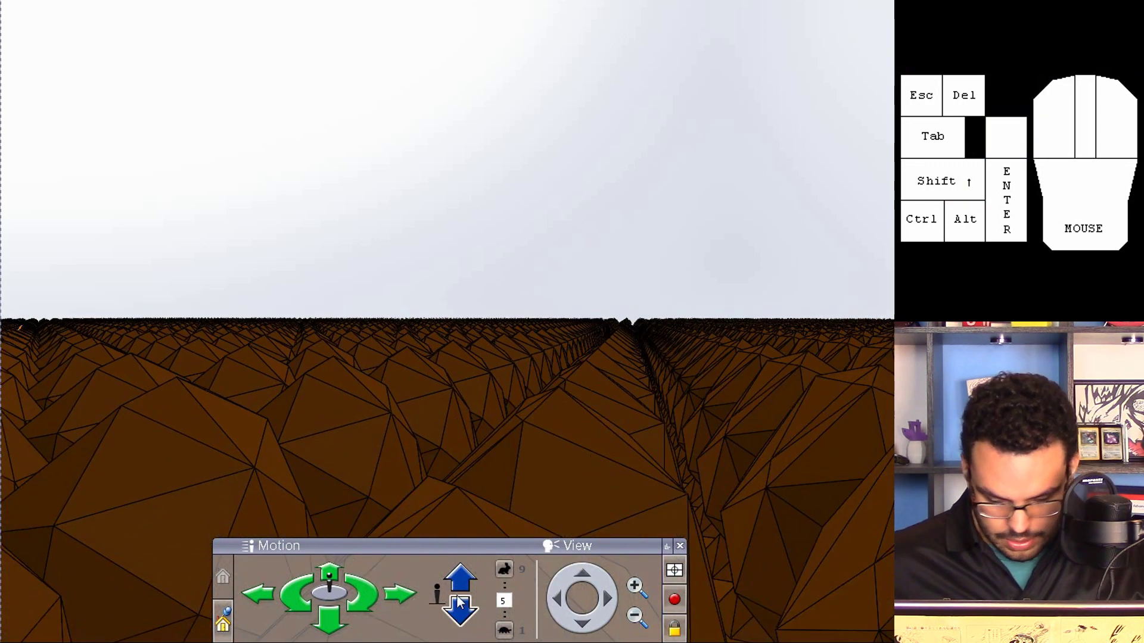
key("shift+Down")
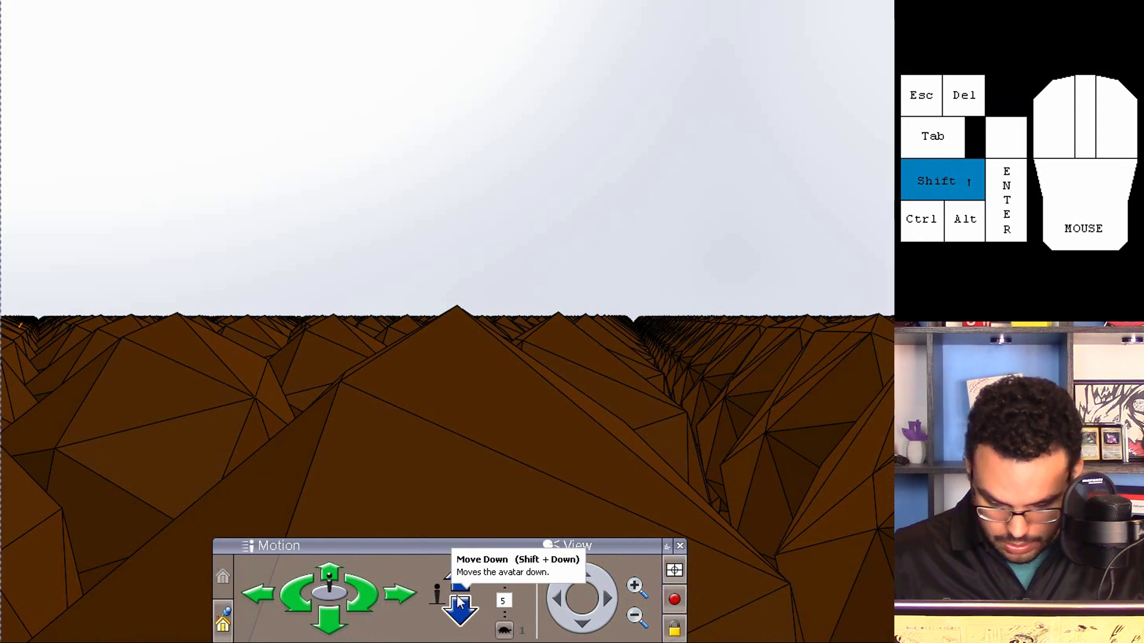
key("shift+Down")
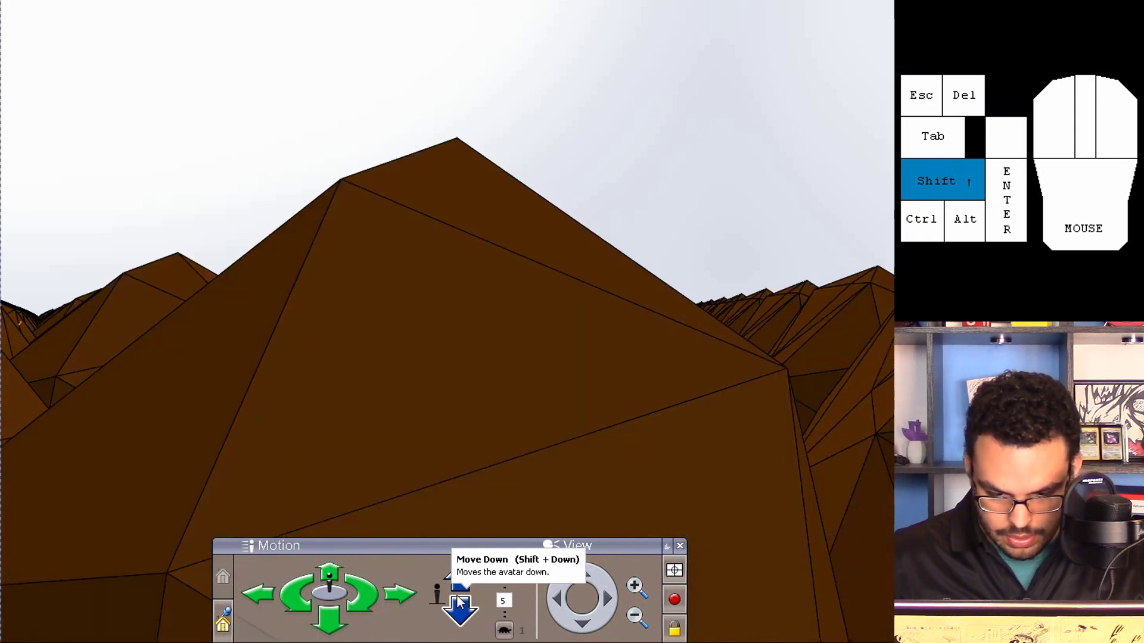
key("shift+Down")
key("Down")
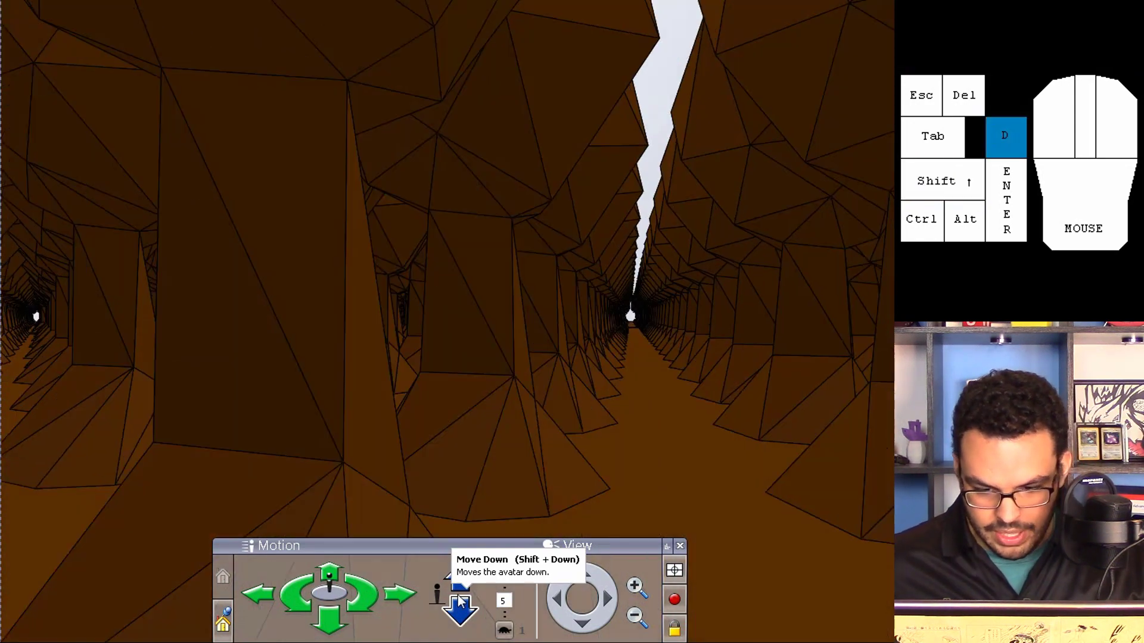
Step: Walk the avatar between the rows of trunks, turning its view to explore the interior of the forest
key("Right")
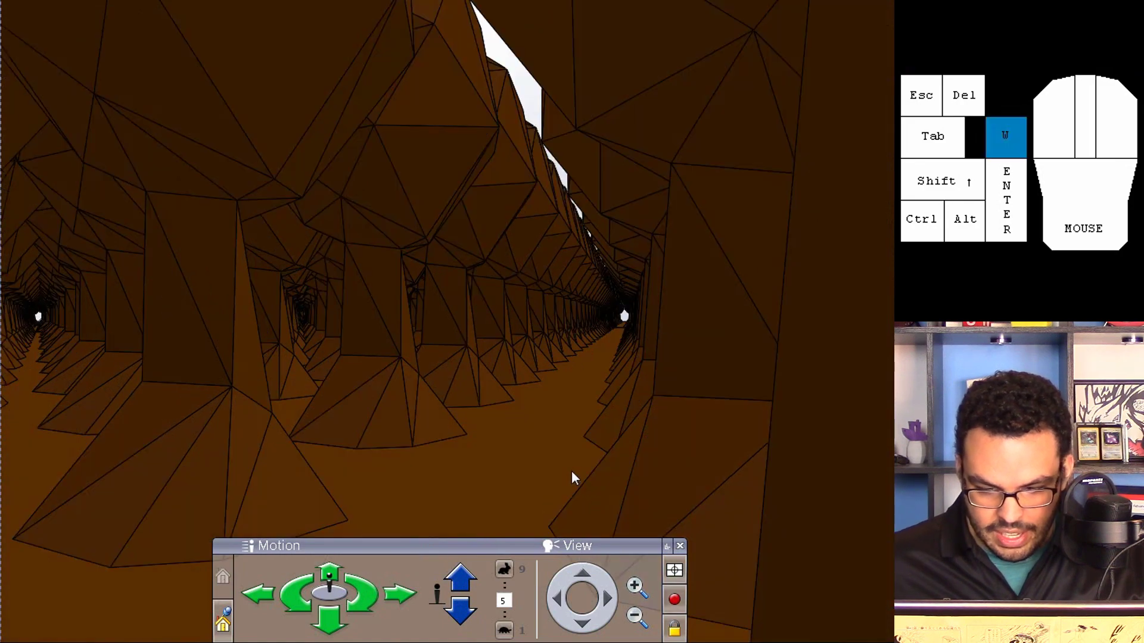
key("Left")
left_click_drag(534, 383, 631, 381)
key("Up")
left_click_drag(536, 384, 751, 391)
key("Up")
left_click_drag(653, 396, 851, 361)
key("Up")
key("w")
key("w")
key("w")
key("w")
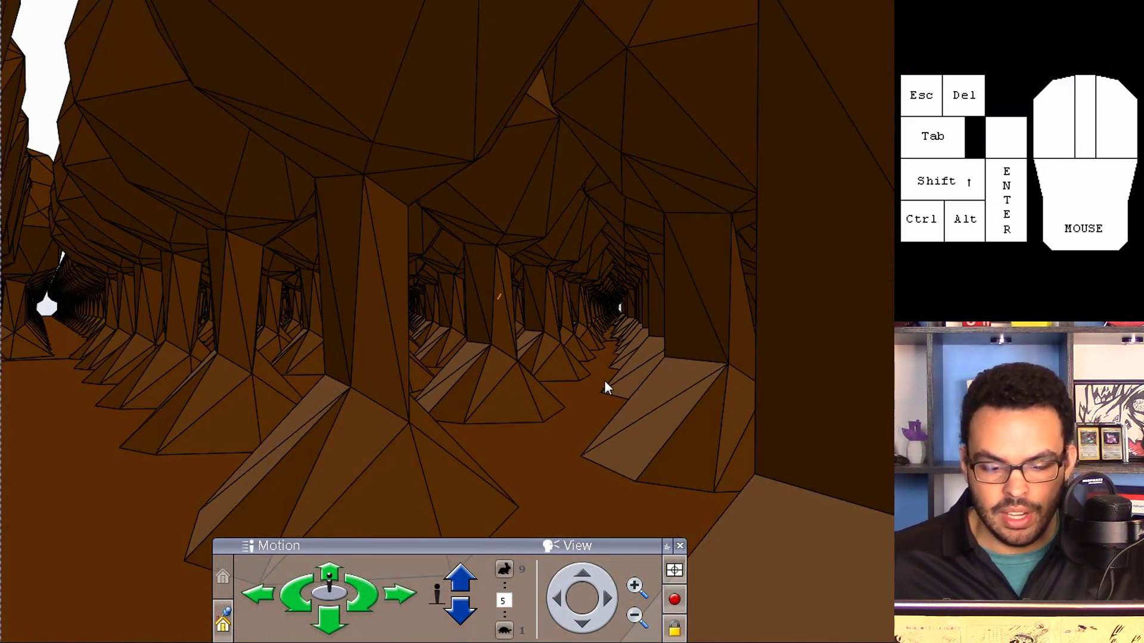
key("w")
key("w")
key("w")
left_click_drag(500, 374, 306, 379)
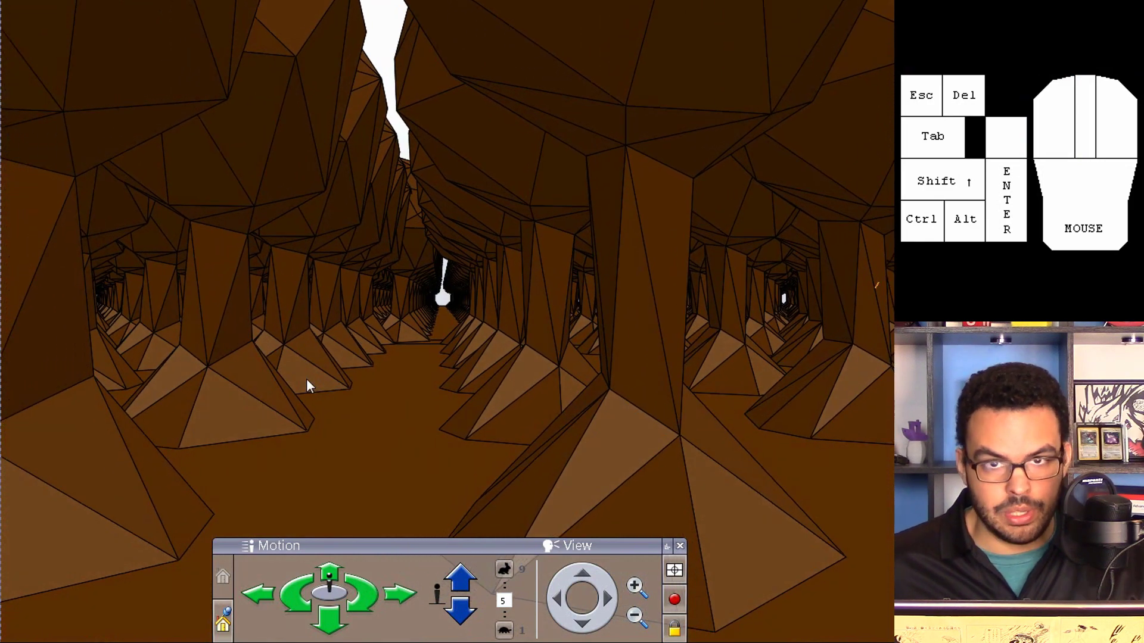
key("w")
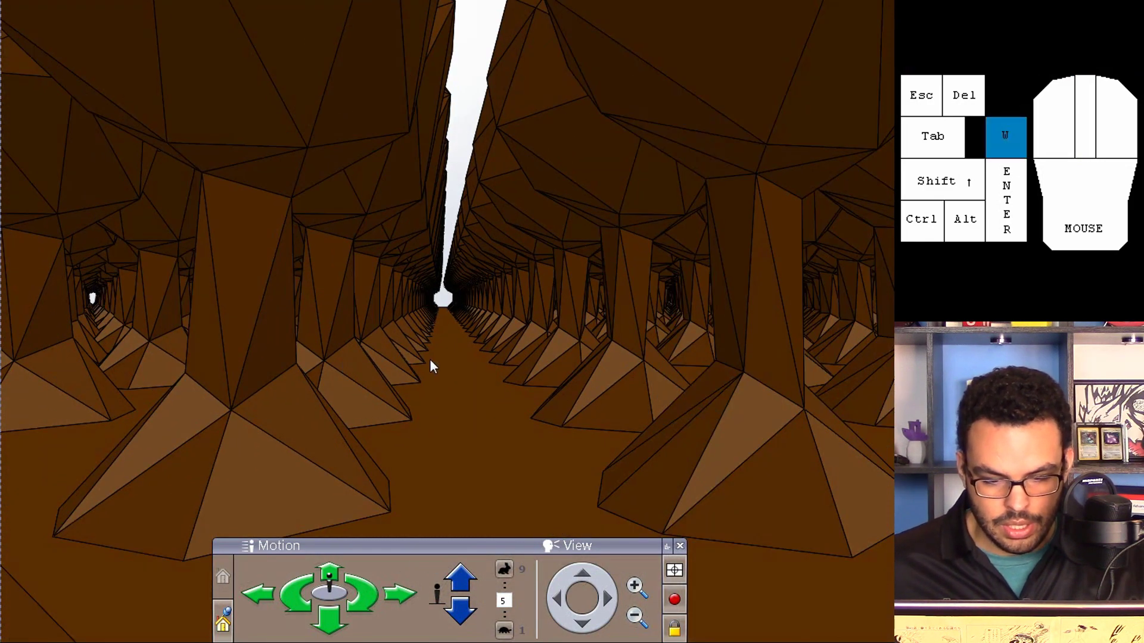
key("w")
key("w")
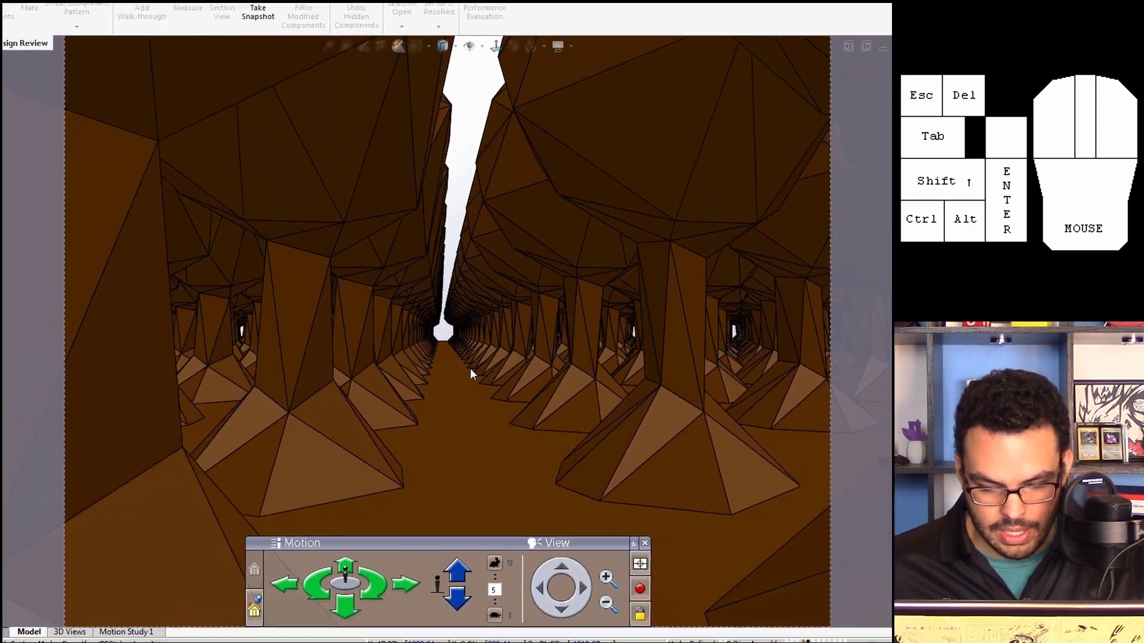